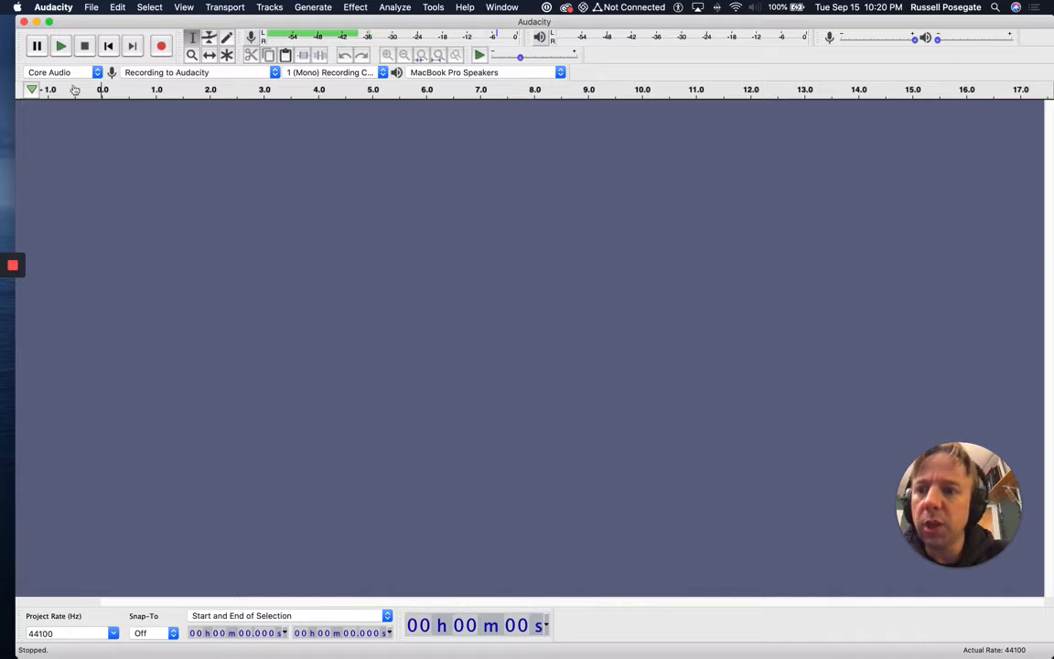
- Record about 12 seconds of microphone audio onto a new track and play the recording back
{"action": "left_click", "coordinate": [270, 8]}
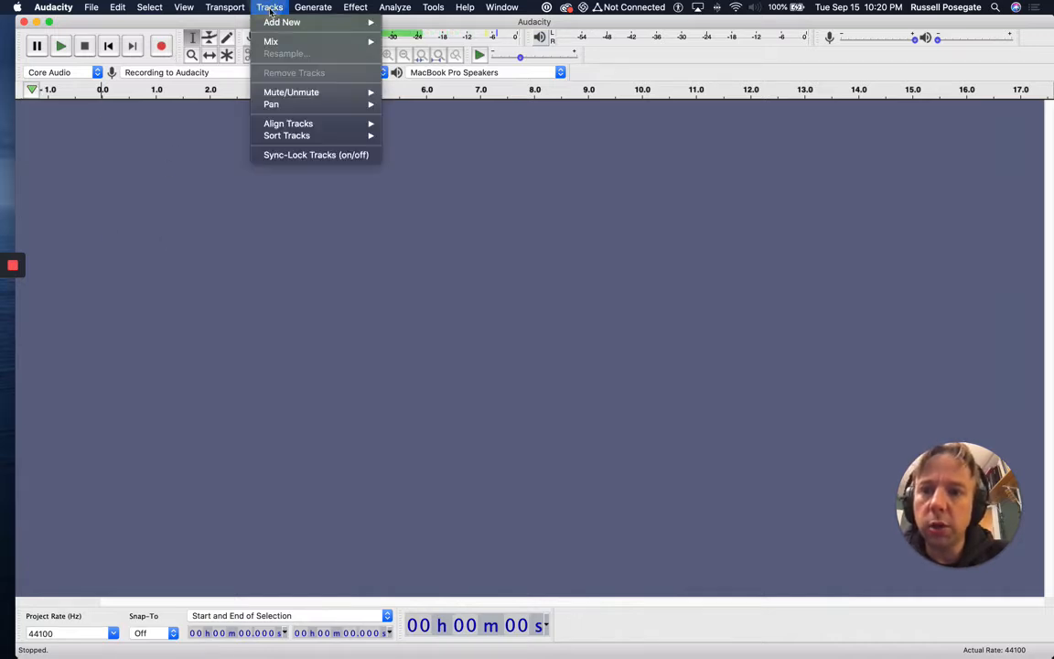
{"action": "left_click", "coordinate": [270, 7]}
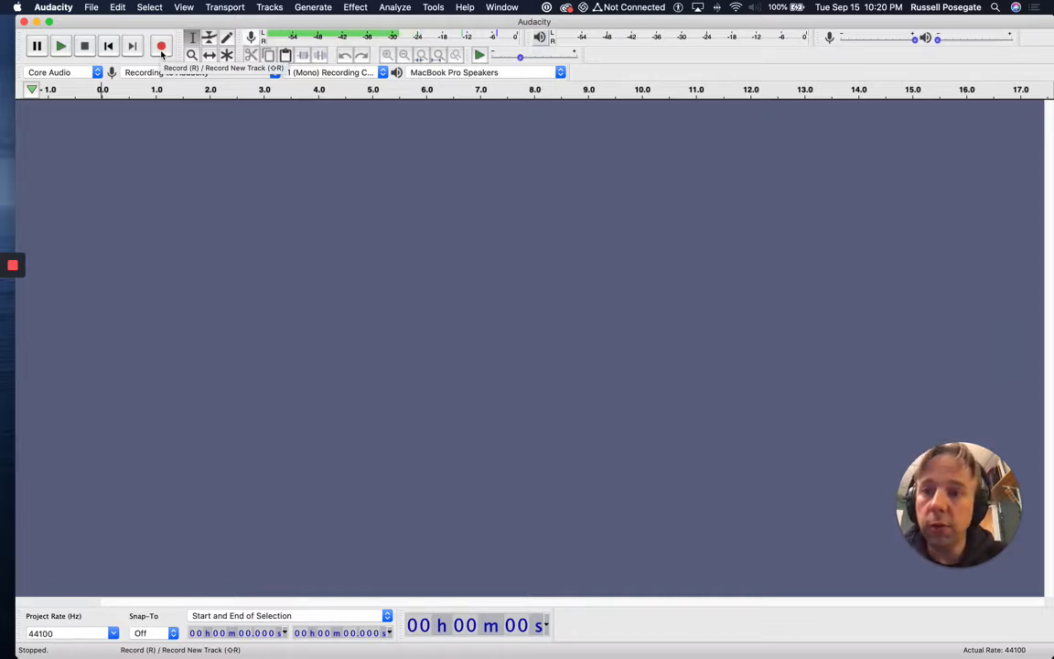
{"action": "left_click", "coordinate": [161, 50]}
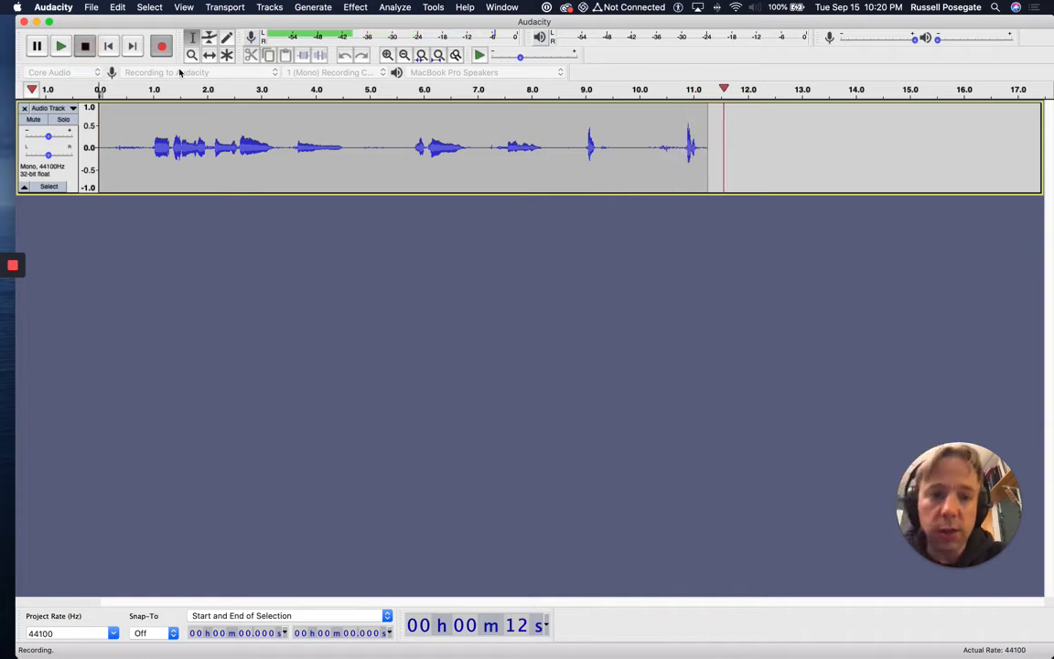
{"action": "left_click", "coordinate": [84, 45]}
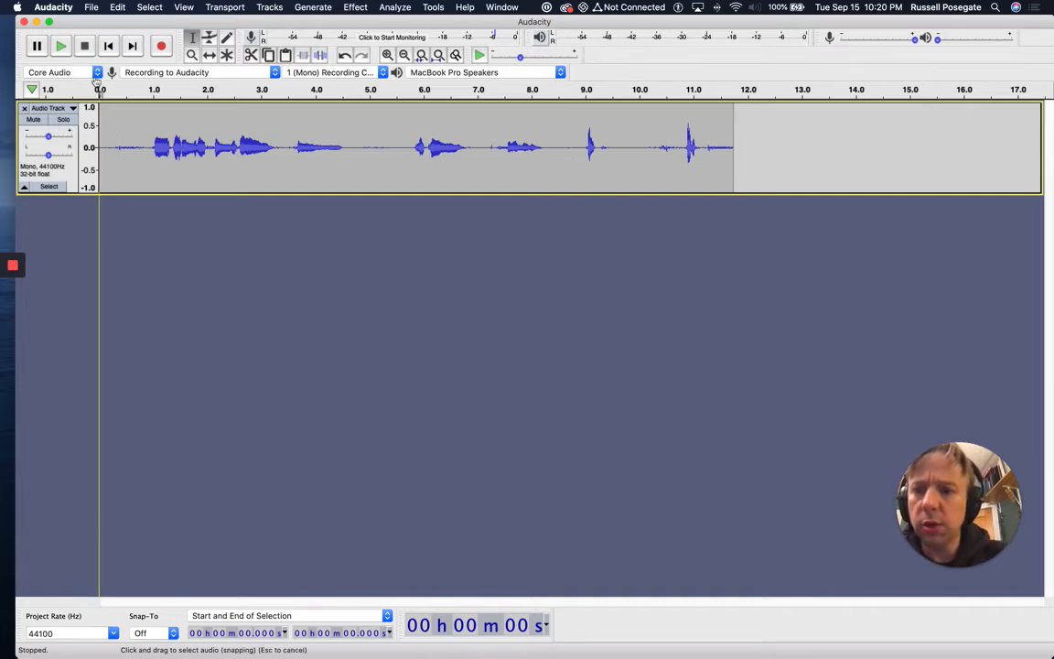
{"action": "left_click", "coordinate": [60, 46]}
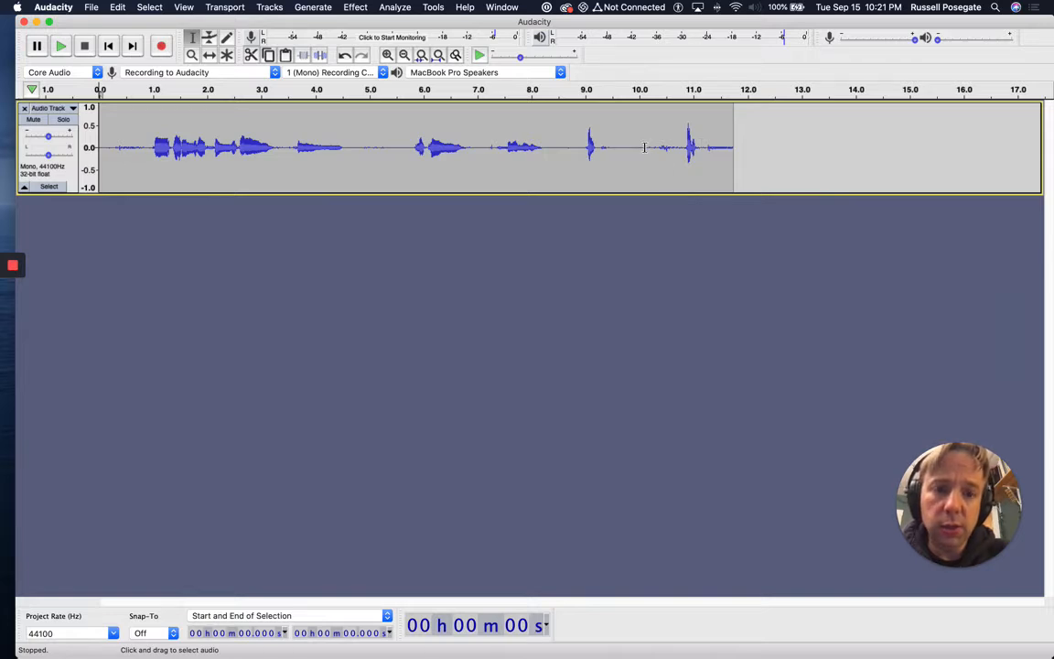
- Delete the end of the recording from about 10.1 s onward, including the final sound
{"action": "left_click_drag", "start_coordinate": [644, 147], "coordinate": [733, 143]}
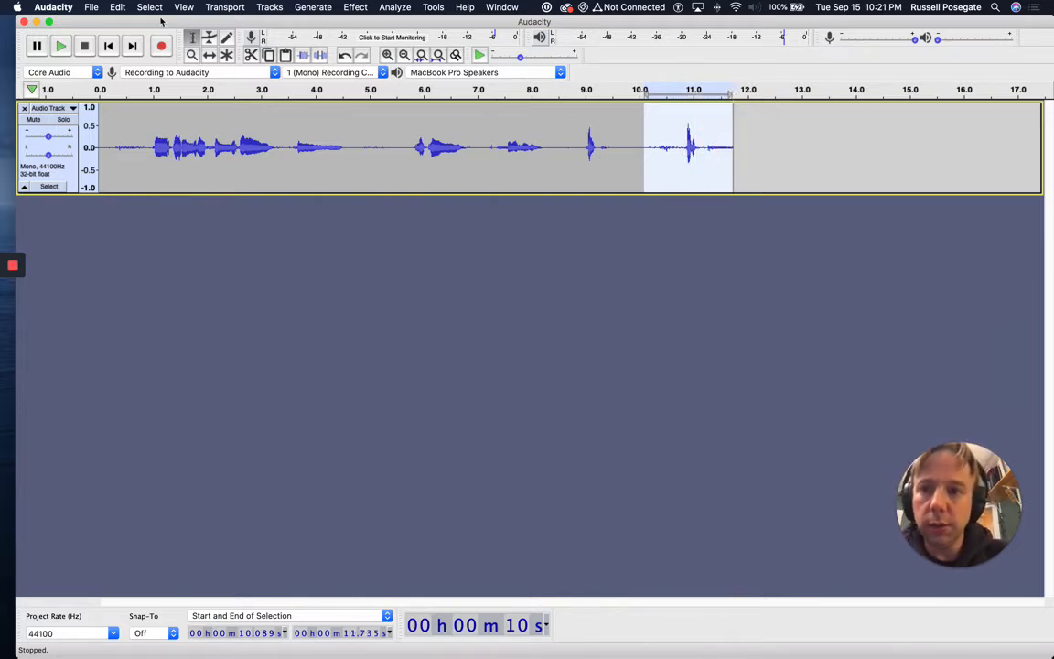
{"action": "left_click", "coordinate": [117, 6]}
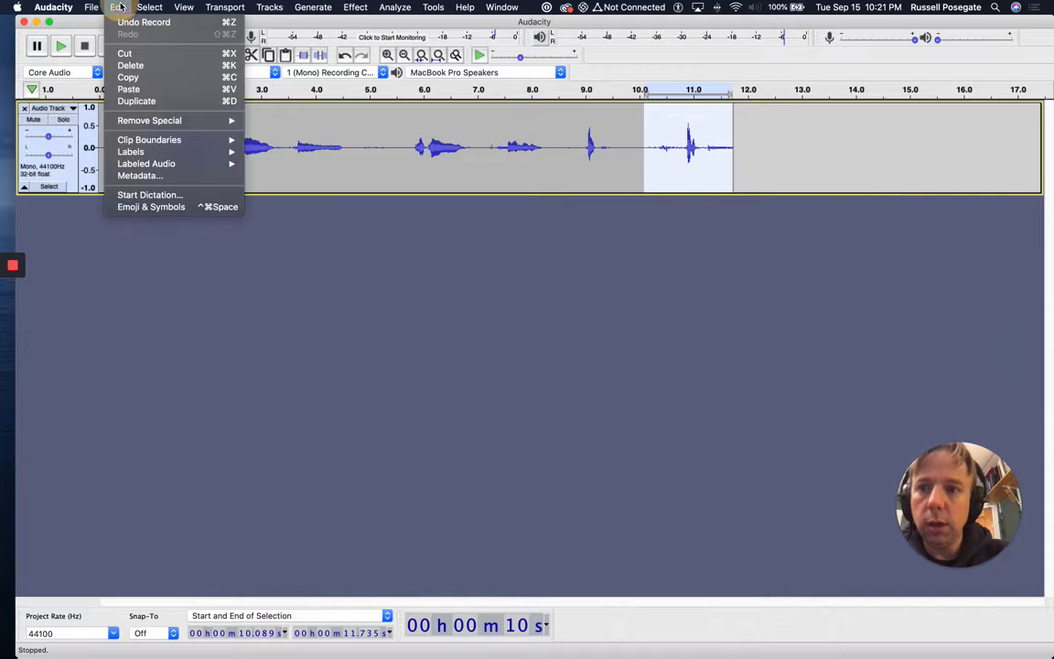
{"action": "left_click", "coordinate": [132, 66]}
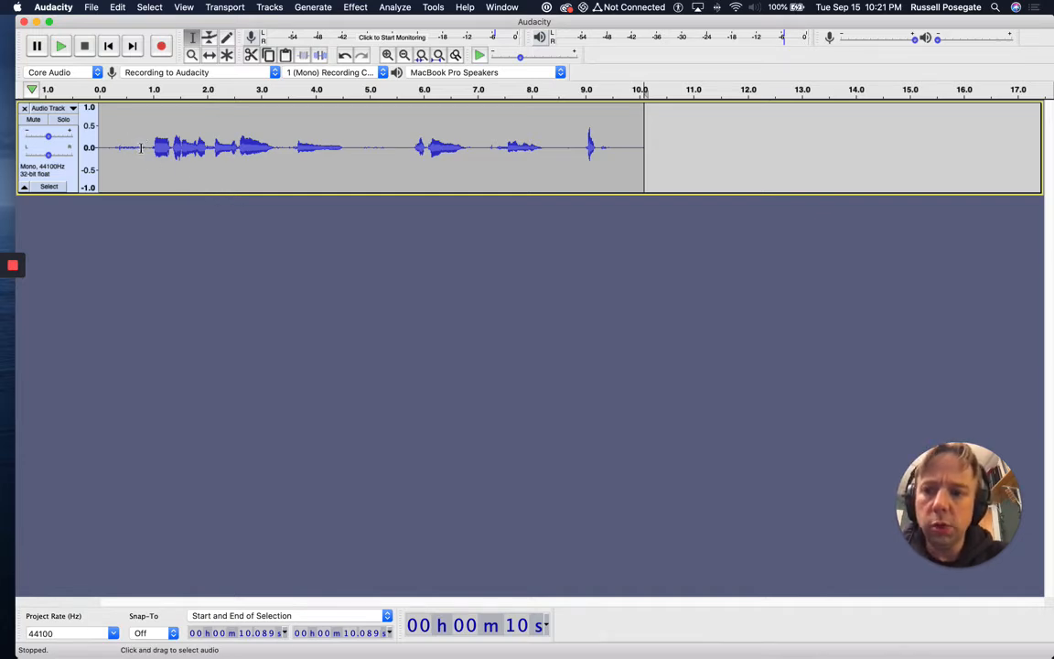
- Delete the first 0.78 s of the track, then undo the deletion
{"action": "left_click_drag", "start_coordinate": [142, 147], "coordinate": [99, 150]}
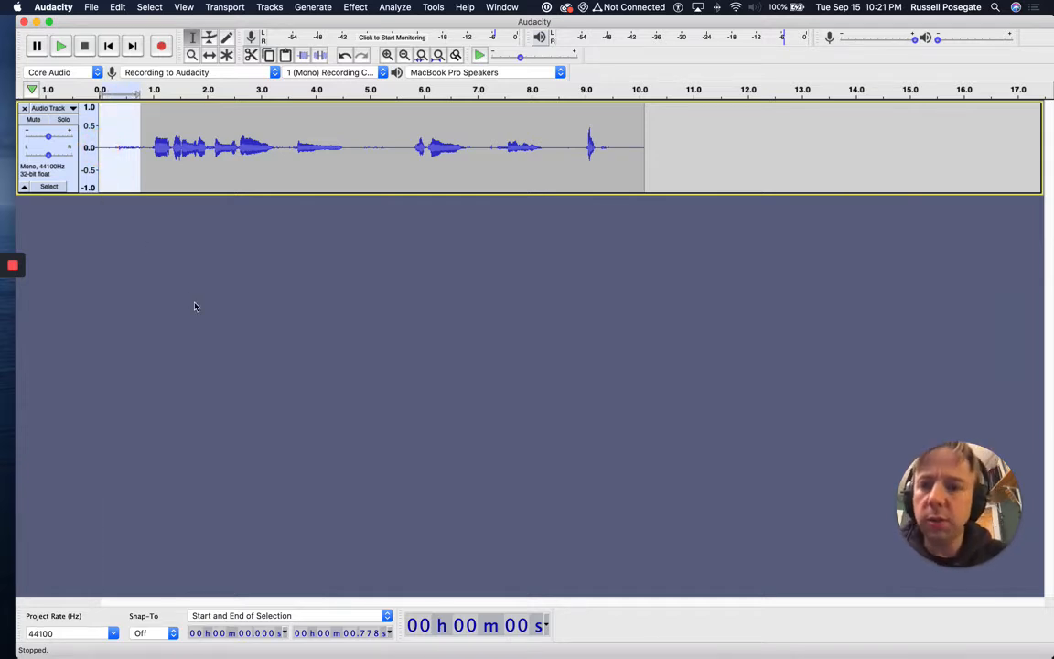
{"action": "key", "text": "Delete"}
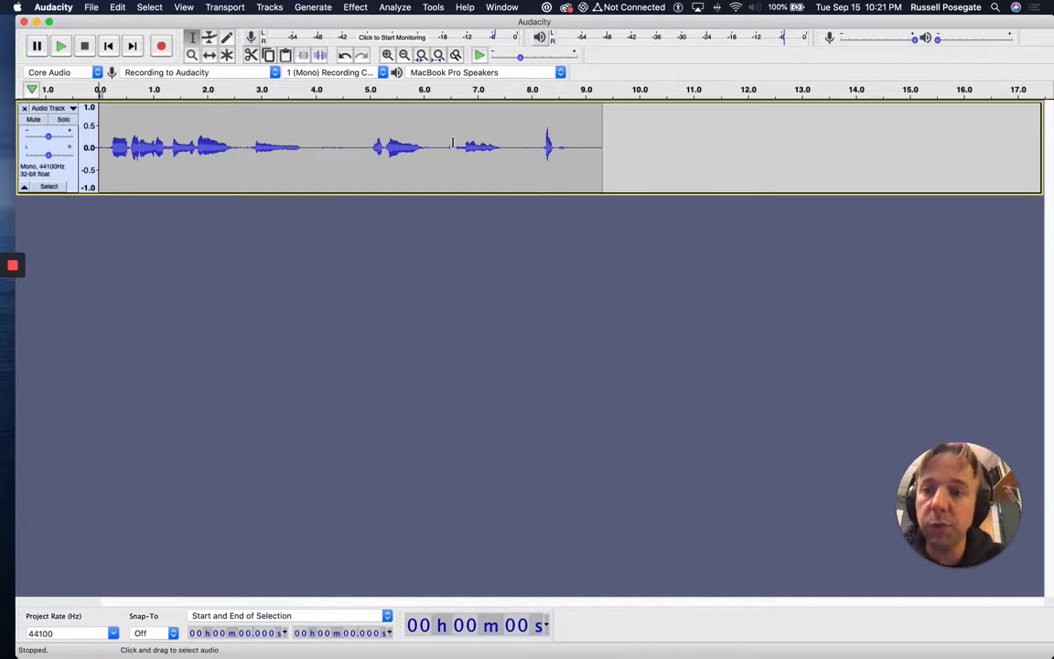
{"action": "left_click", "coordinate": [114, 6]}
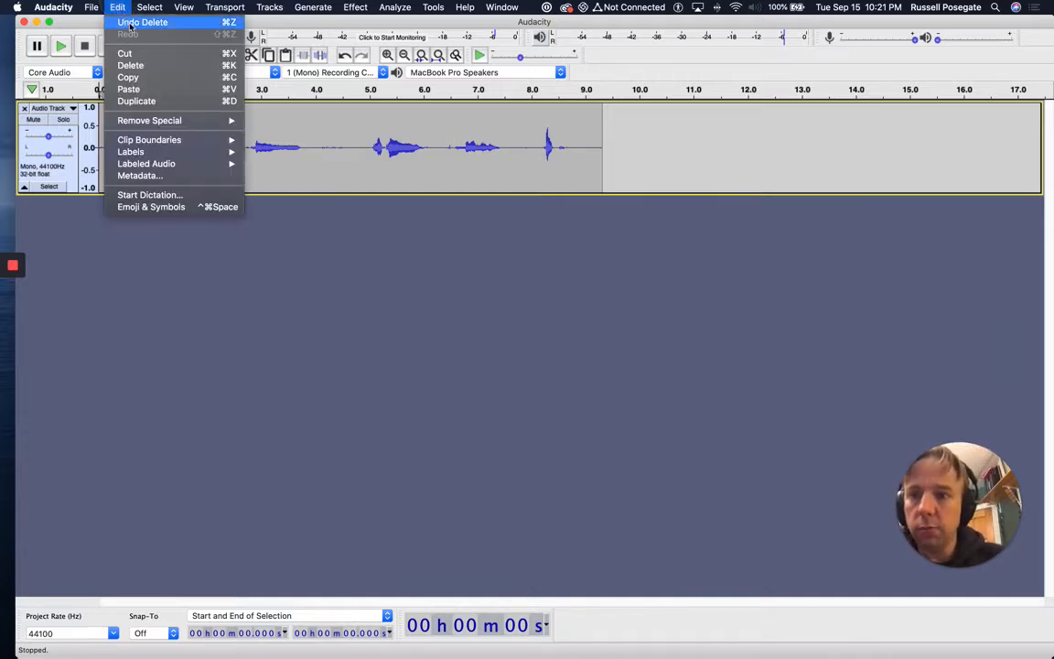
{"action": "left_click", "coordinate": [131, 26]}
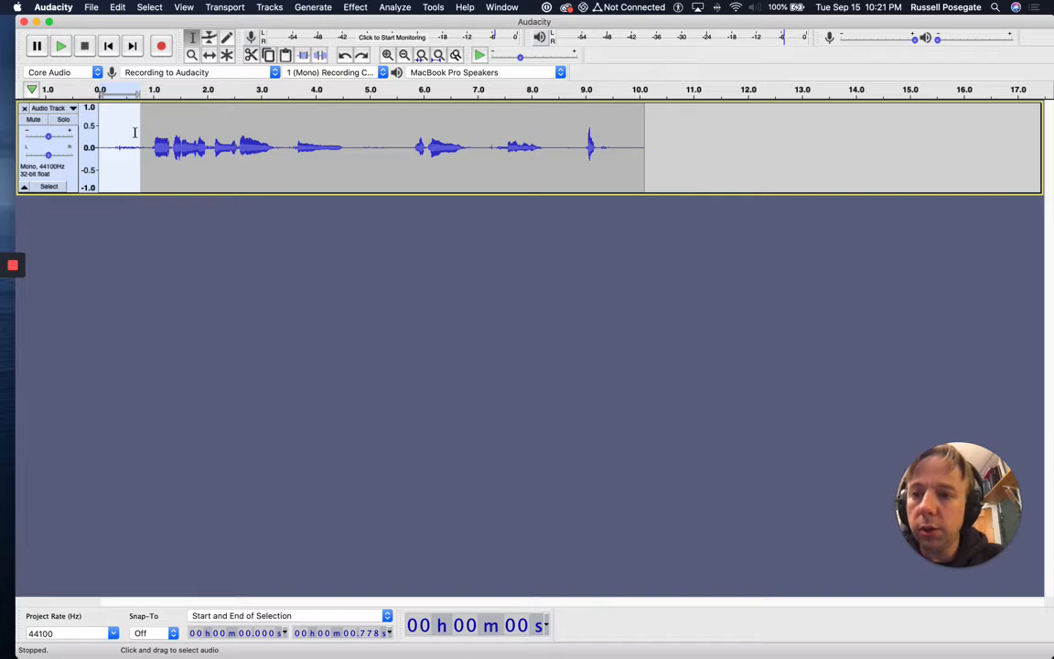
- Extend the selection at the track's start to about 1.0 s and check its end against the first word's waveform
{"action": "left_click_drag", "start_coordinate": [136, 134], "coordinate": [148, 135]}
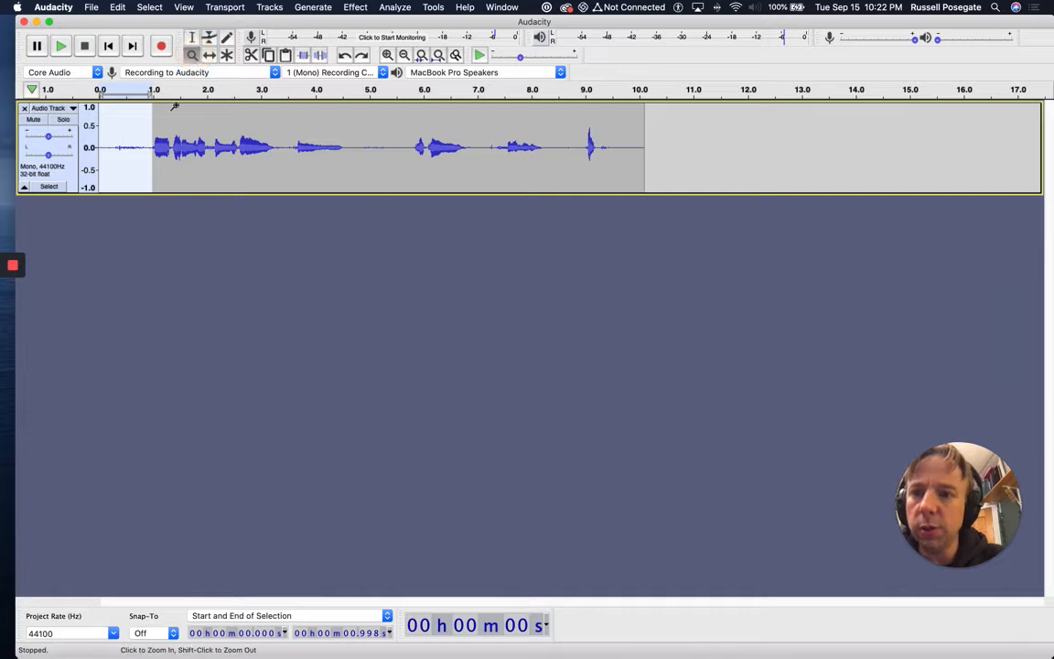
{"action": "left_click", "coordinate": [150, 146]}
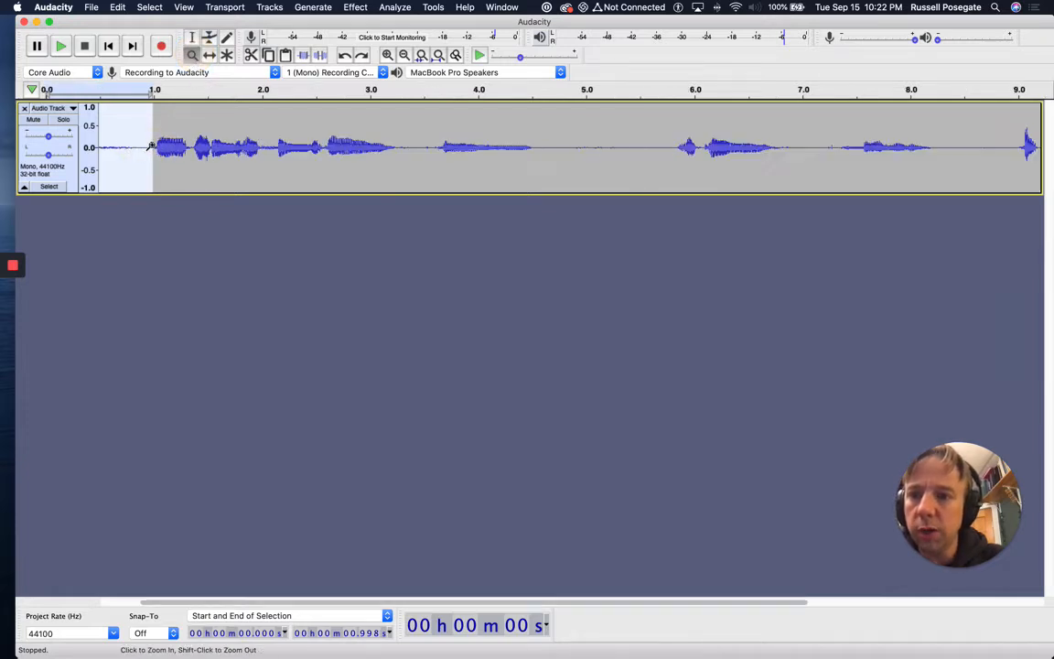
{"action": "left_click", "coordinate": [150, 147]}
{"action": "left_click", "coordinate": [150, 146]}
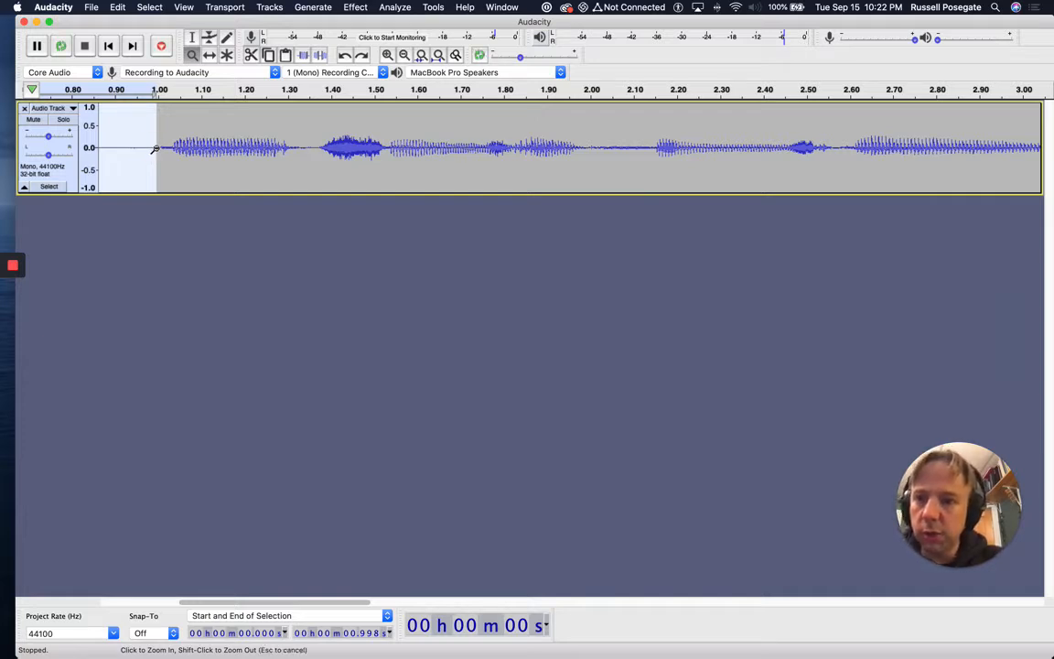
{"action": "left_click", "coordinate": [155, 148], "text": "shift"}
{"action": "left_click", "coordinate": [155, 148], "text": "shift"}
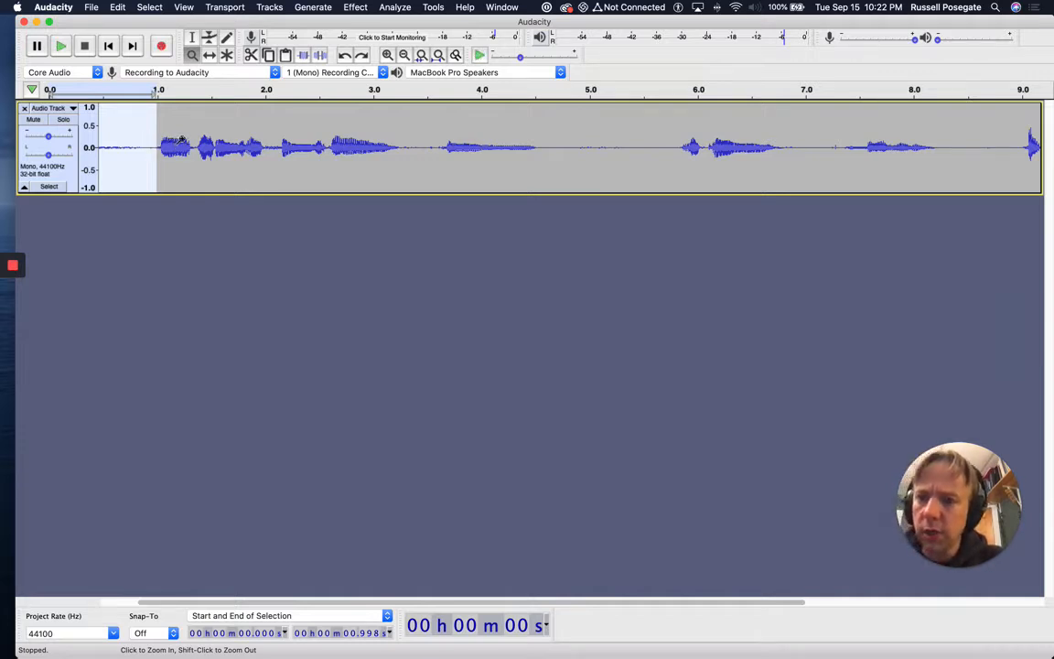
- Silence the selected first second of audio
{"action": "left_click", "coordinate": [117, 7]}
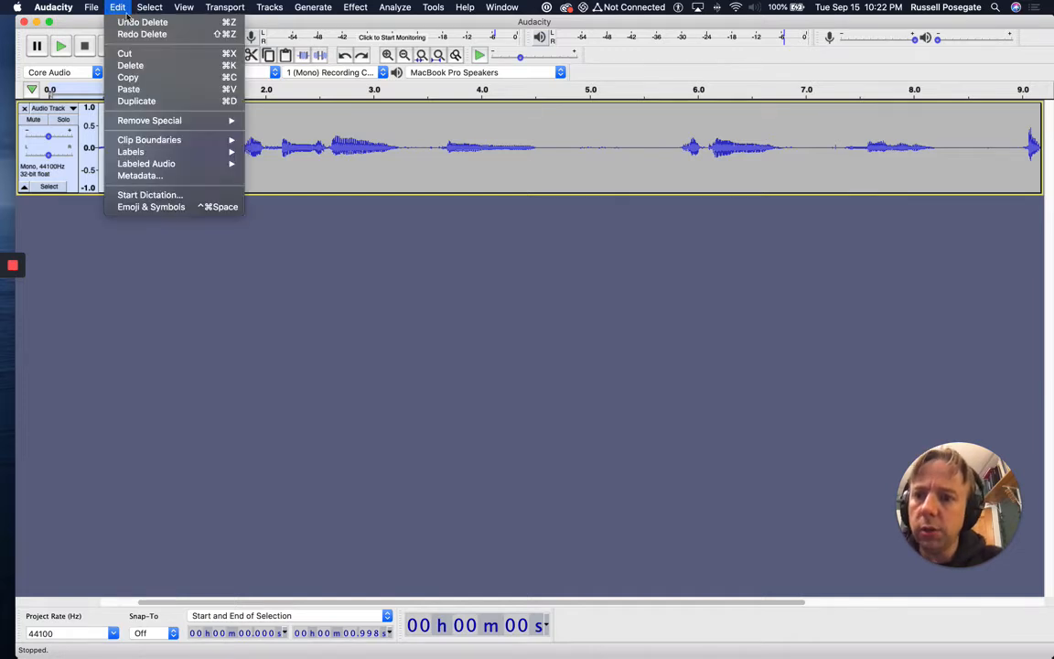
{"action": "mouse_move", "coordinate": [185, 122]}
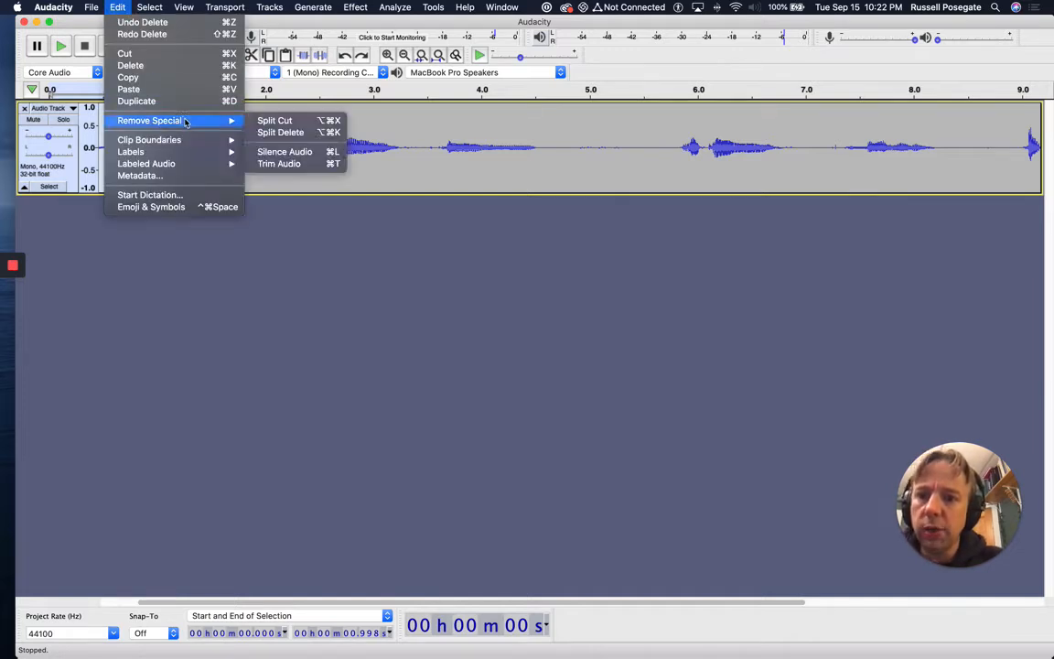
{"action": "left_click", "coordinate": [287, 152]}
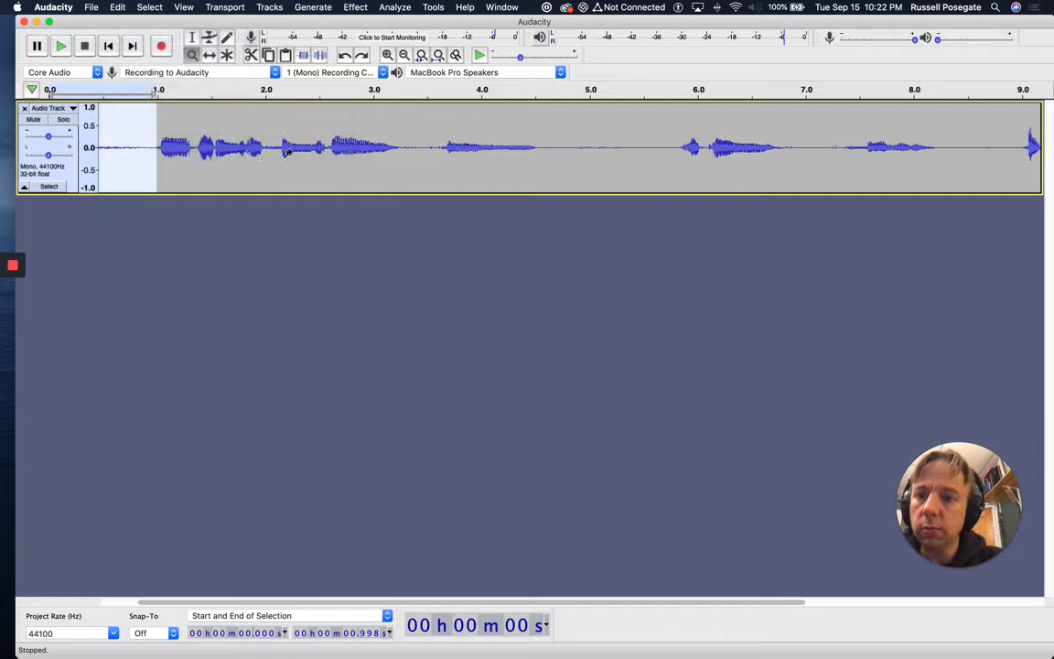
- Play the track from the start for a few seconds, then undo the silencing
{"action": "left_click", "coordinate": [108, 45]}
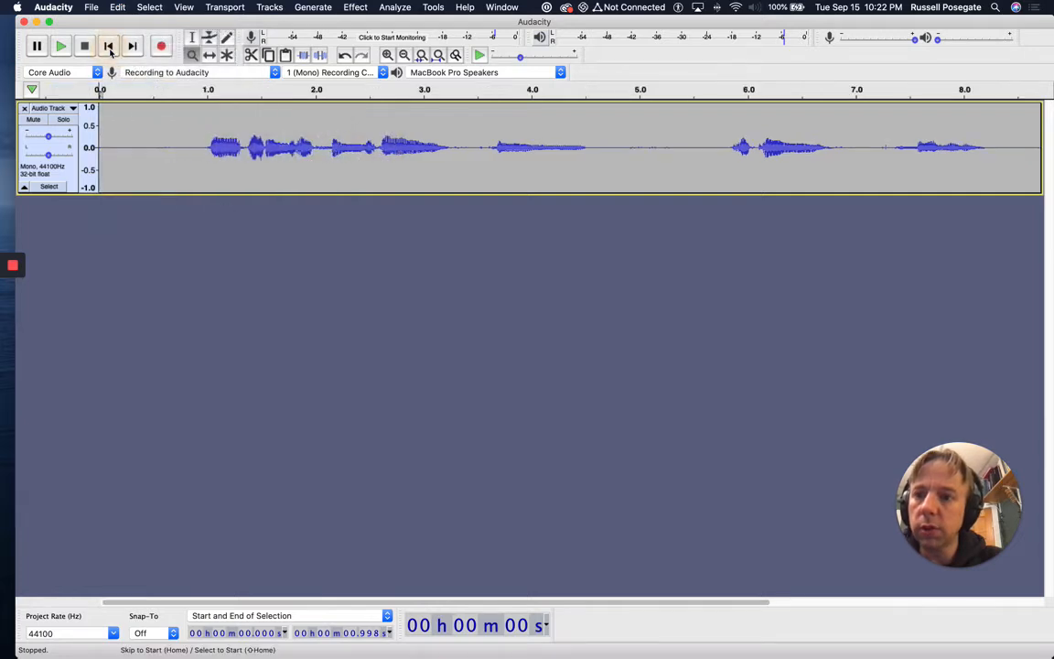
{"action": "left_click", "coordinate": [60, 45]}
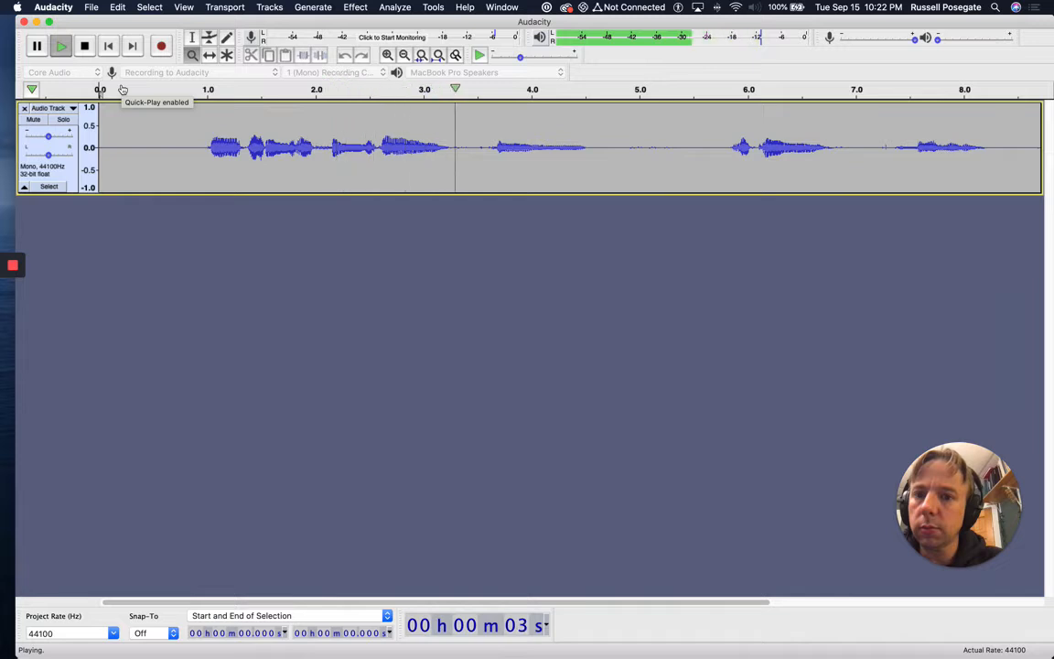
{"action": "key", "text": "space"}
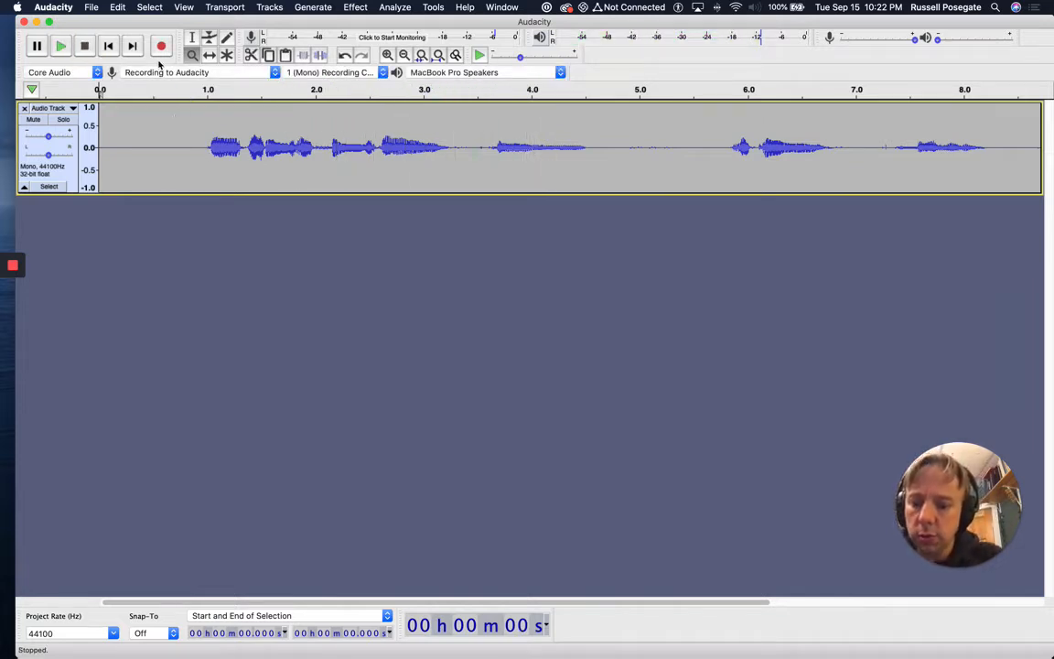
{"action": "key", "text": "super+z"}
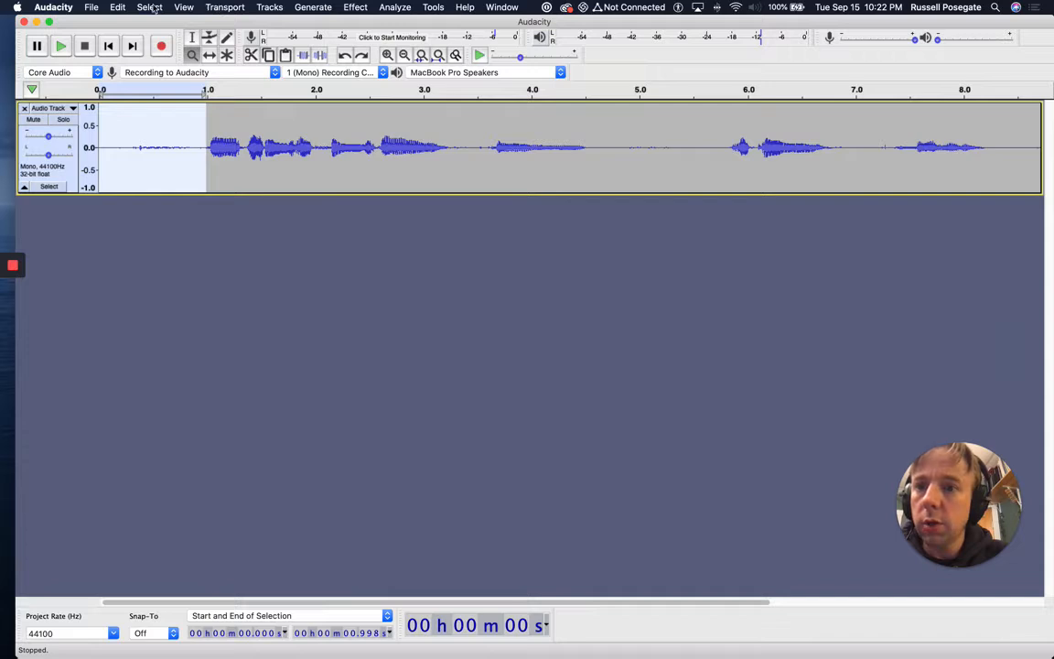
- Split-delete the selected first second so that an empty gap remains before the first word
{"action": "left_click", "coordinate": [117, 7]}
{"action": "mouse_move", "coordinate": [147, 124]}
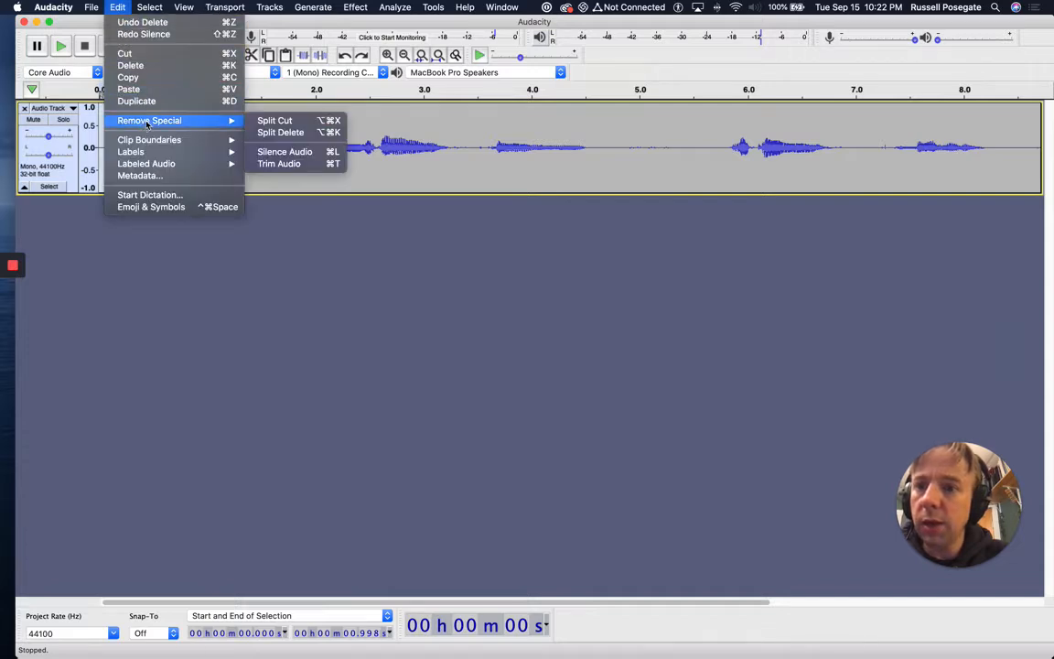
{"action": "left_click", "coordinate": [273, 133]}
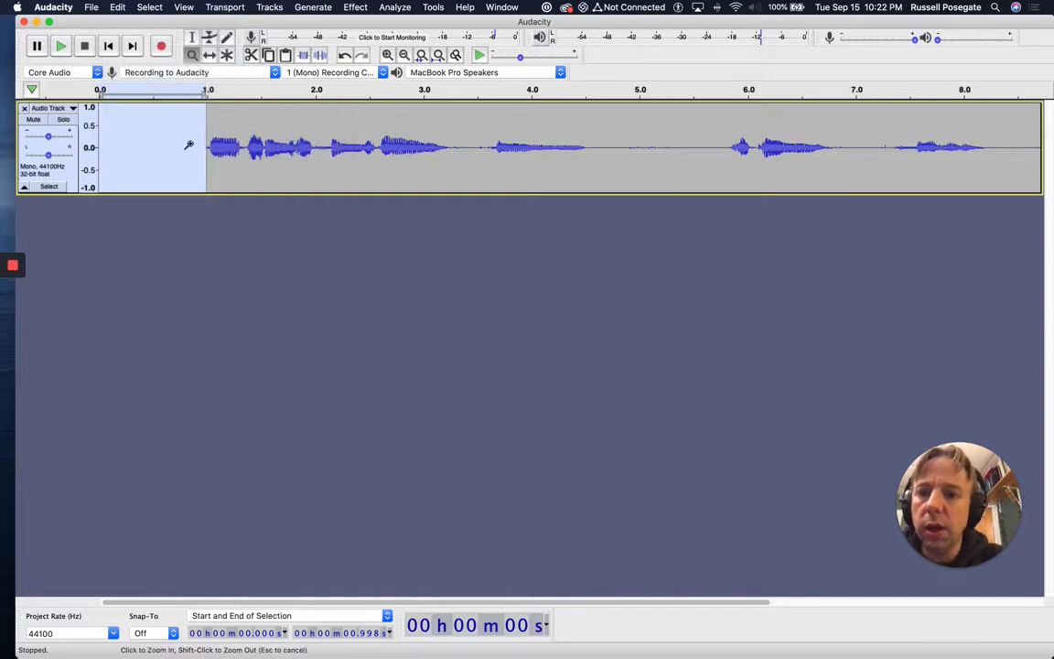
{"action": "left_click", "coordinate": [190, 144]}
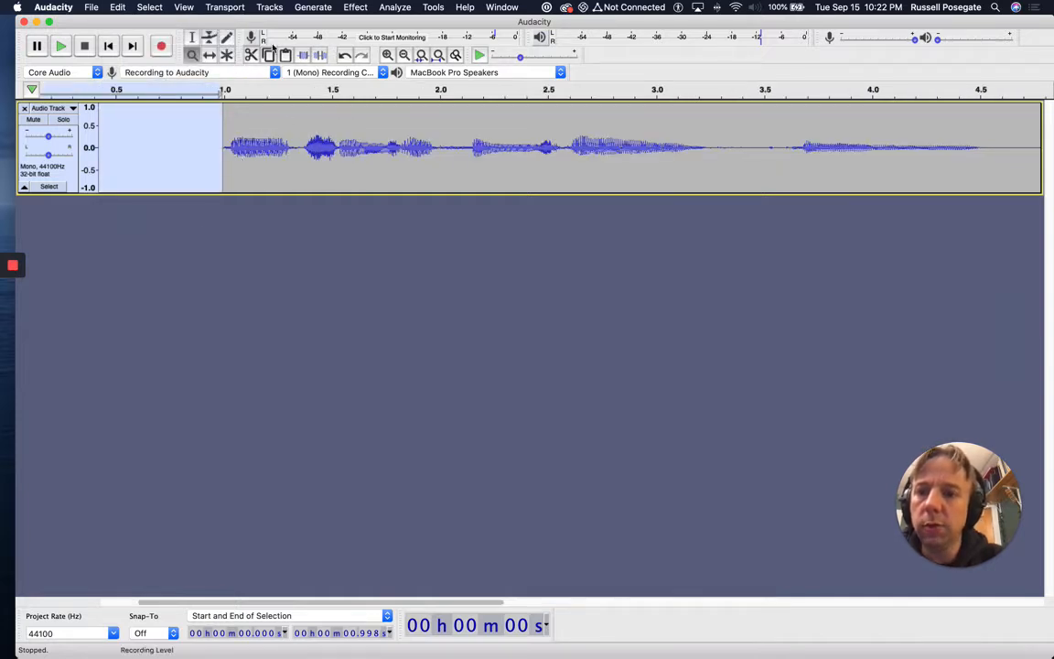
- Clear the selection and use the Time Shift tool to move the remaining clip back to start at 0 s
{"action": "left_click", "coordinate": [192, 37]}
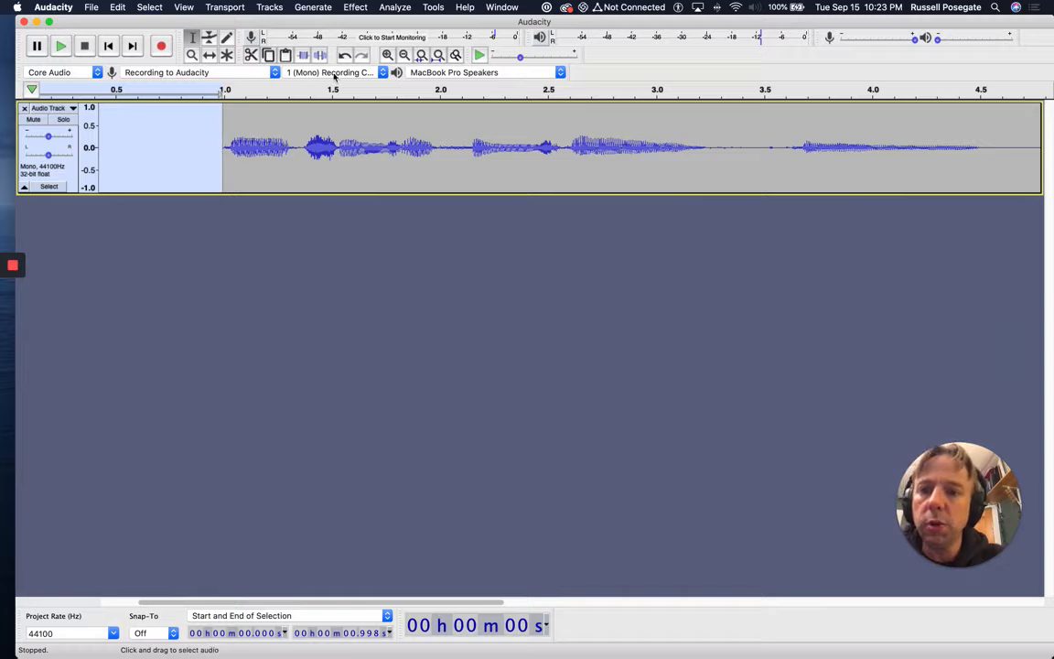
{"action": "left_click", "coordinate": [438, 56]}
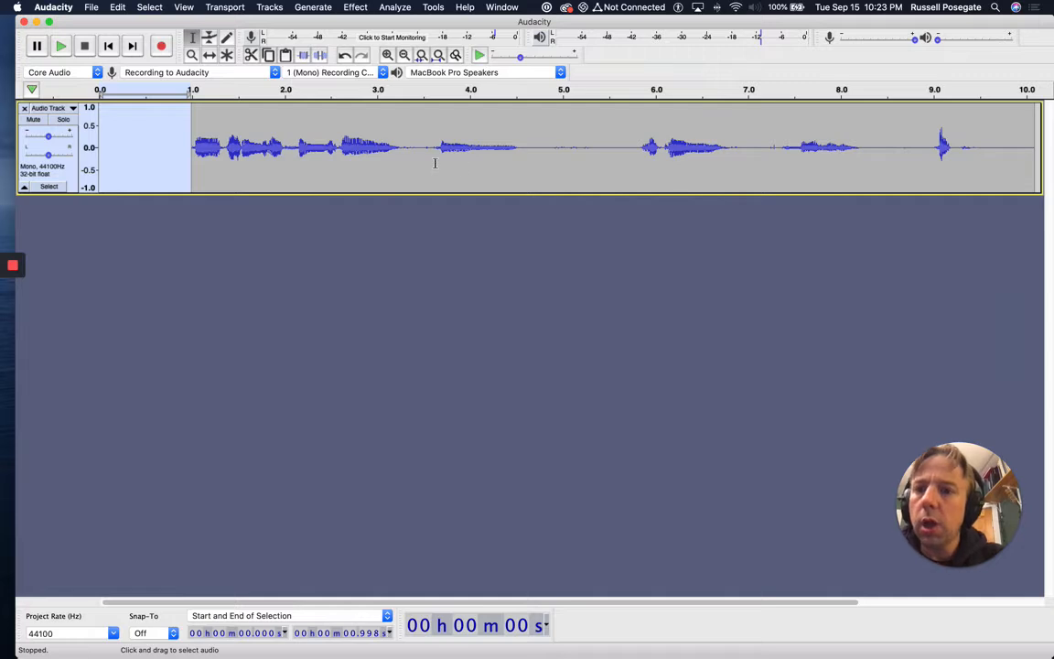
{"action": "left_click", "coordinate": [237, 178]}
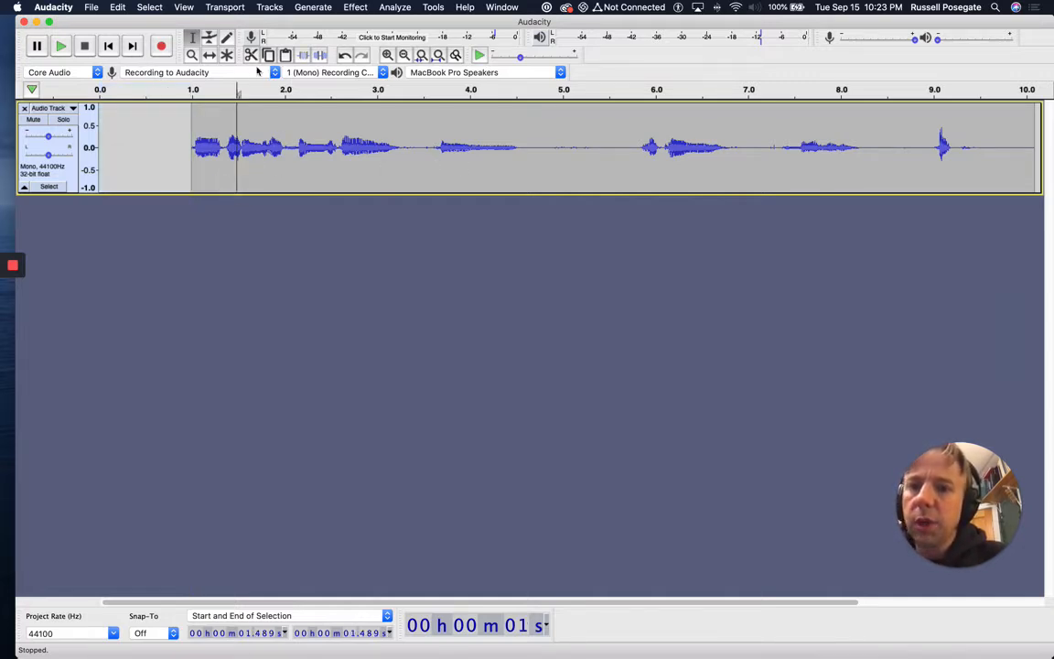
{"action": "left_click", "coordinate": [209, 54]}
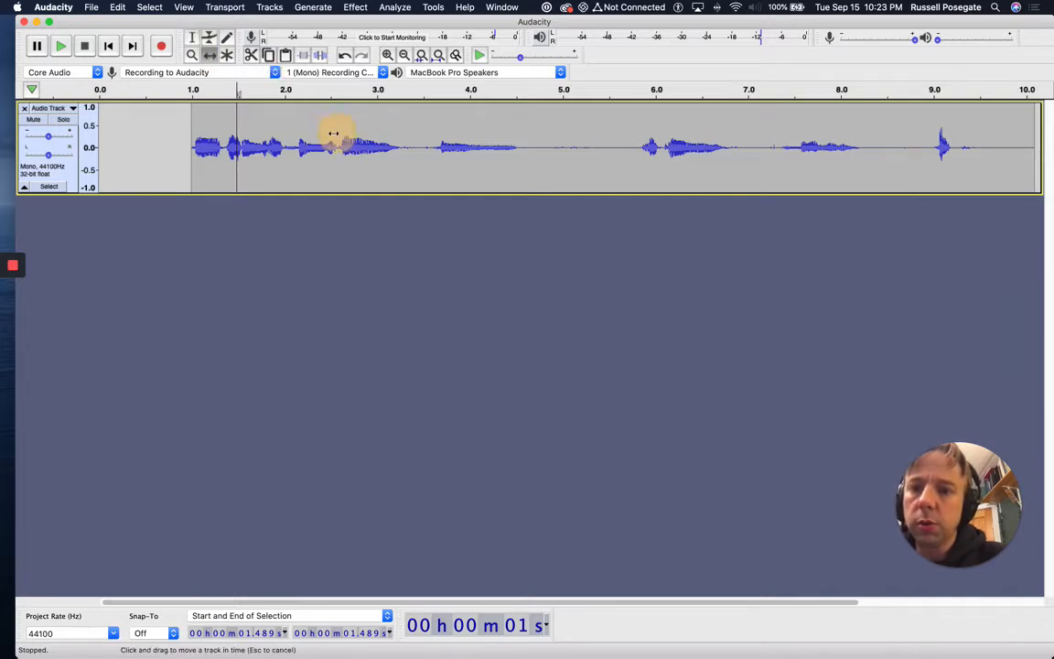
{"action": "left_click_drag", "start_coordinate": [333, 134], "coordinate": [255, 142]}
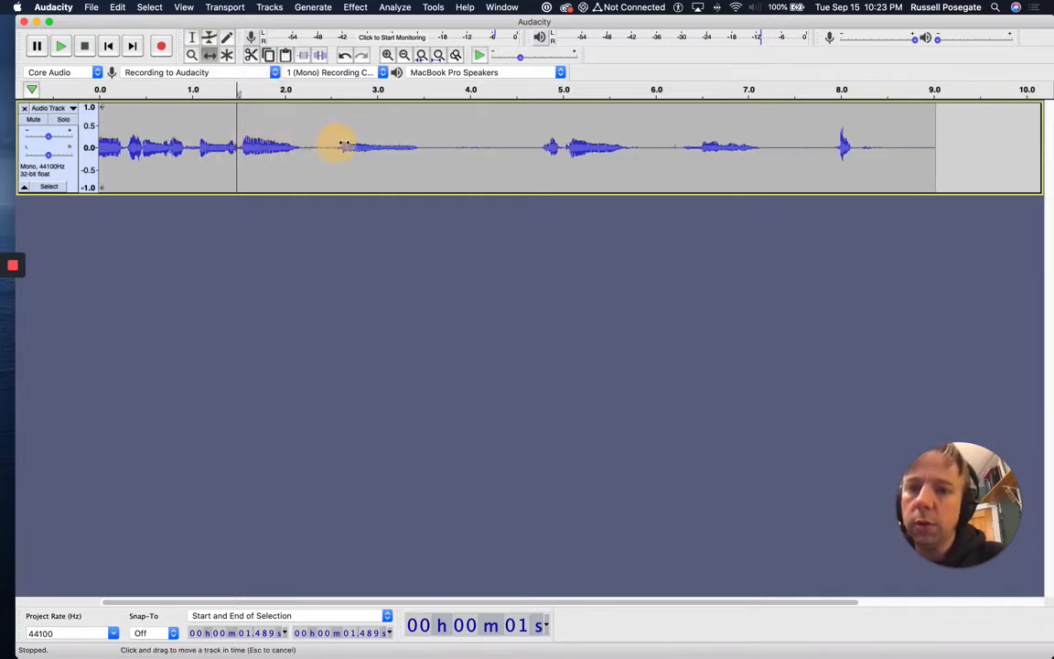
{"action": "left_click_drag", "start_coordinate": [342, 144], "coordinate": [276, 128]}
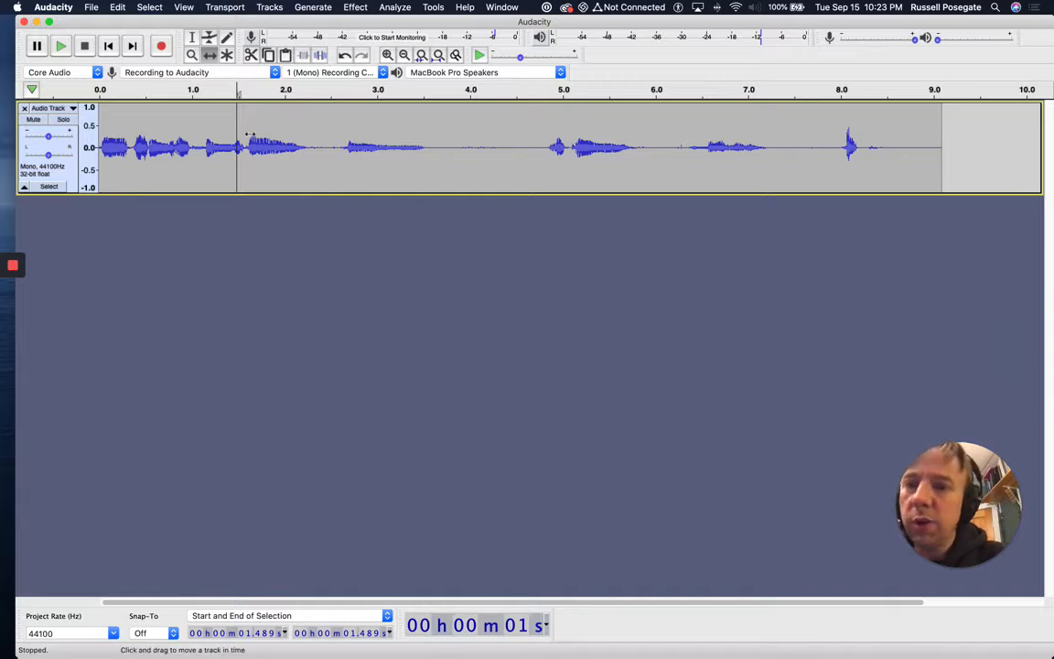
{"action": "mouse_move", "coordinate": [346, 129]}
{"action": "left_mouse_down"}
{"action": "mouse_move", "coordinate": [136, 141]}
{"action": "mouse_move", "coordinate": [496, 118]}
{"action": "mouse_move", "coordinate": [370, 144]}
{"action": "mouse_move", "coordinate": [300, 136]}
{"action": "left_mouse_up"}
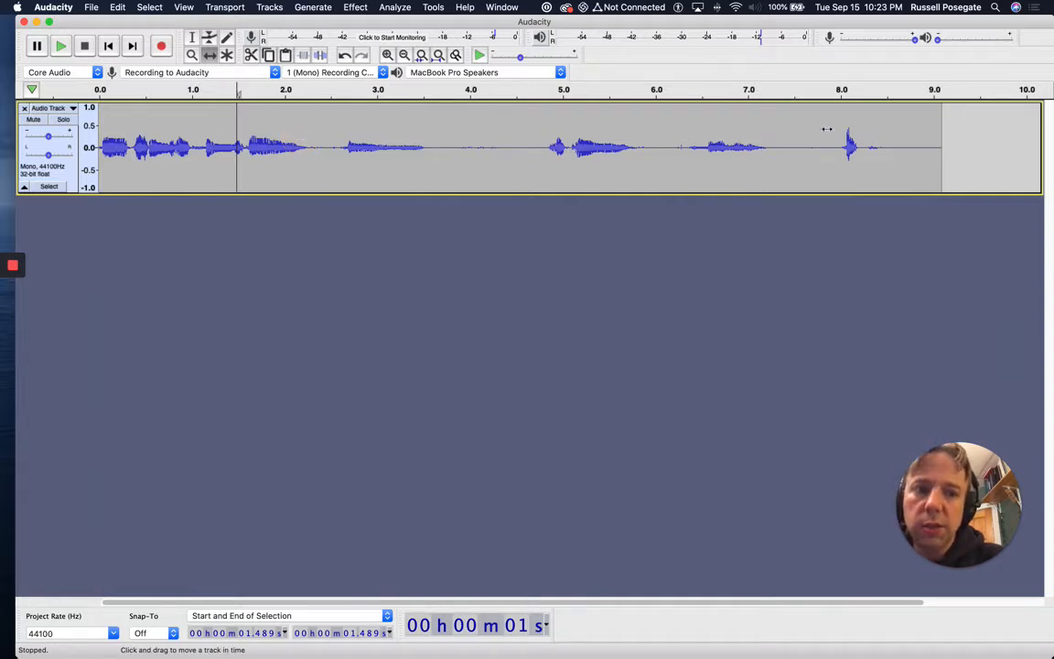
- Switch to the Selection tool and play the end of the track from about 7.3 s
{"action": "left_click", "coordinate": [191, 37]}
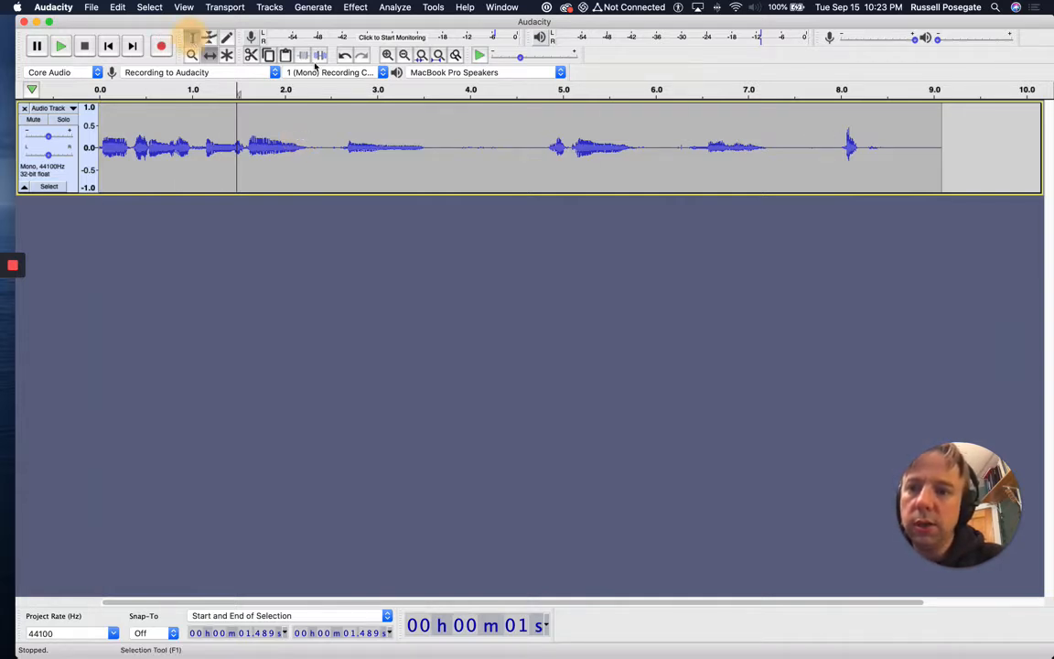
{"action": "left_click", "coordinate": [774, 143]}
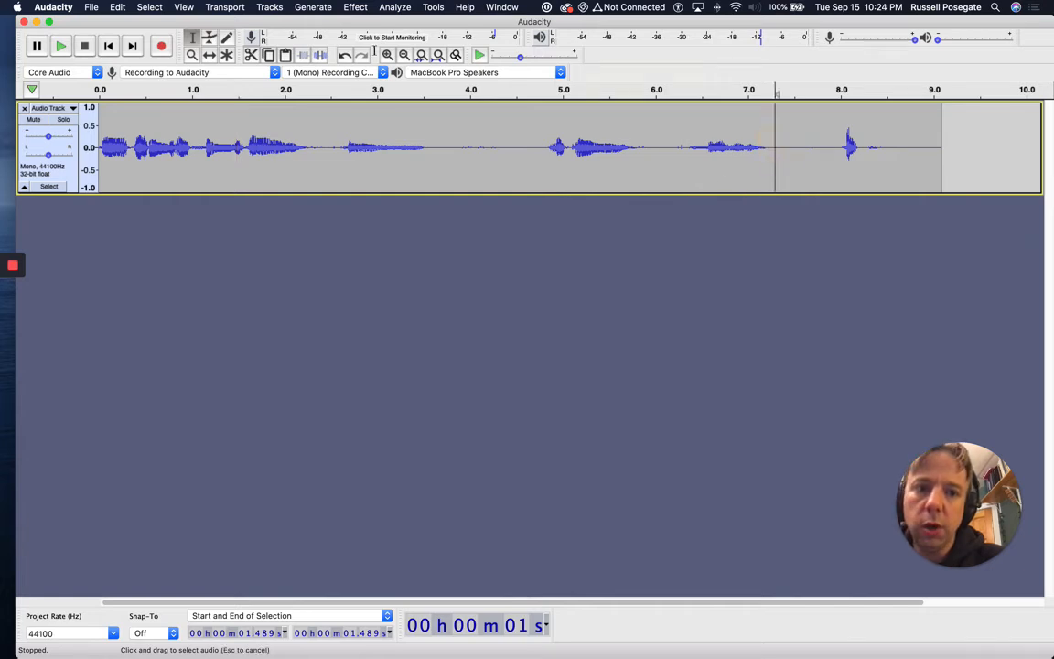
{"action": "left_click", "coordinate": [60, 47]}
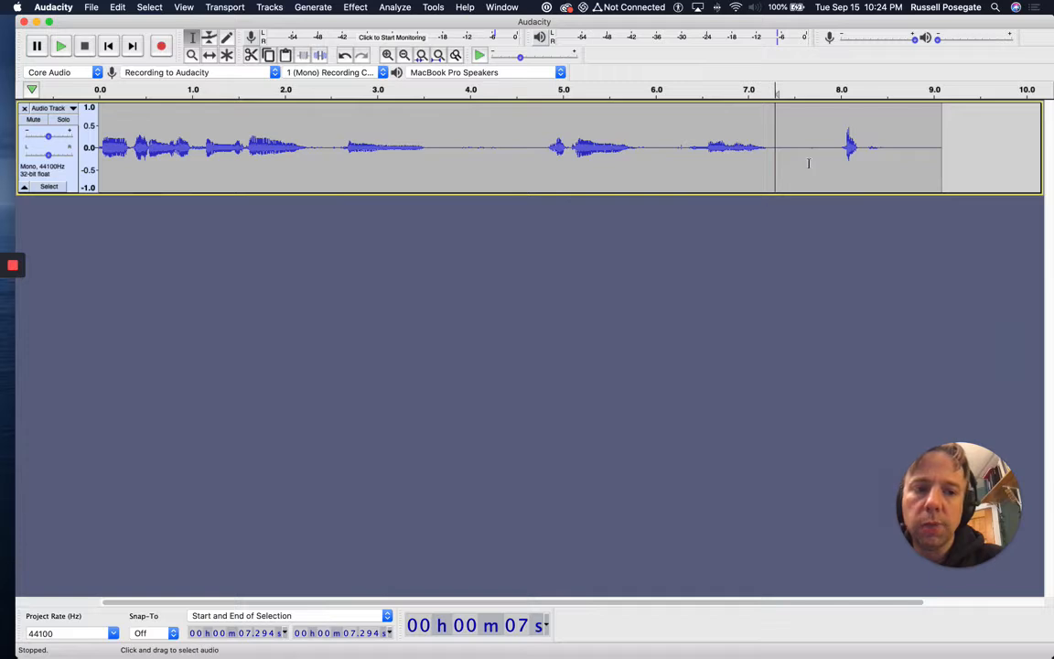
- Delete the tail of the track from about 8.3 s to the end
{"action": "left_click_drag", "start_coordinate": [869, 151], "coordinate": [941, 158]}
{"action": "key", "text": "BackSpace"}
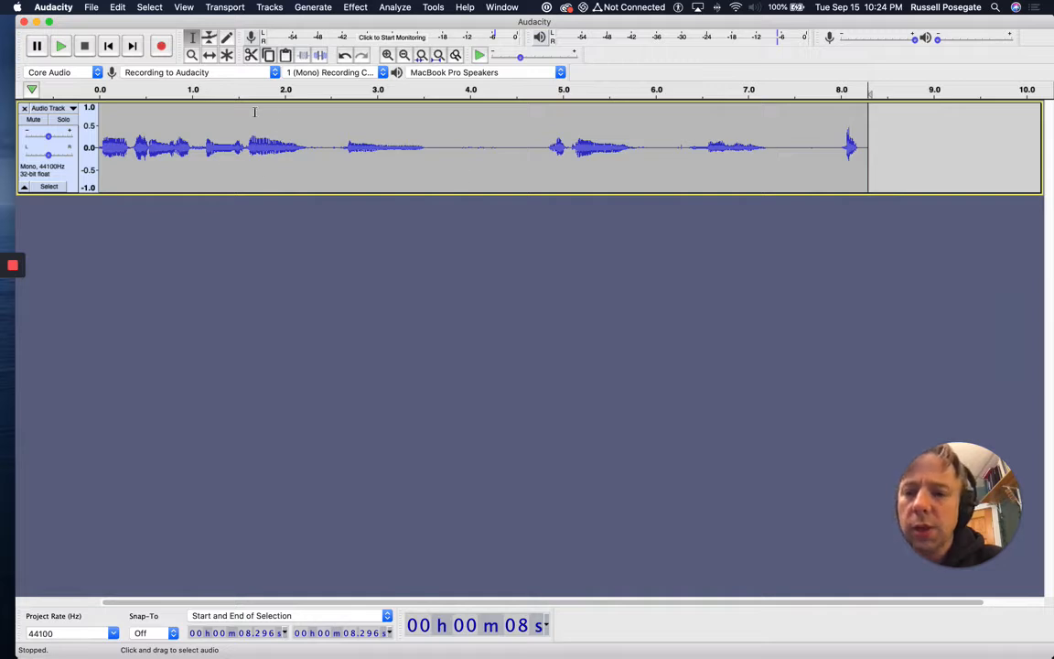
- Play the track from about 2.2 s for a couple of seconds, then stop playback
{"action": "left_click", "coordinate": [301, 146]}
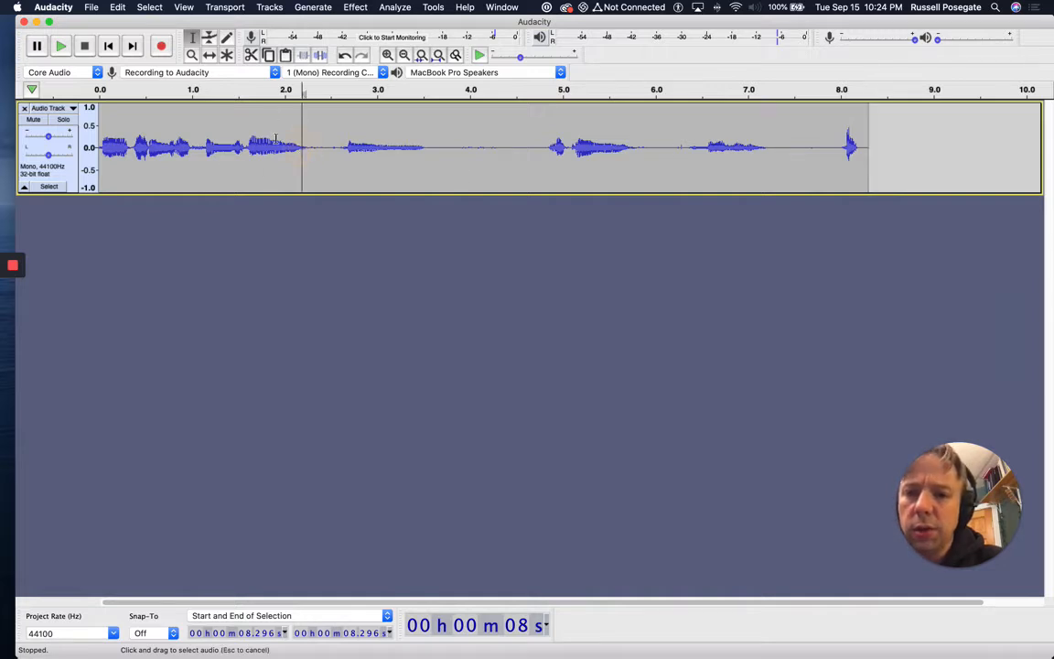
{"action": "left_click", "coordinate": [62, 47]}
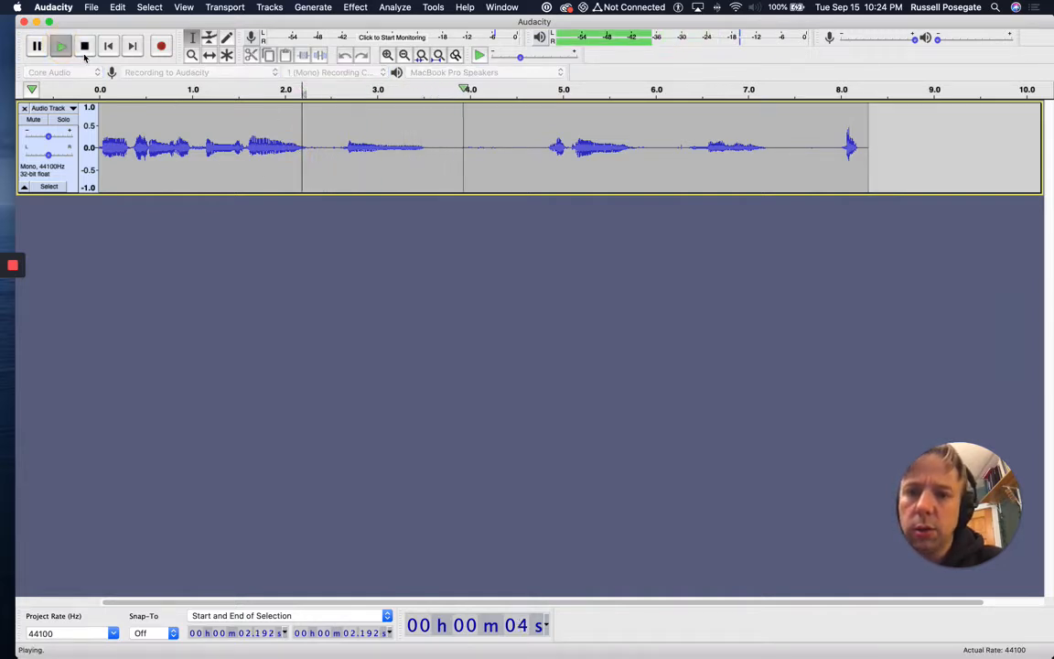
{"action": "left_click", "coordinate": [85, 47]}
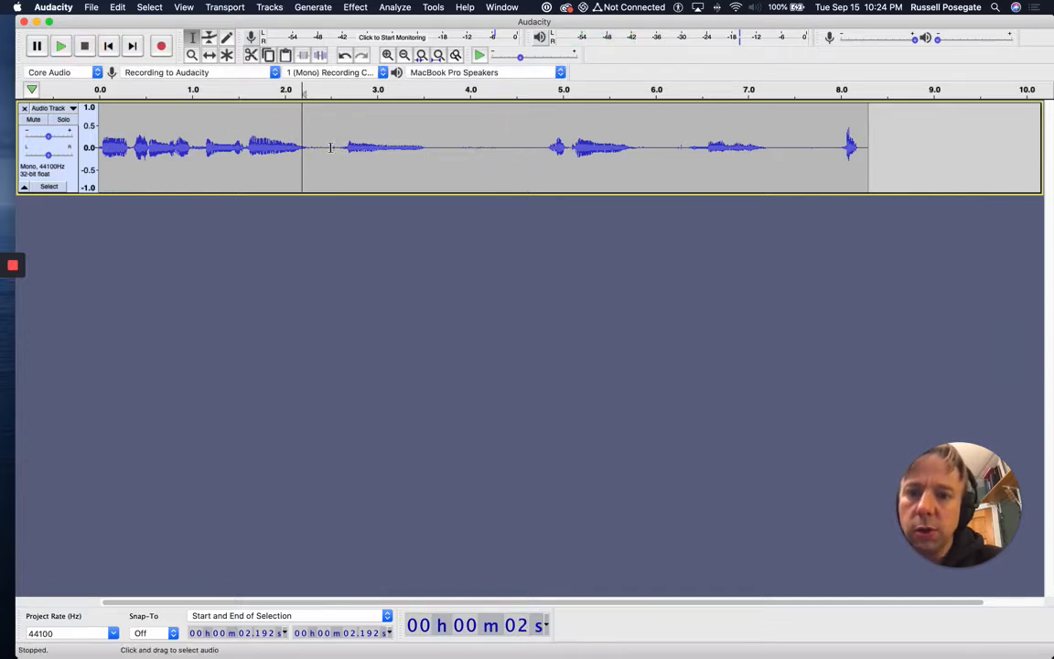
- Delete the audio between about 2.5 s and 4.4 s, then play the track from the start
{"action": "left_click_drag", "start_coordinate": [330, 148], "coordinate": [510, 151]}
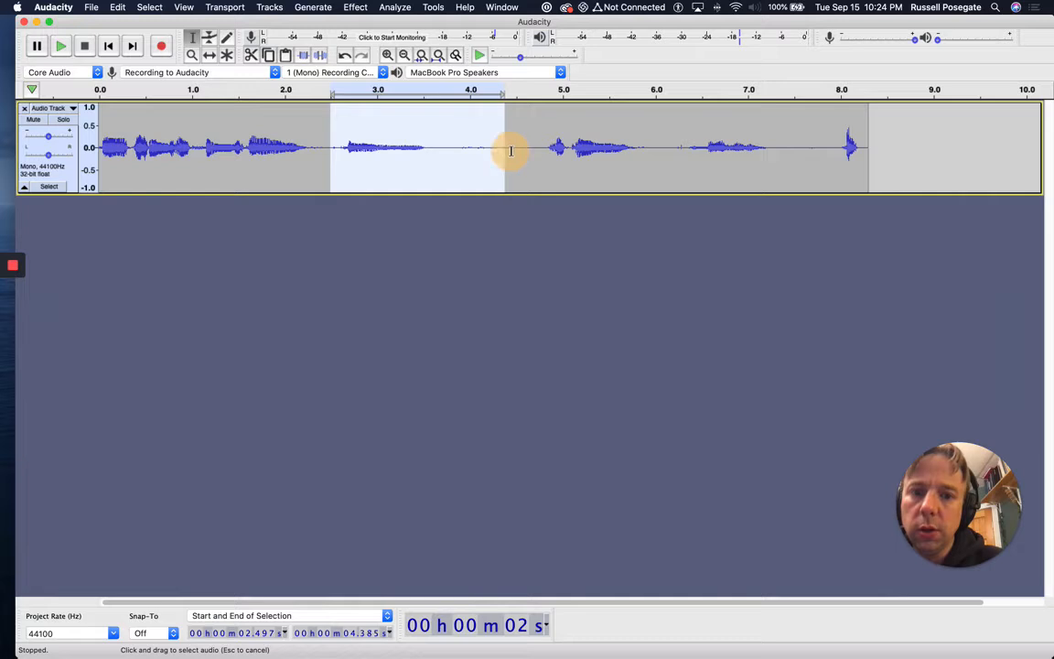
{"action": "key", "text": "Delete"}
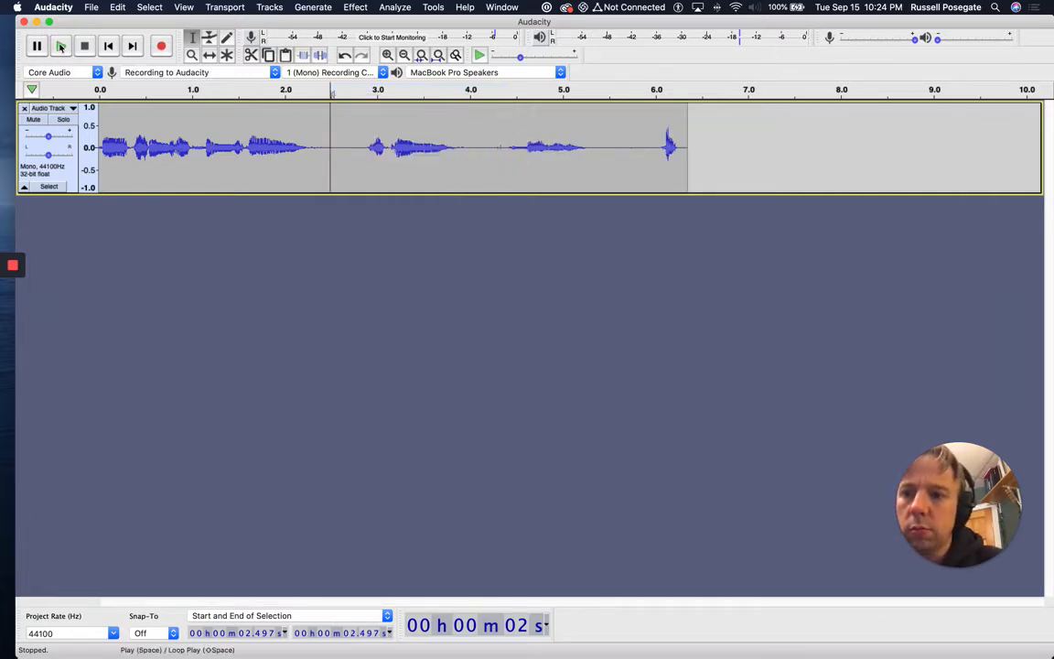
{"action": "left_click", "coordinate": [108, 46]}
{"action": "left_click", "coordinate": [64, 46]}
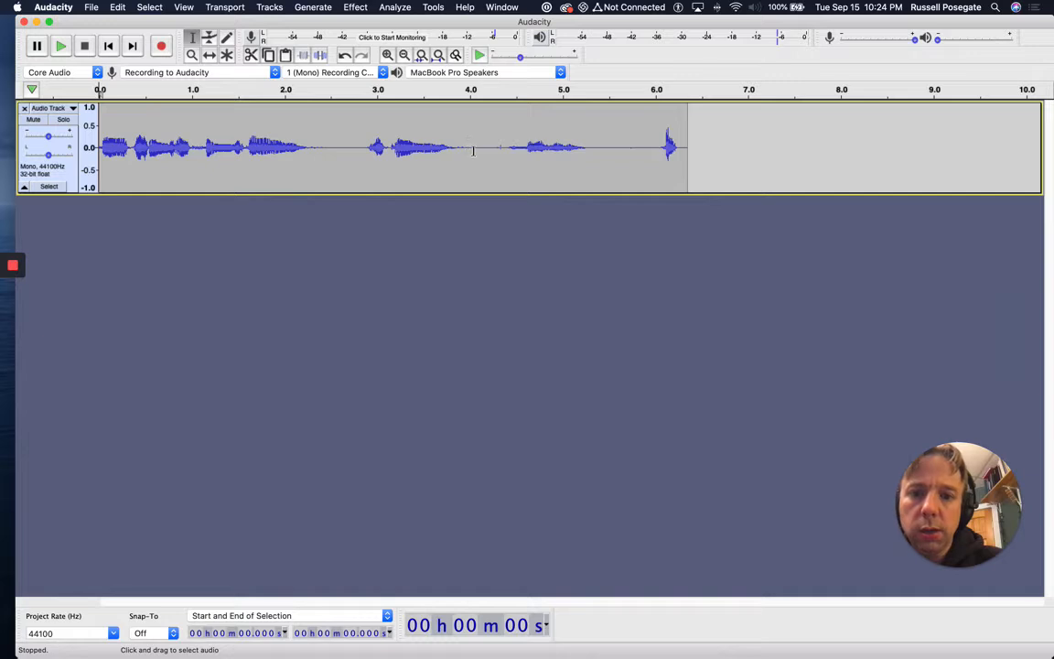
- Delete the audio between about 4.0 s and 5.9 s, then play the track from the start
{"action": "left_click_drag", "start_coordinate": [473, 151], "coordinate": [648, 153]}
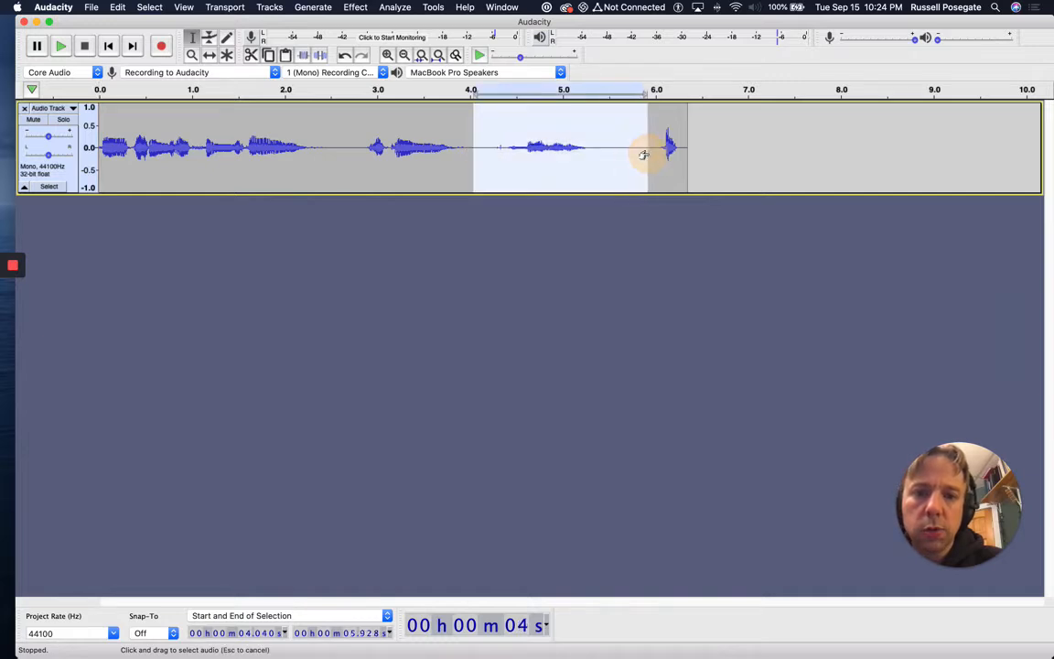
{"action": "key", "text": "BackSpace"}
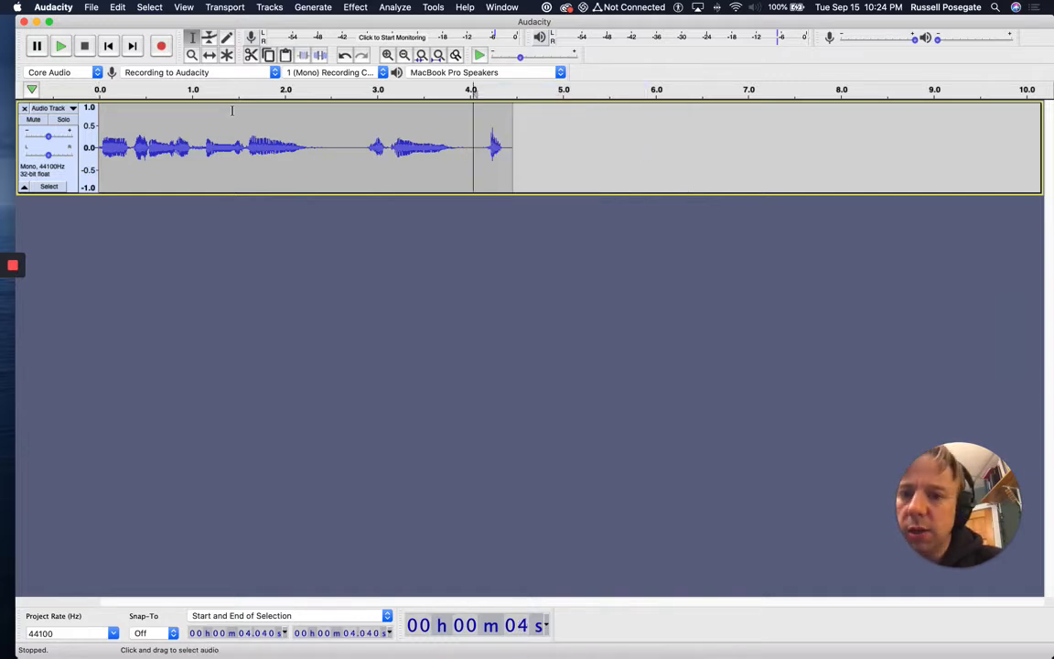
{"action": "left_click", "coordinate": [108, 44]}
{"action": "left_click", "coordinate": [60, 45]}
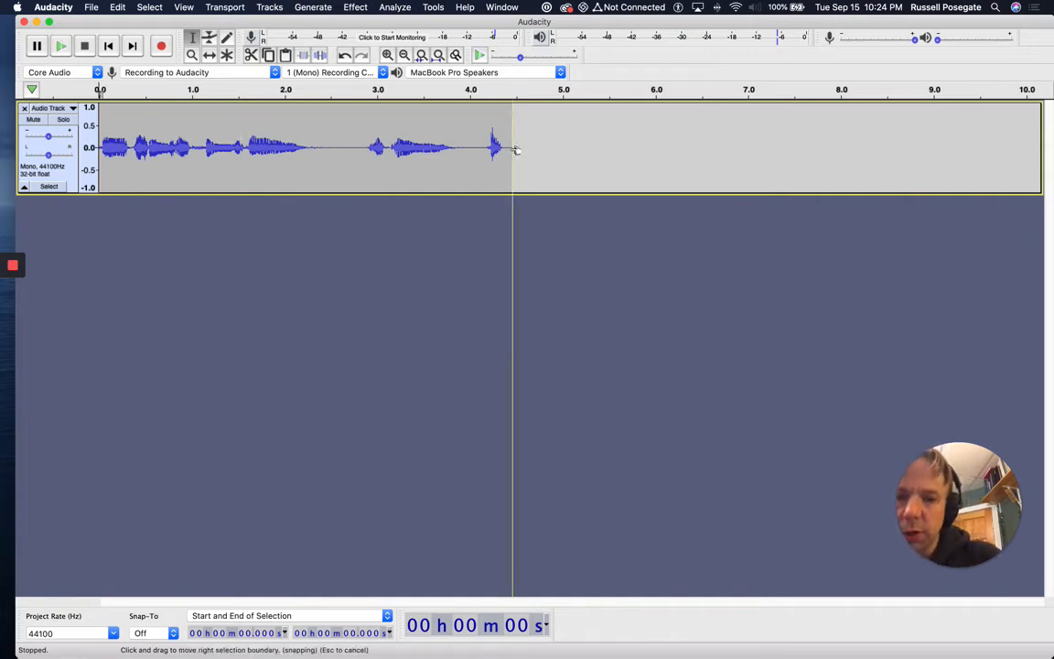
- Undo the last three deletions
{"action": "key", "text": "super+z"}
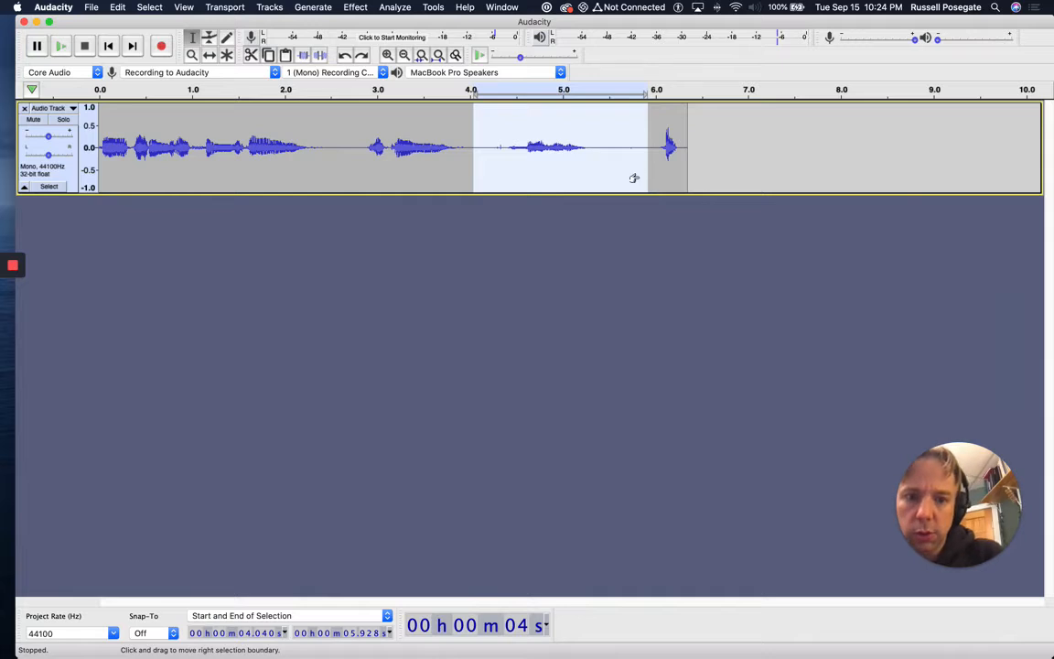
{"action": "key", "text": "super+z"}
{"action": "key", "text": "super+z"}
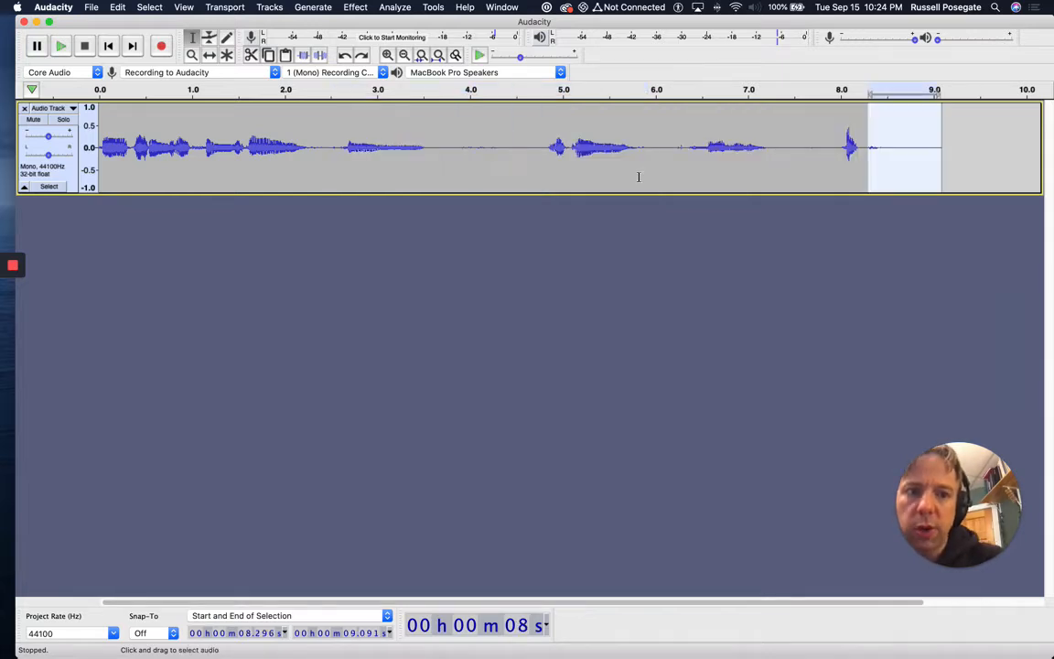
- Delete the end of the track from about 8.5 s onward, then the audio between about 2.5 s and 4.6 s
{"action": "left_click", "coordinate": [900, 161]}
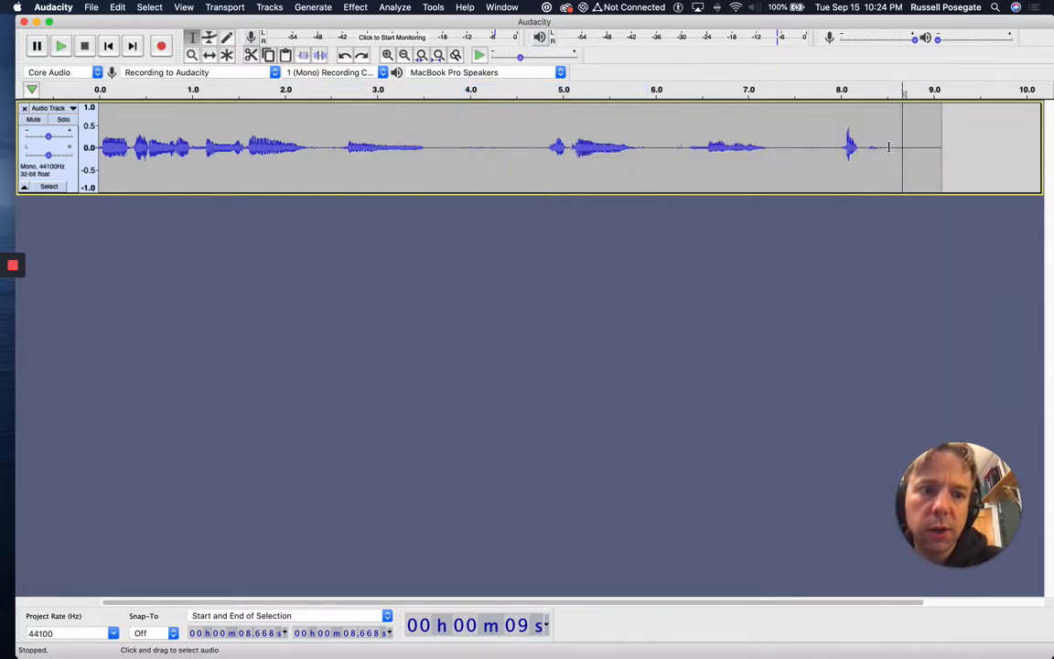
{"action": "left_click_drag", "start_coordinate": [887, 147], "coordinate": [943, 148]}
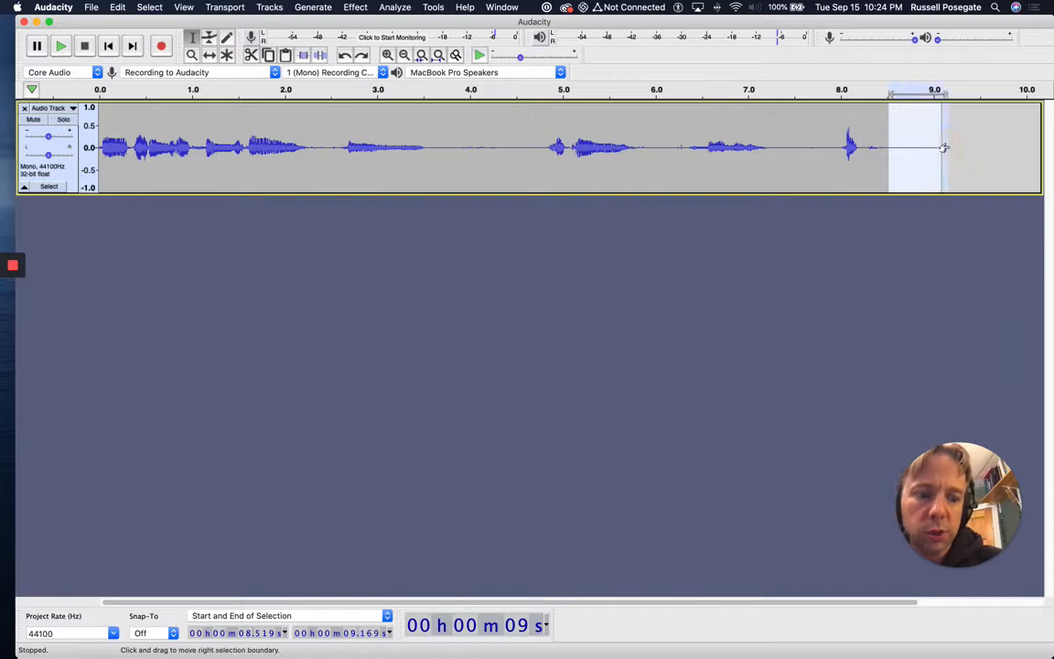
{"action": "key", "text": "Delete"}
{"action": "left_click_drag", "start_coordinate": [331, 145], "coordinate": [529, 152]}
{"action": "key", "text": "Delete"}
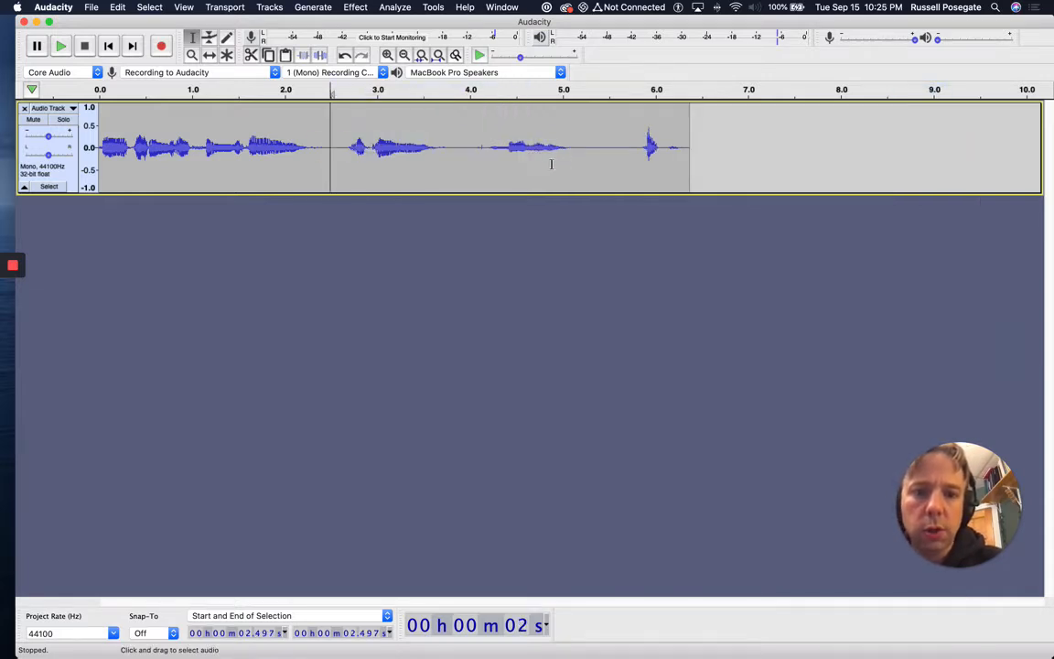
- Delete the audio between about 3.9 s and 5.8 s, then play the track from the start
{"action": "left_click_drag", "start_coordinate": [464, 148], "coordinate": [639, 145]}
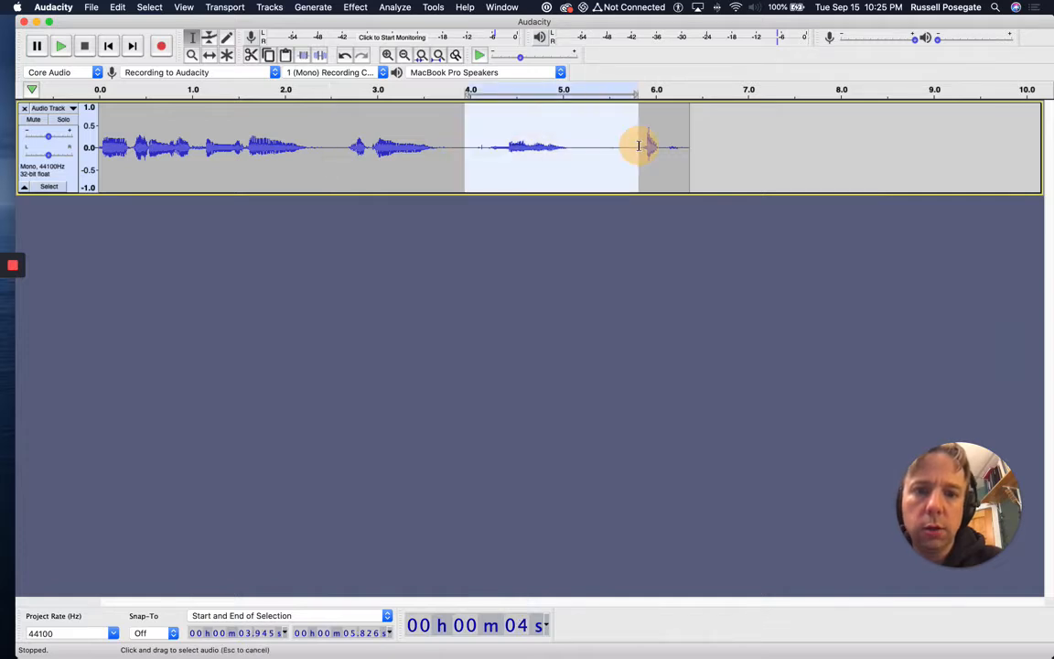
{"action": "key", "text": "Delete"}
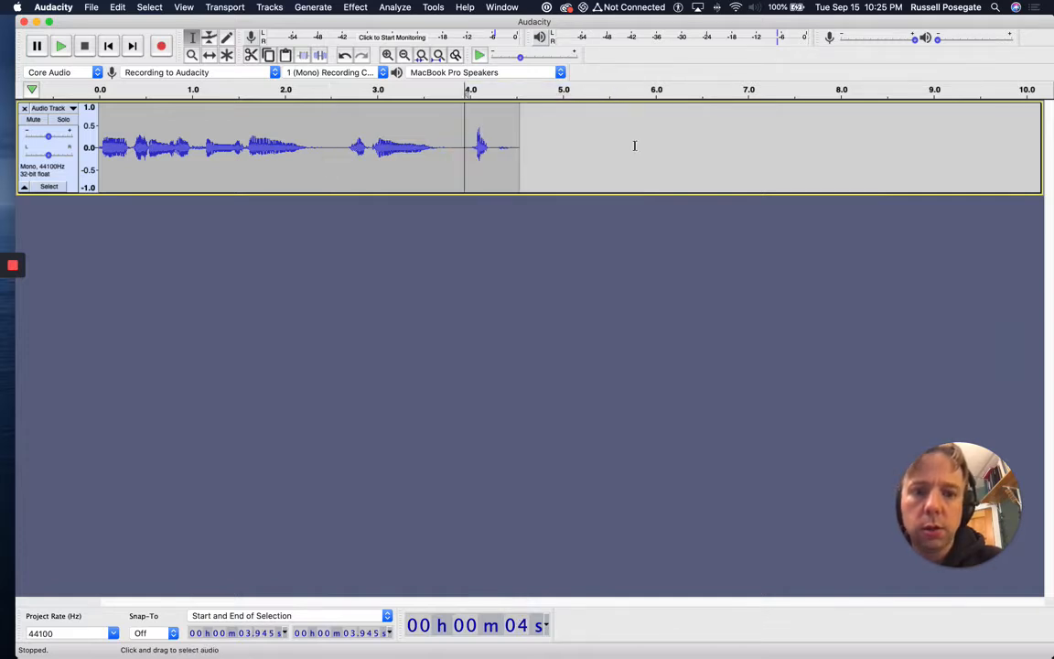
{"action": "left_click", "coordinate": [108, 46]}
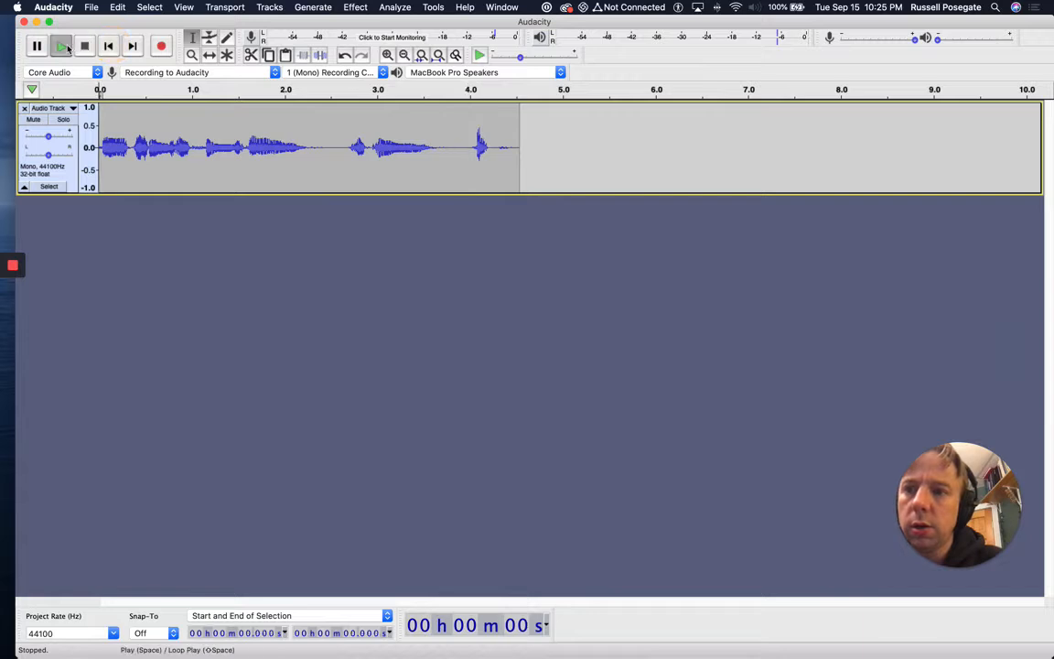
{"action": "left_click", "coordinate": [61, 46]}
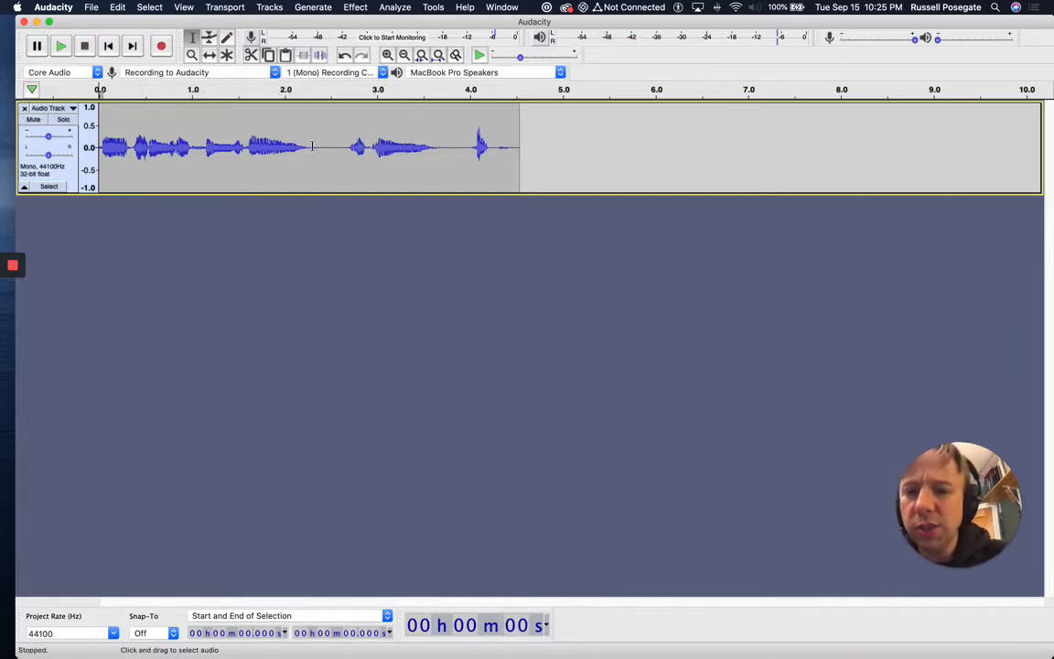
- Shorten the pause by deleting about 2.44 s to 2.63 s, then play from about 1.8 s
{"action": "left_click_drag", "start_coordinate": [342, 148], "coordinate": [325, 148]}
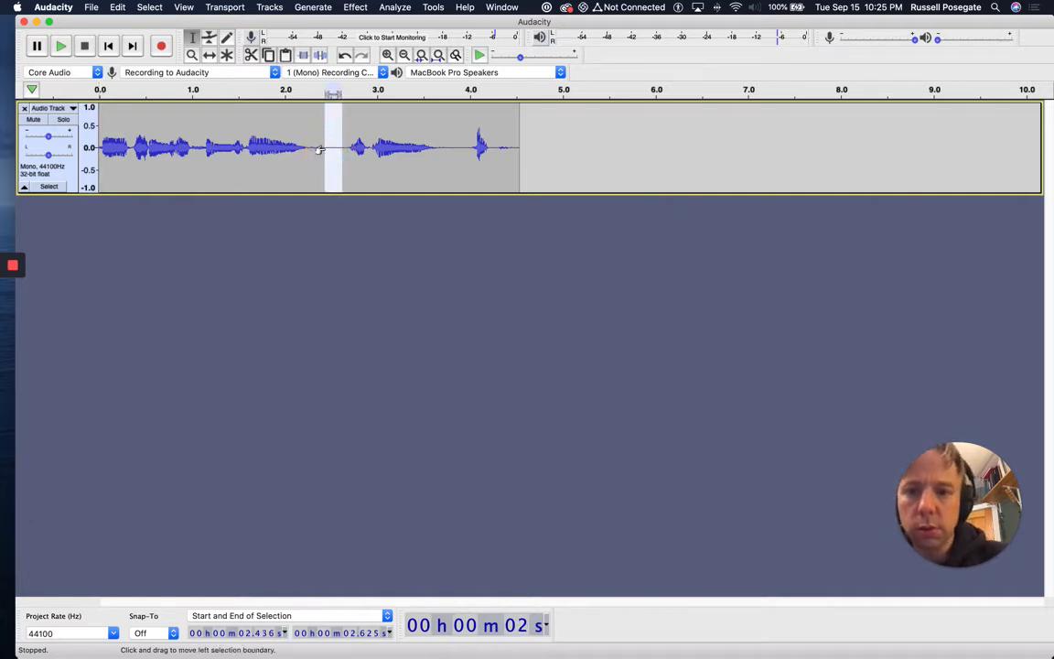
{"action": "key", "text": "Delete"}
{"action": "left_click", "coordinate": [262, 115]}
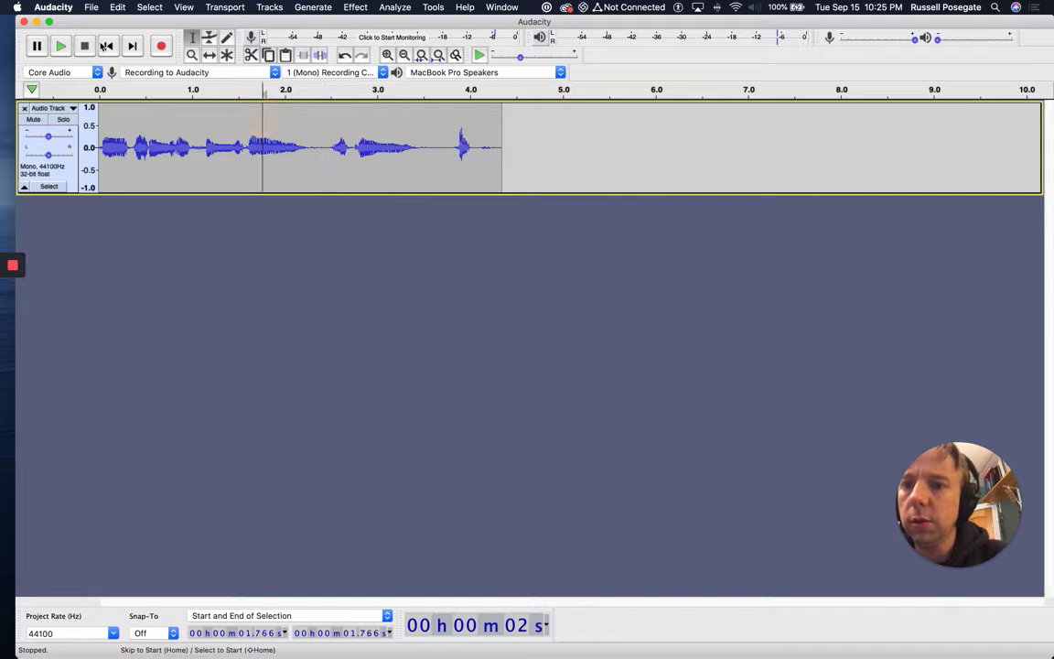
{"action": "left_click", "coordinate": [60, 46]}
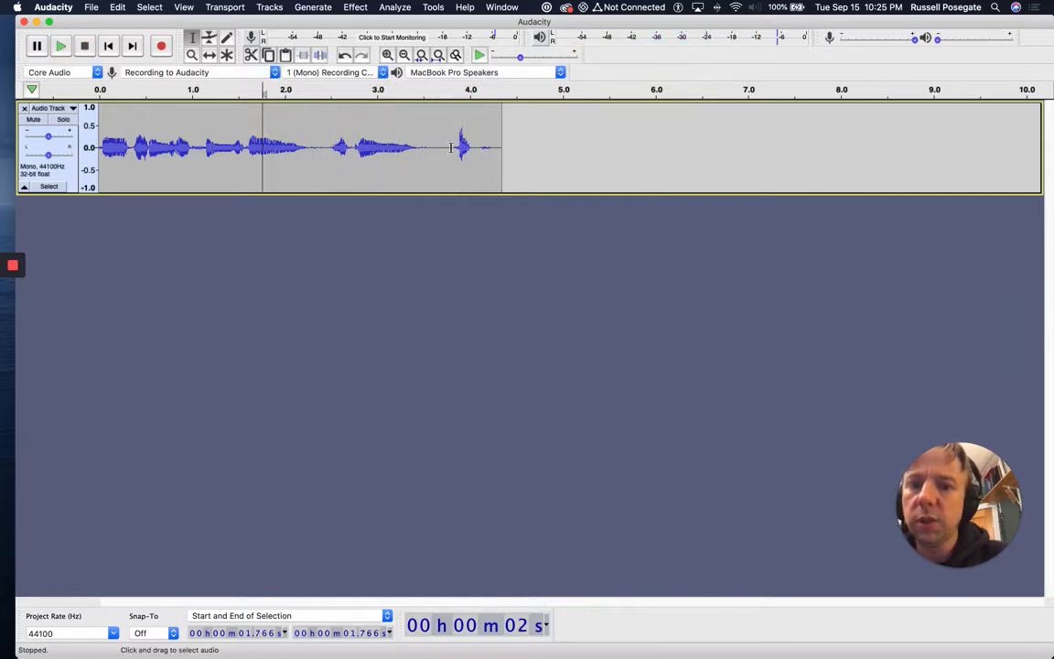
- Shorten the pause before the last word by deleting about 3.59 s to 3.80 s, then play from the start
{"action": "left_click_drag", "start_coordinate": [452, 148], "coordinate": [427, 148]}
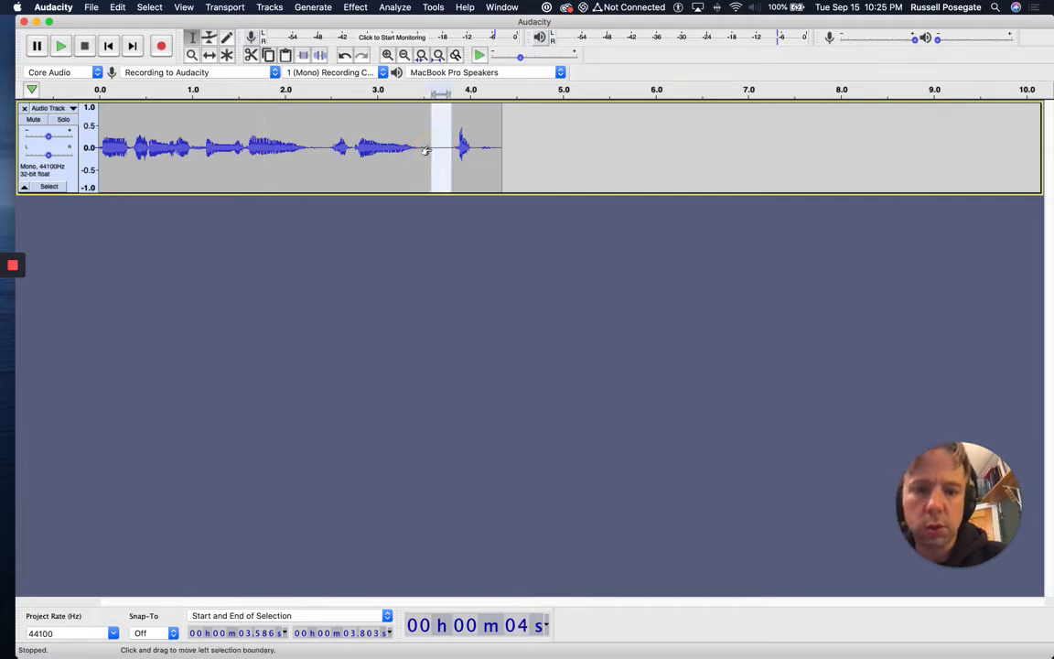
{"action": "key", "text": "BackSpace"}
{"action": "left_click", "coordinate": [108, 46]}
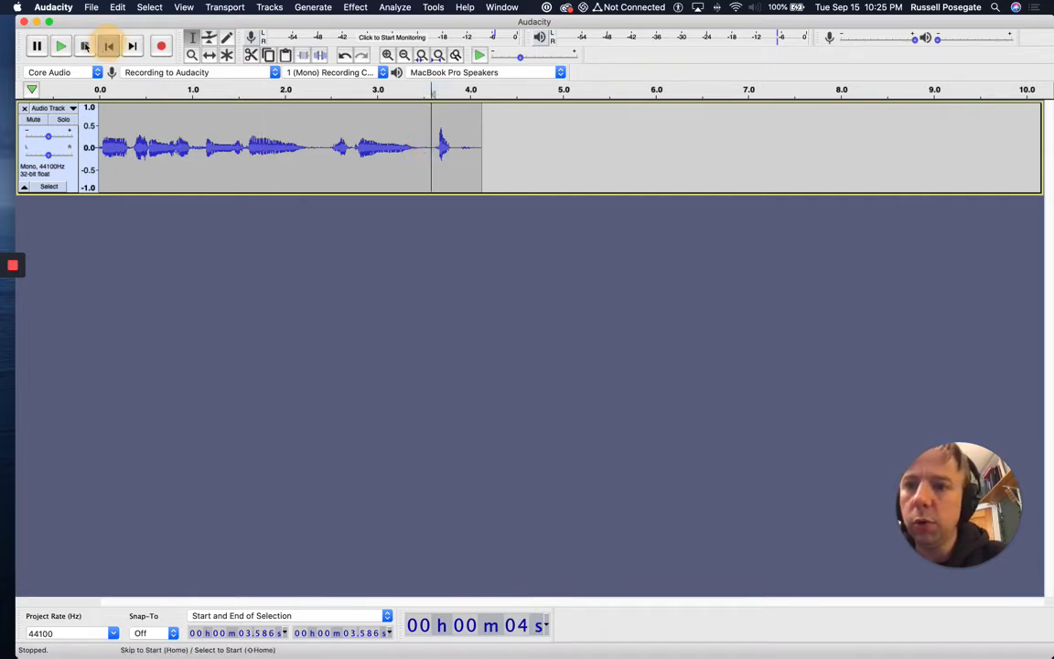
{"action": "left_click", "coordinate": [60, 46]}
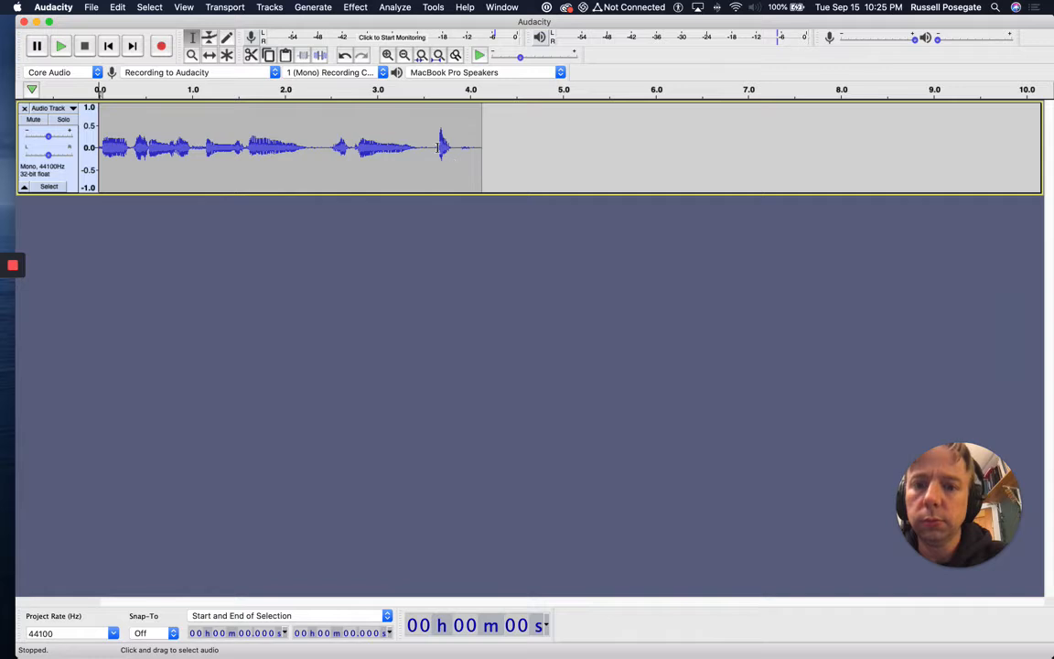
- Tighten the pause before the last word further by deleting about 3.49 s to 3.61 s
{"action": "left_click_drag", "start_coordinate": [433, 147], "coordinate": [429, 148]}
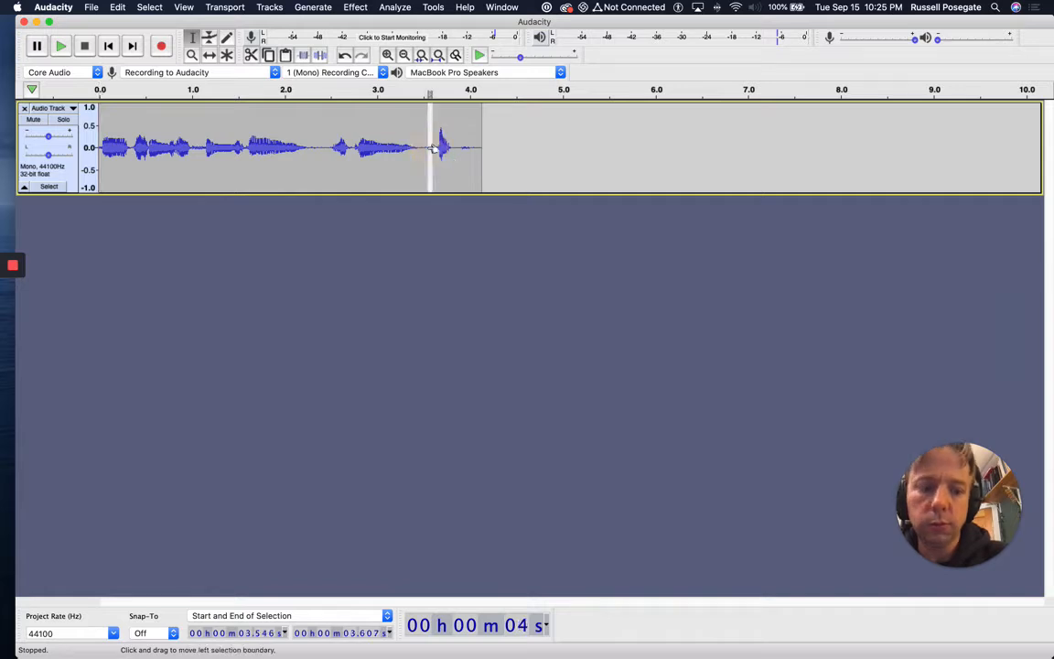
{"action": "left_click_drag", "start_coordinate": [433, 148], "coordinate": [428, 149]}
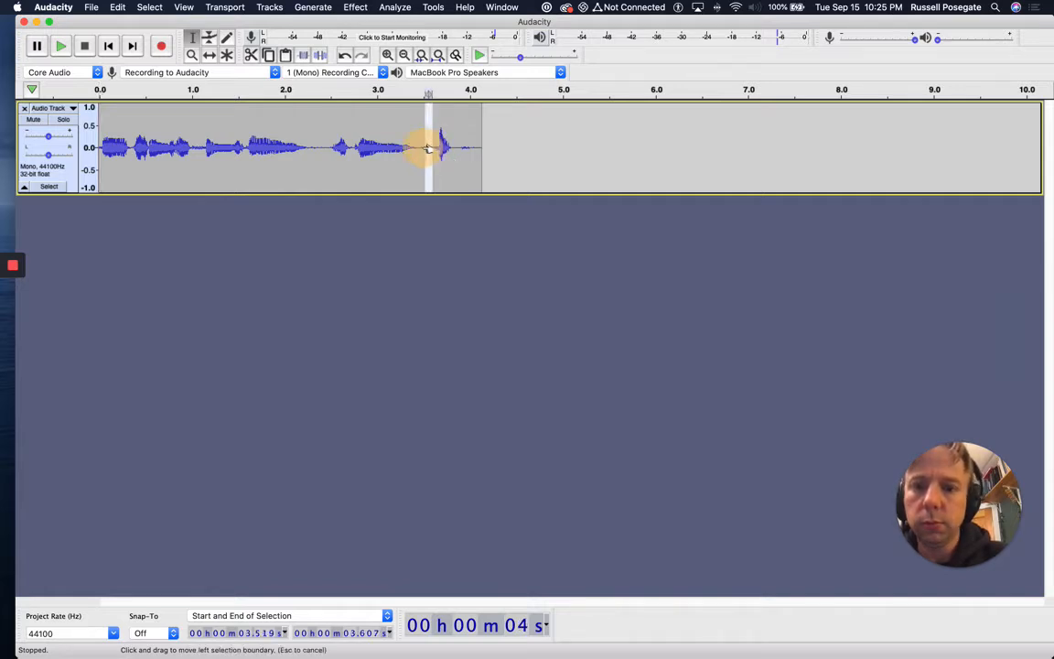
{"action": "key", "text": "BackSpace"}
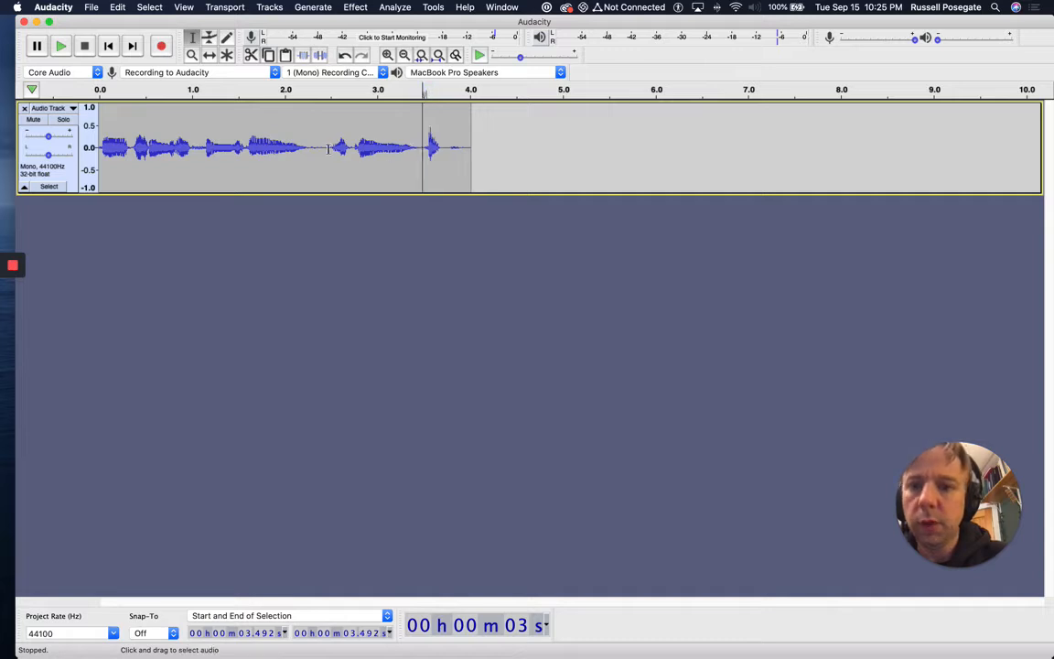
- Delete about 2.36 s to 2.47 s from the pause in the middle of the track, then play from about 1.4 s
{"action": "left_click_drag", "start_coordinate": [324, 148], "coordinate": [316, 148]}
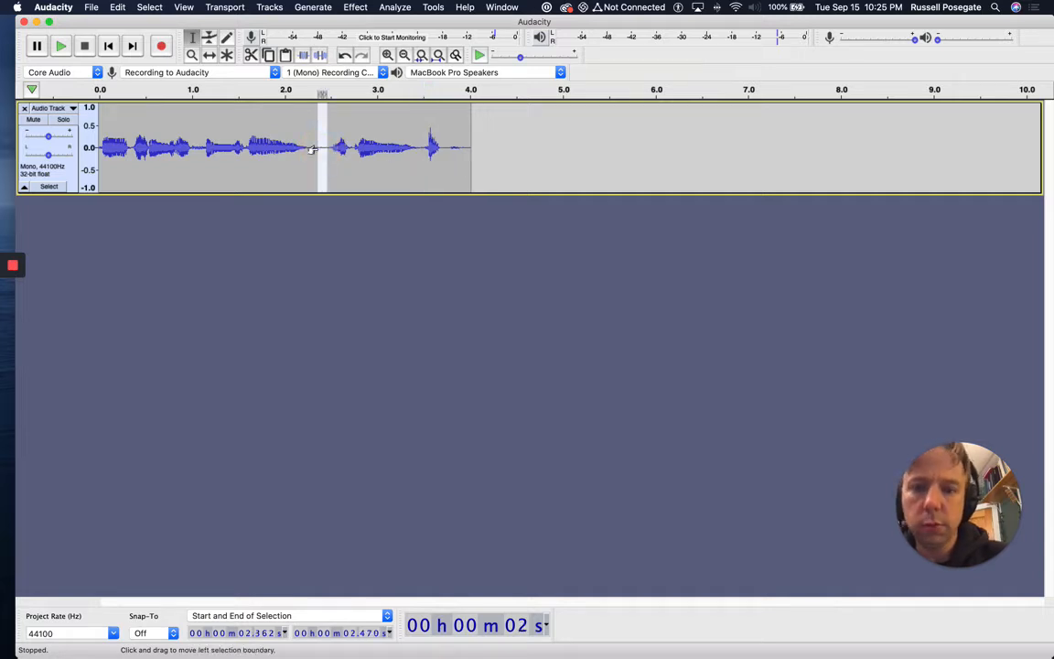
{"action": "key", "text": "BackSpace"}
{"action": "left_click", "coordinate": [227, 130]}
{"action": "left_click", "coordinate": [60, 45]}
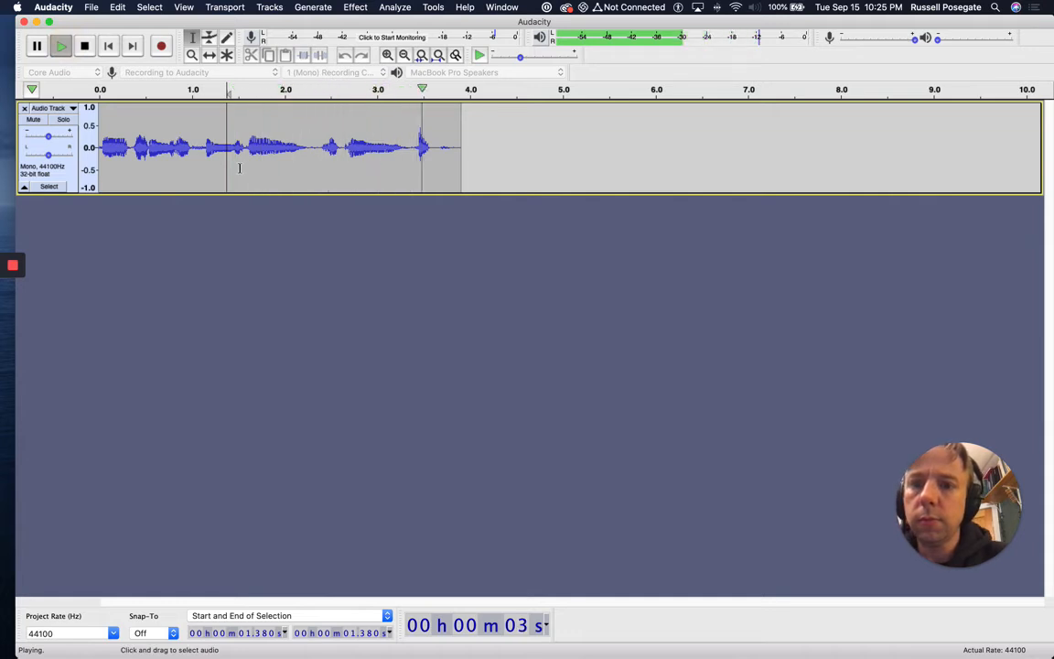
{"action": "left_click", "coordinate": [426, 163]}
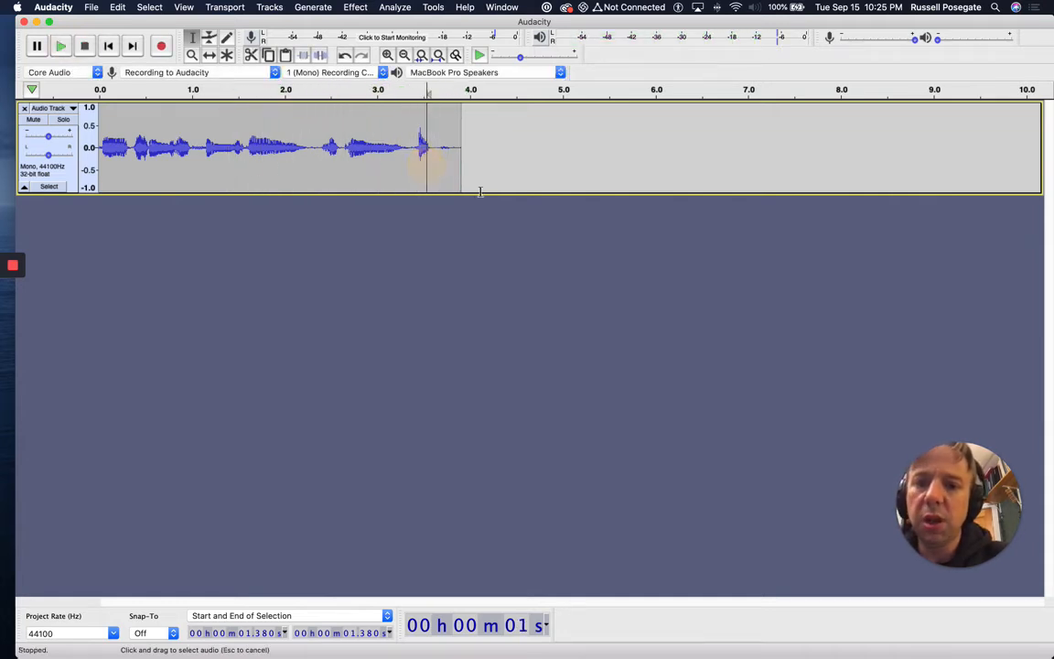
{"action": "left_click", "coordinate": [485, 161]}
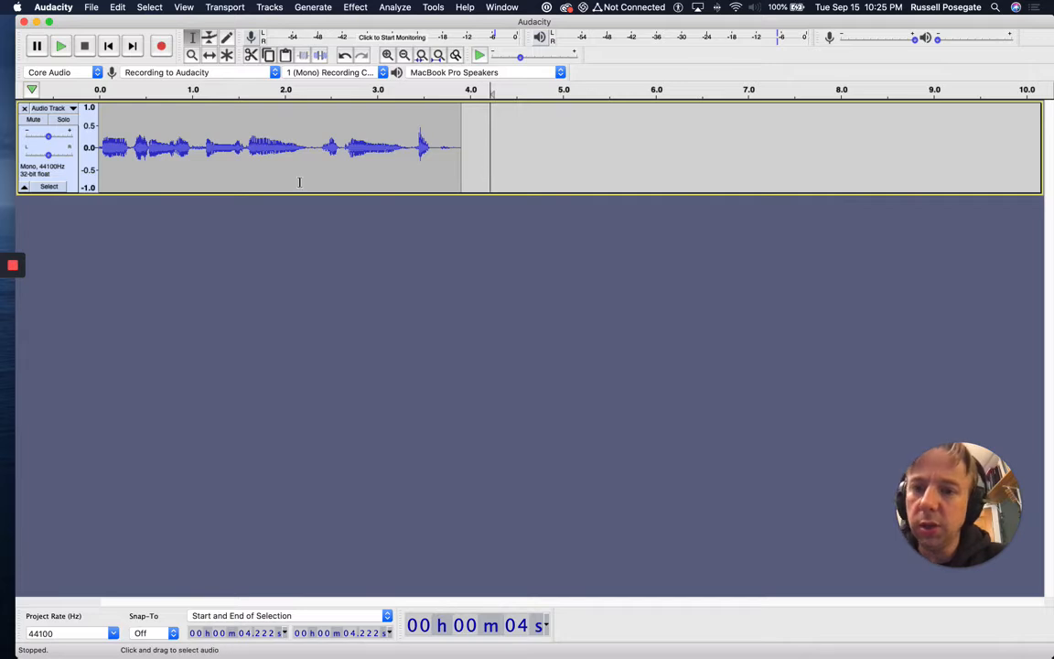
- Insert 1 second of generated silence at the very start of the track, with the duration format set to seconds
{"action": "left_click", "coordinate": [464, 140]}
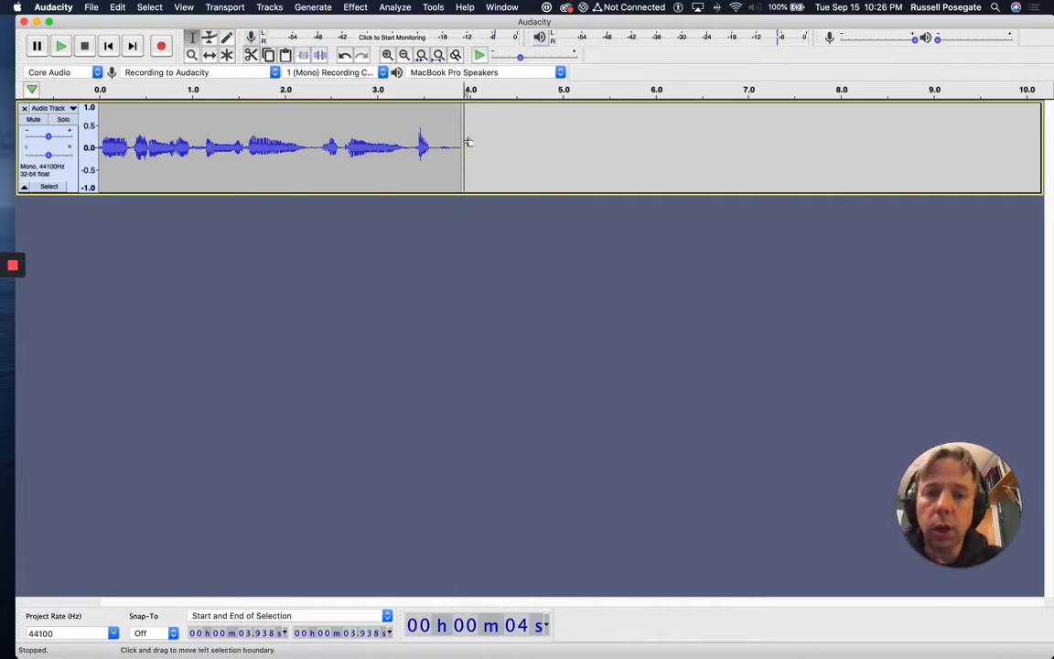
{"action": "left_click_drag", "start_coordinate": [468, 142], "coordinate": [467, 142]}
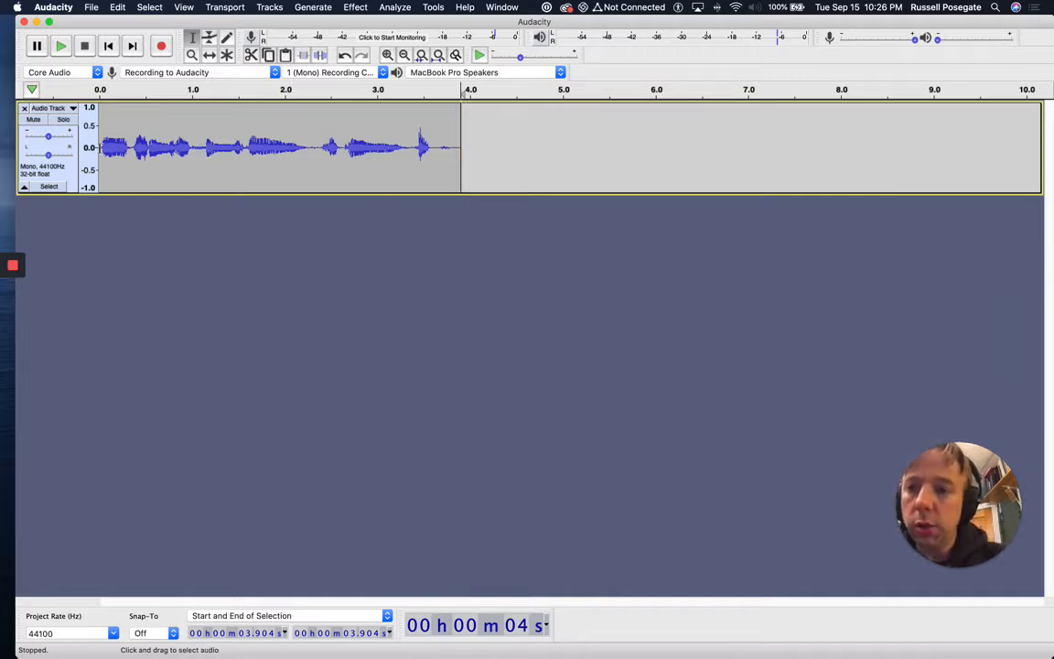
{"action": "left_click", "coordinate": [100, 148]}
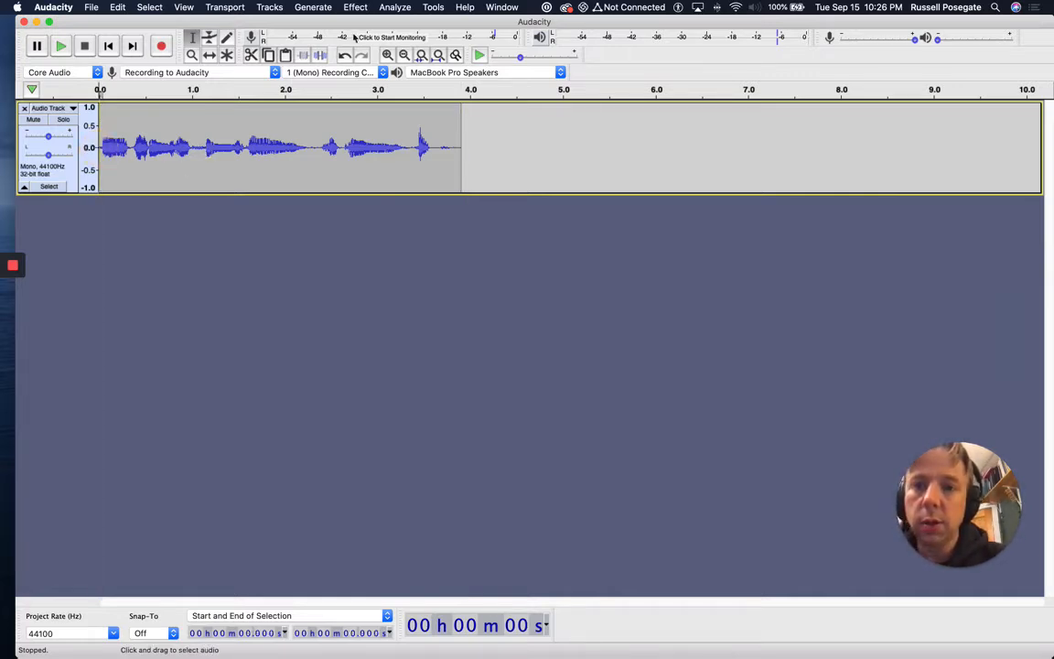
{"action": "left_click", "coordinate": [314, 8]}
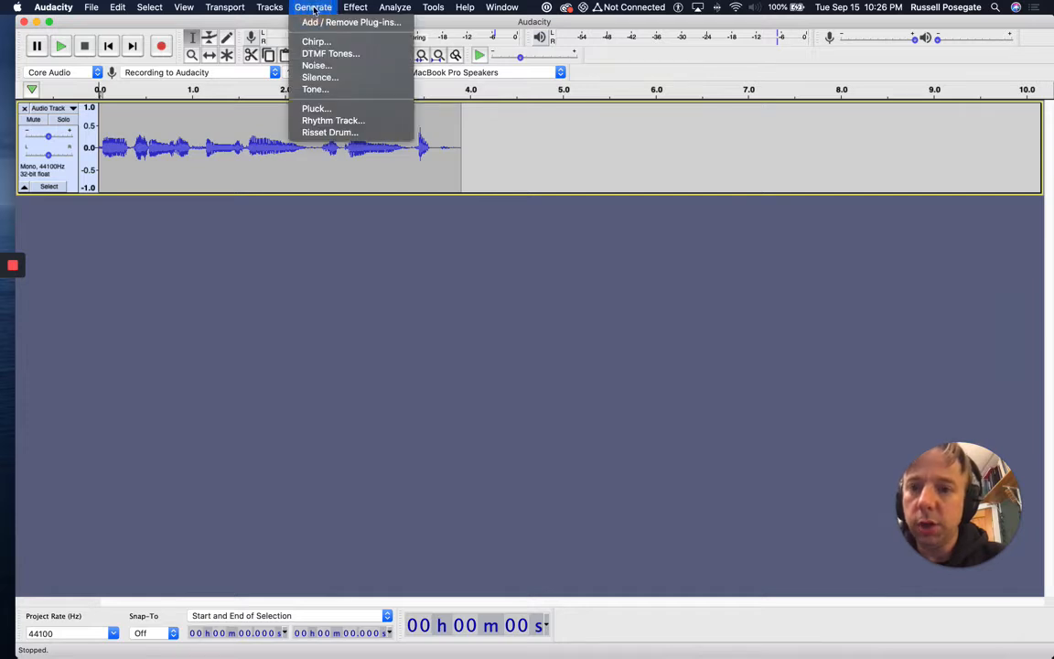
{"action": "left_click", "coordinate": [314, 77]}
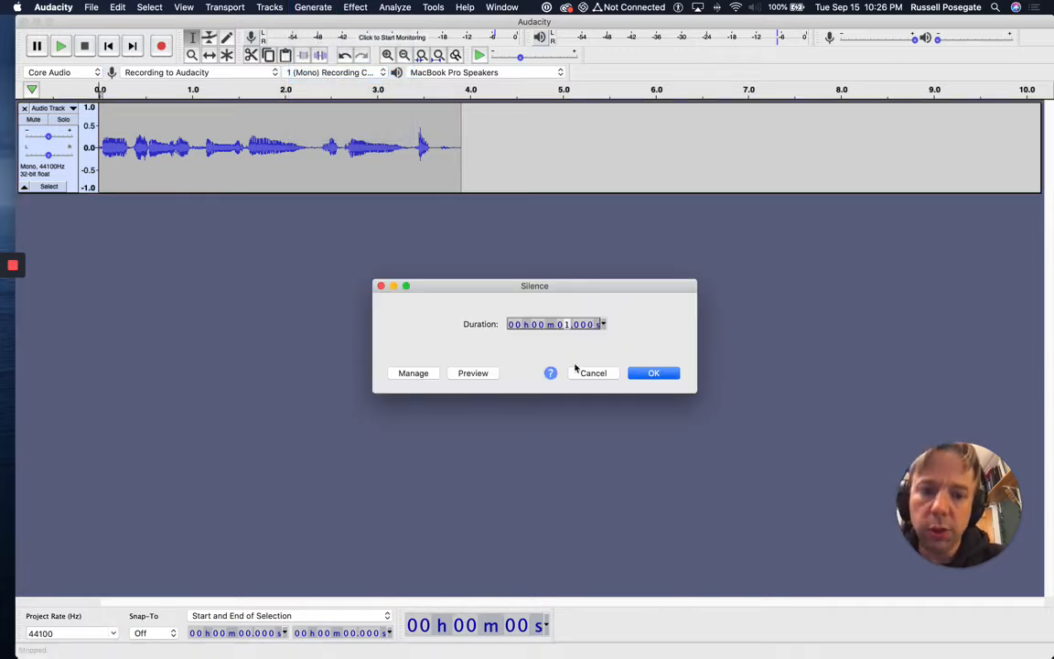
{"action": "left_click", "coordinate": [603, 325]}
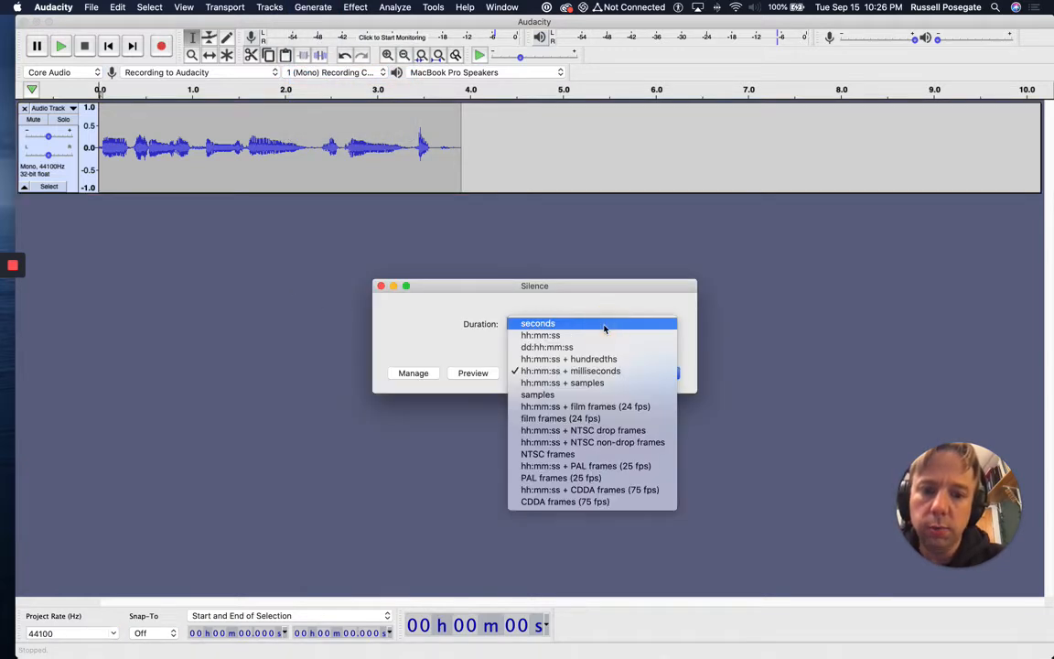
{"action": "left_click", "coordinate": [604, 325]}
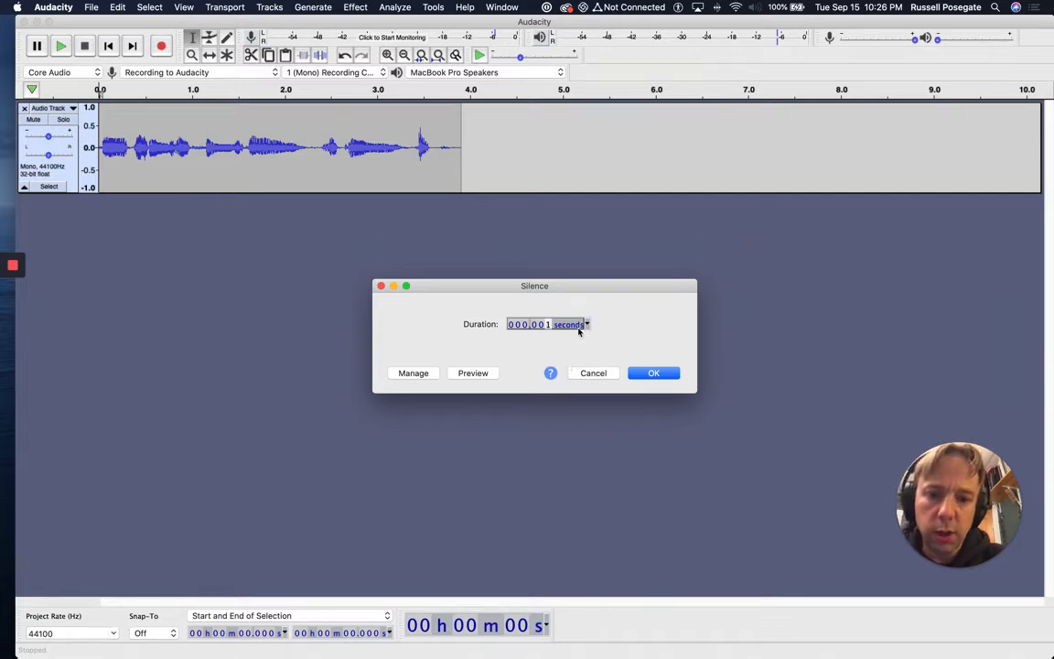
{"action": "left_click", "coordinate": [590, 325]}
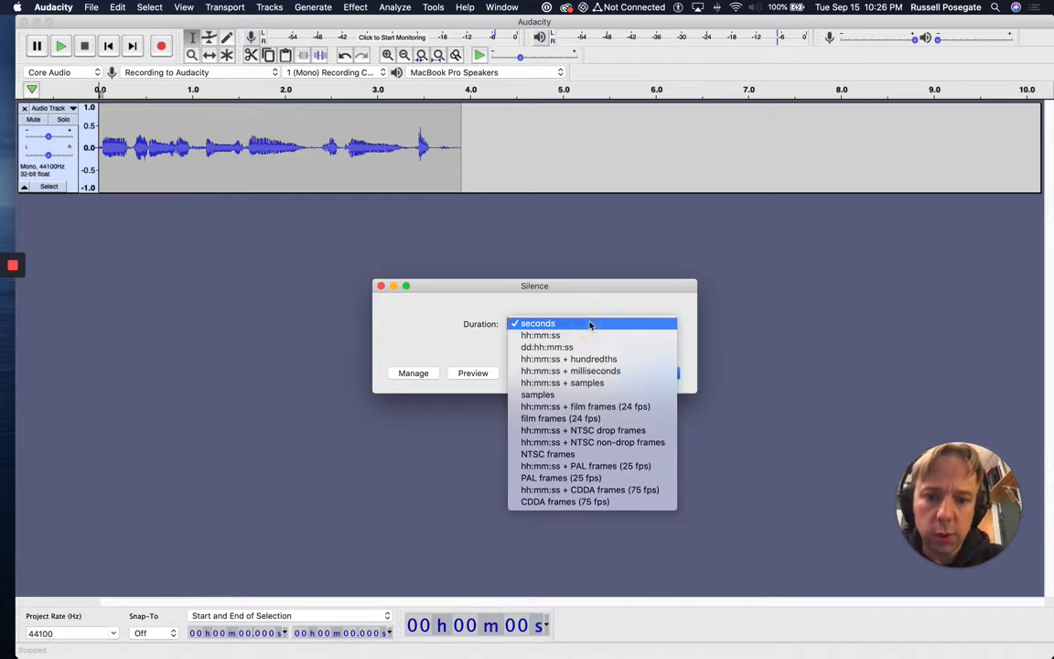
{"action": "left_click", "coordinate": [590, 323]}
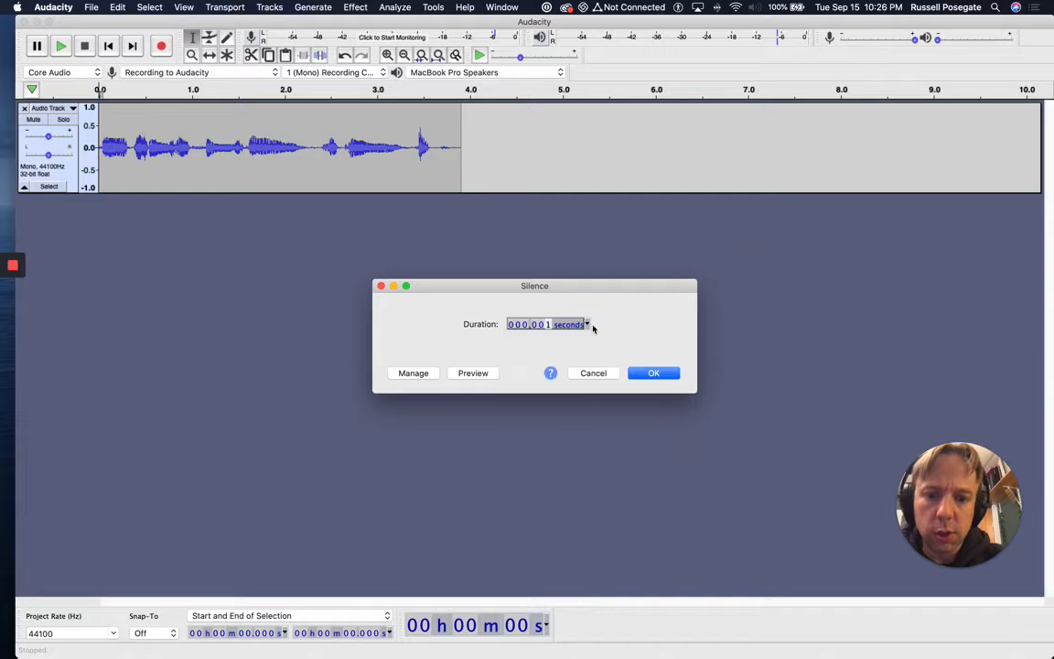
{"action": "left_click", "coordinate": [652, 372]}
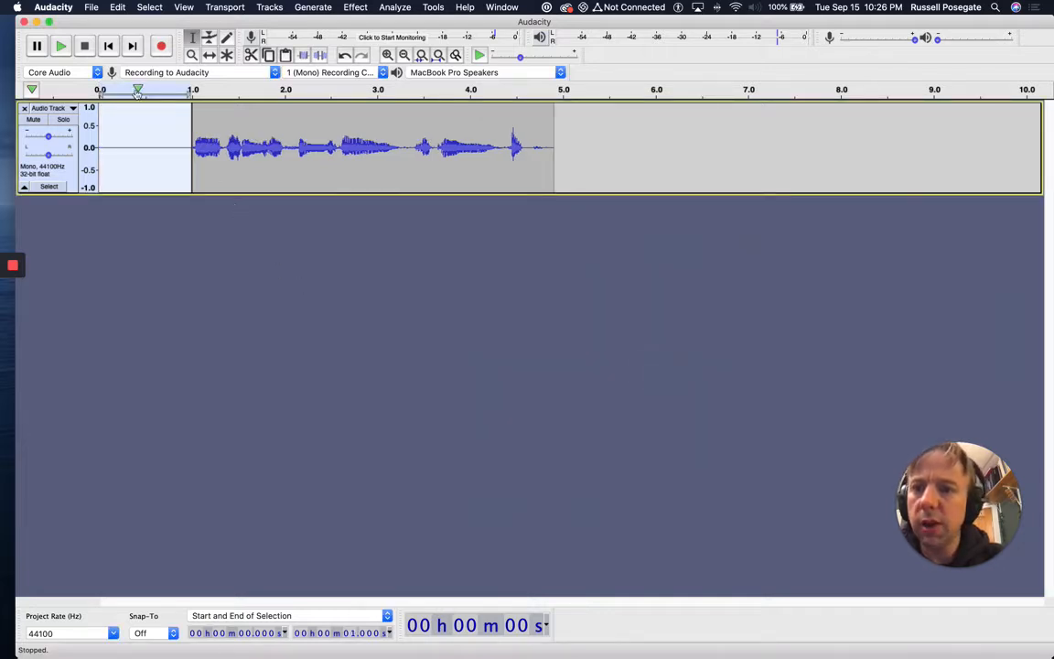
- Play the track from the start through the inserted silence, then stop playback partway through the speech
{"action": "left_click", "coordinate": [108, 45]}
{"action": "left_click", "coordinate": [60, 45]}
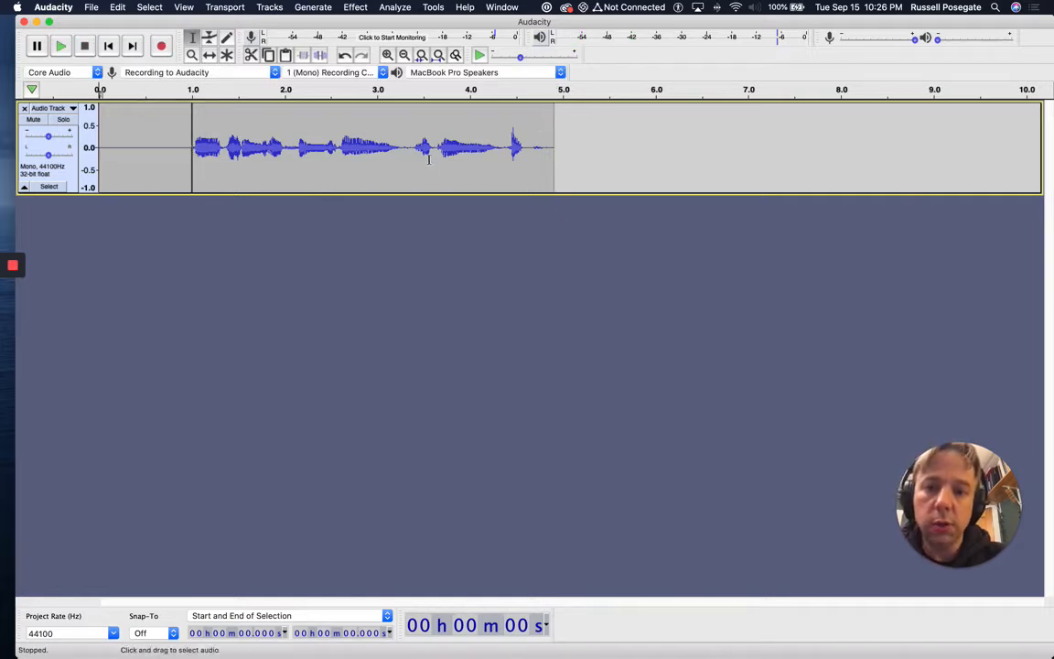
{"action": "left_click", "coordinate": [60, 52]}
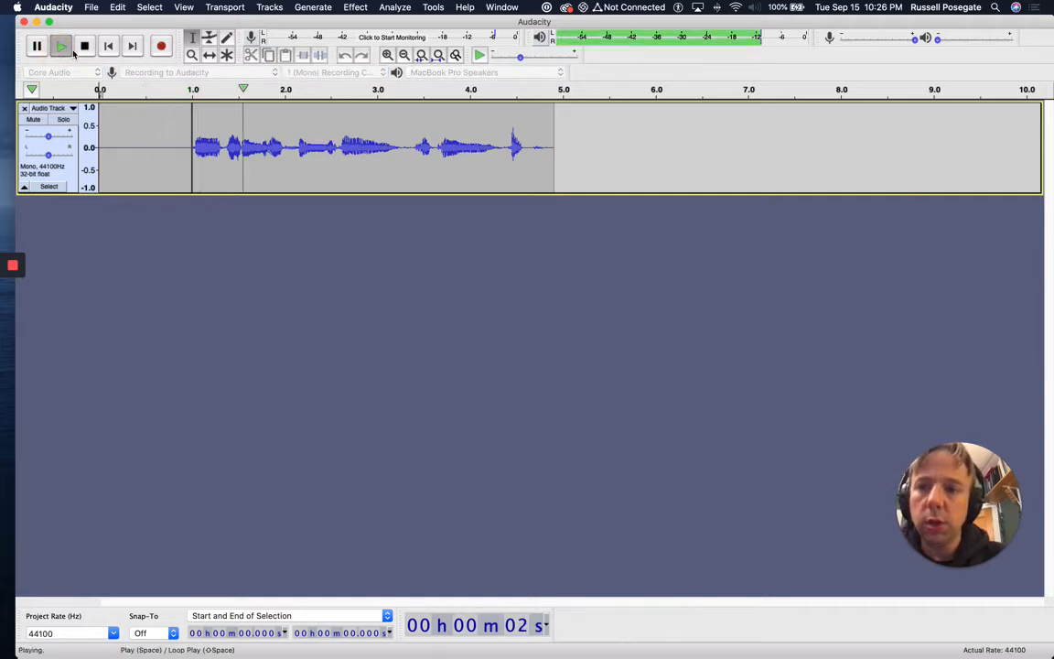
{"action": "key", "text": "space"}
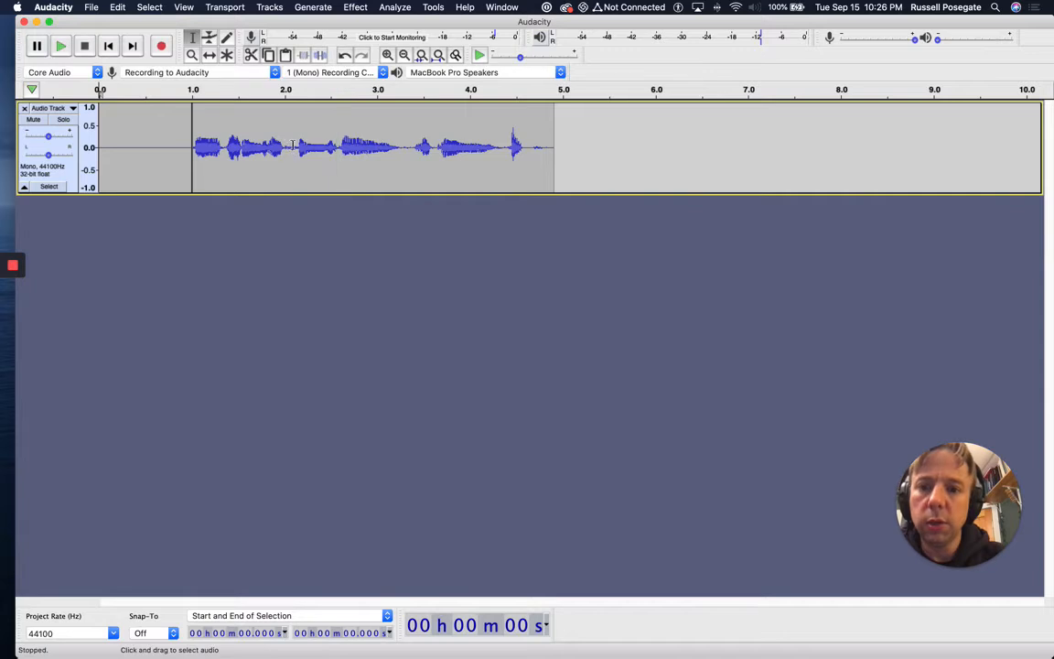
- Select the word from about 2.13 s to 2.60 s and preview White noise for it in the Noise generator
{"action": "left_click_drag", "start_coordinate": [298, 148], "coordinate": [341, 149]}
{"action": "left_click", "coordinate": [309, 8]}
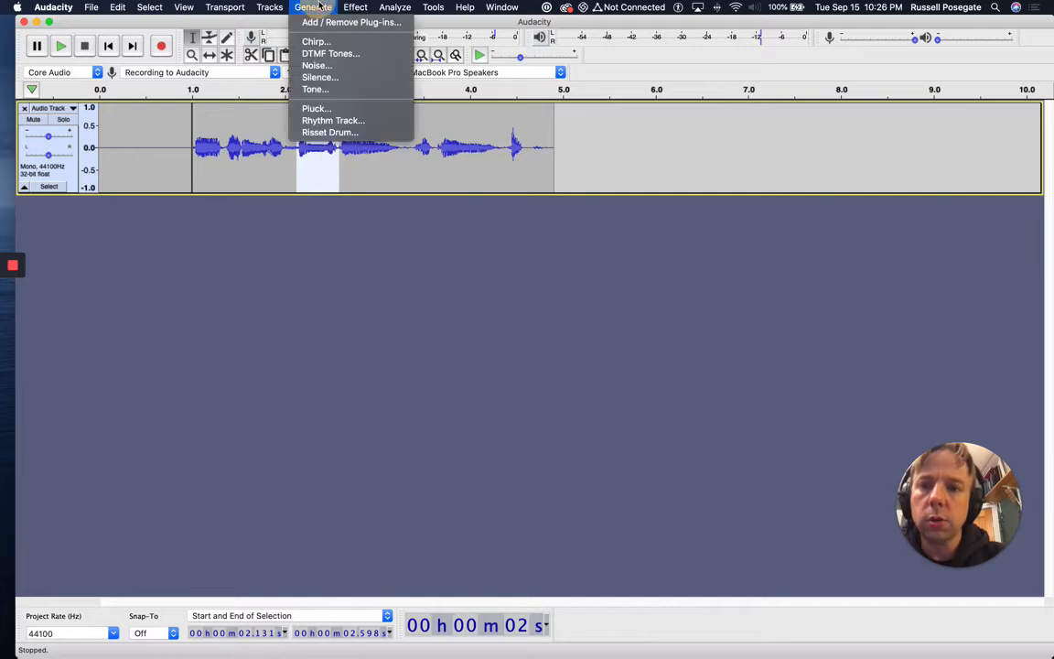
{"action": "left_click", "coordinate": [322, 65]}
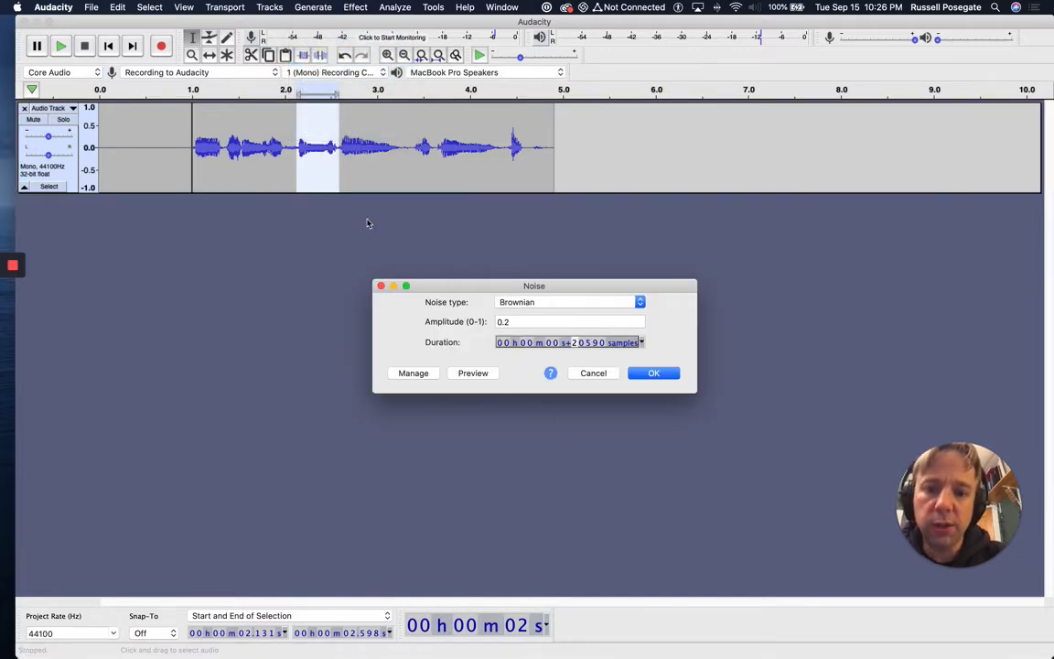
{"action": "left_click", "coordinate": [585, 301]}
{"action": "left_click", "coordinate": [578, 287]}
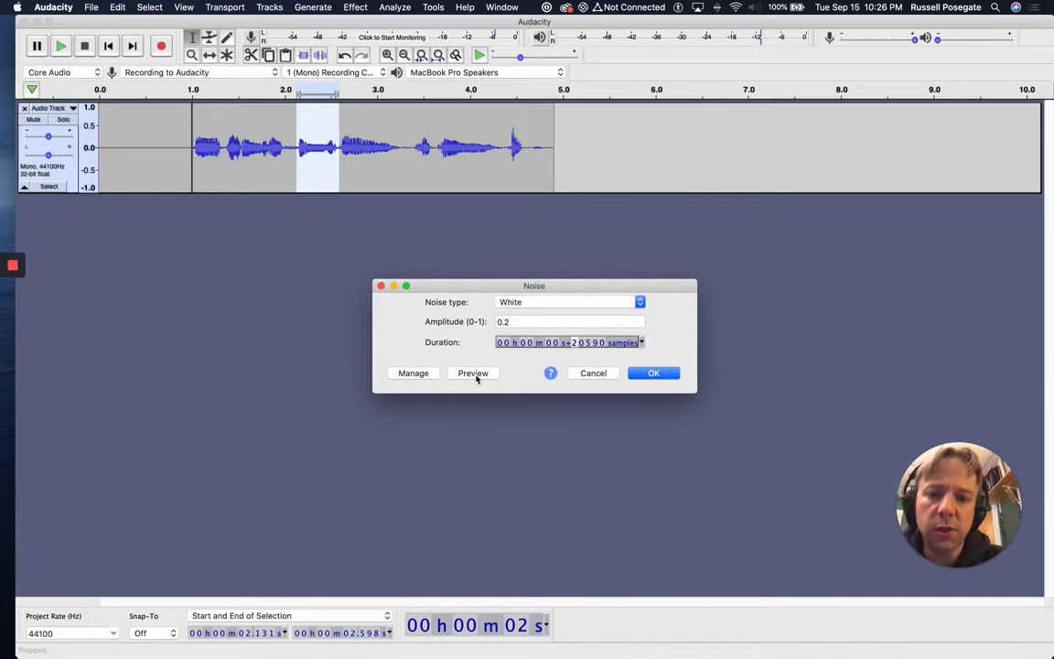
{"action": "left_click", "coordinate": [475, 374]}
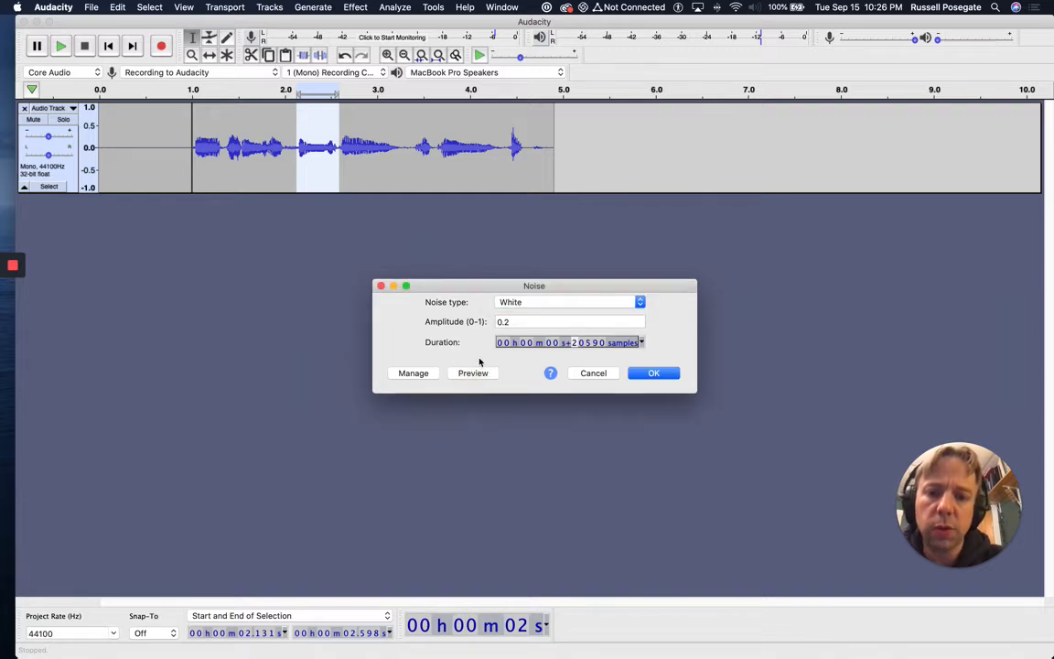
- Switch the noise type to Pink and preview it
{"action": "left_click", "coordinate": [520, 310]}
{"action": "left_click", "coordinate": [517, 315]}
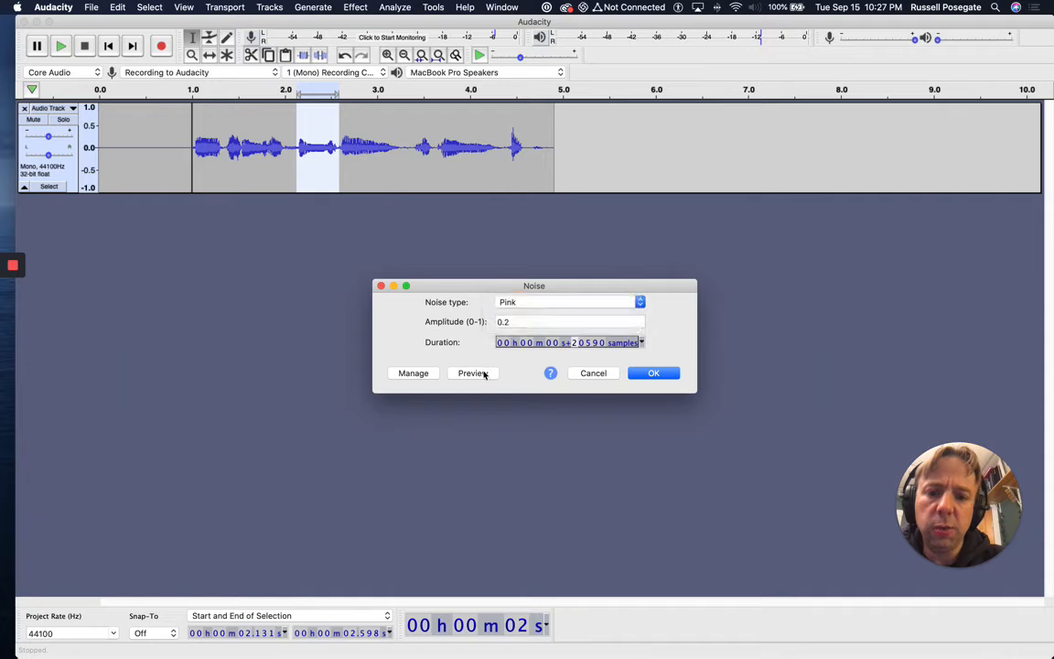
{"action": "left_click", "coordinate": [475, 372]}
{"action": "left_click", "coordinate": [549, 302]}
{"action": "left_click", "coordinate": [521, 302]}
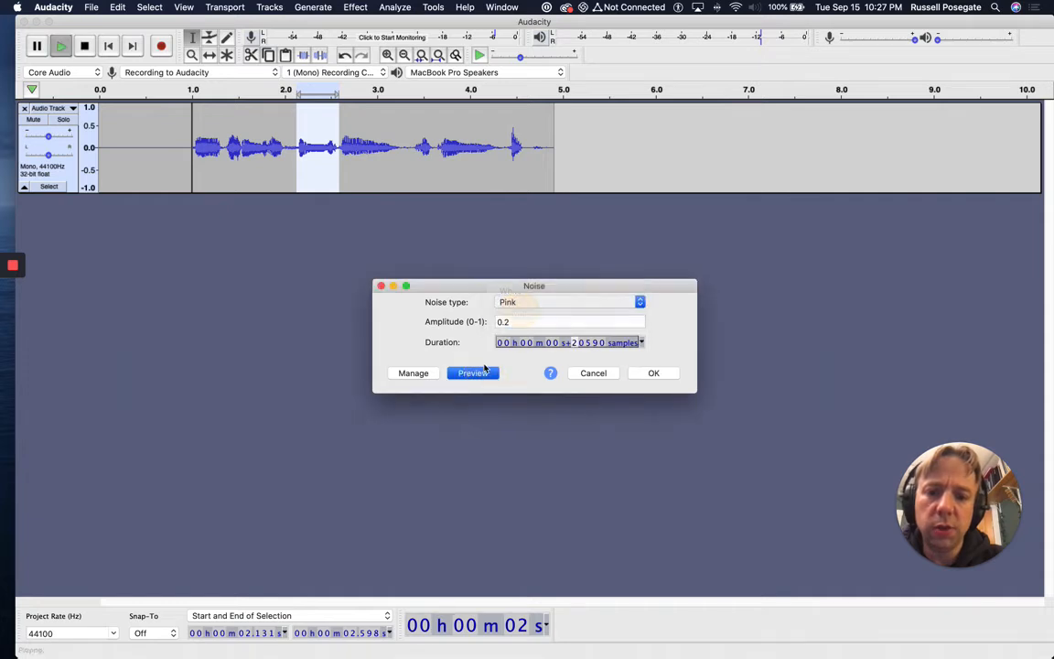
{"action": "left_click", "coordinate": [485, 373]}
- Replace the selected word with Brownian noise at amplitude 0.2, then play the track from about 0.92 s
{"action": "left_click", "coordinate": [516, 303]}
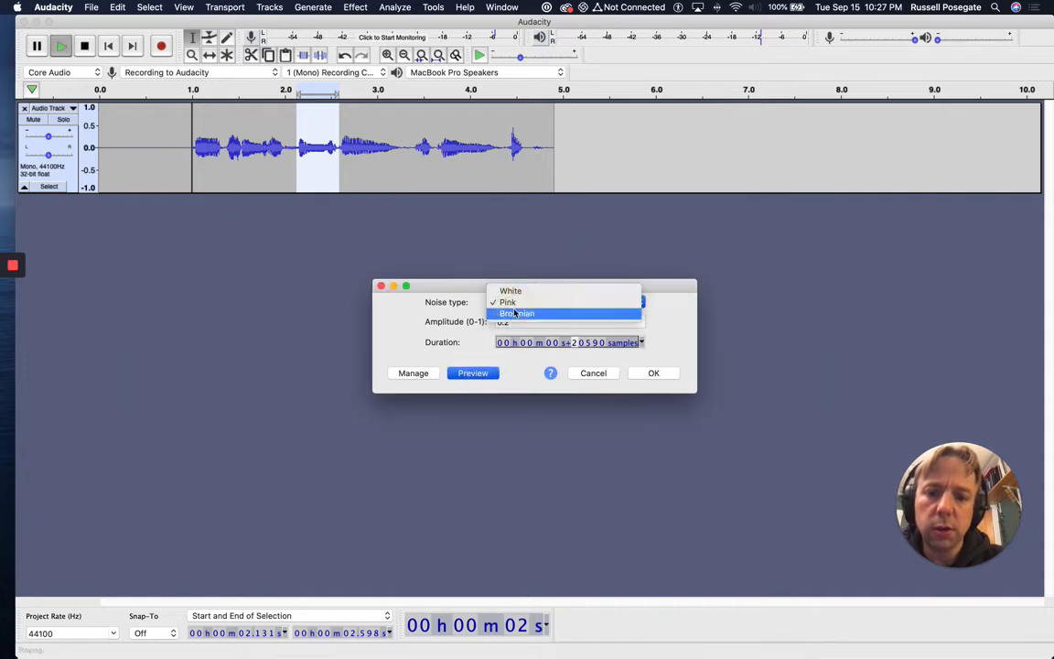
{"action": "left_click", "coordinate": [516, 314]}
{"action": "left_click", "coordinate": [484, 373]}
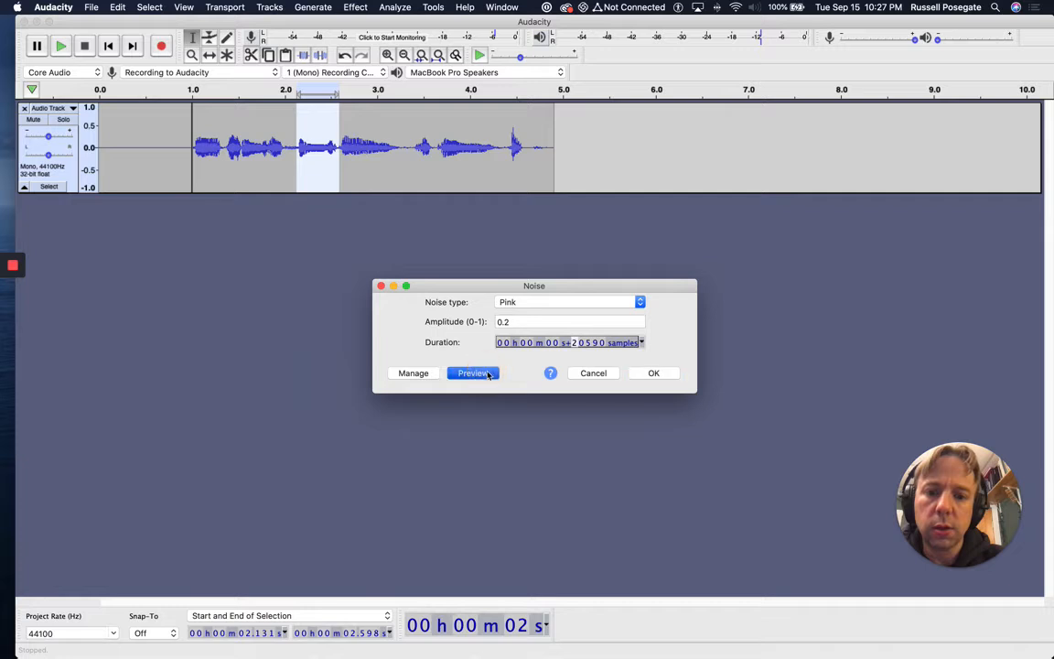
{"action": "left_click", "coordinate": [518, 302]}
{"action": "left_click", "coordinate": [518, 314]}
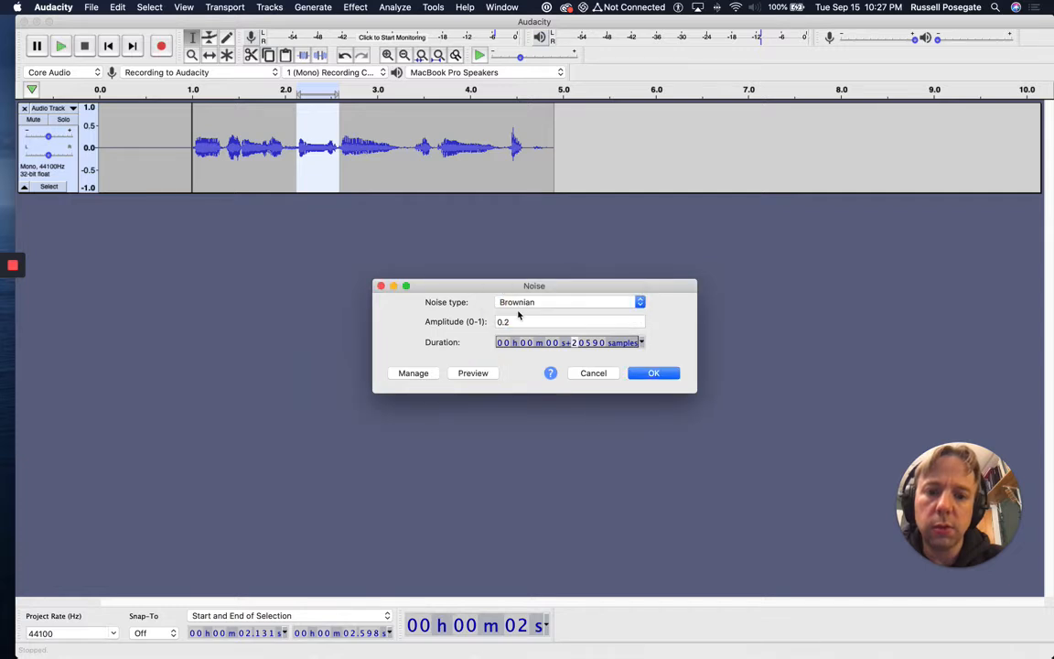
{"action": "left_click", "coordinate": [482, 368]}
{"action": "left_click", "coordinate": [640, 371]}
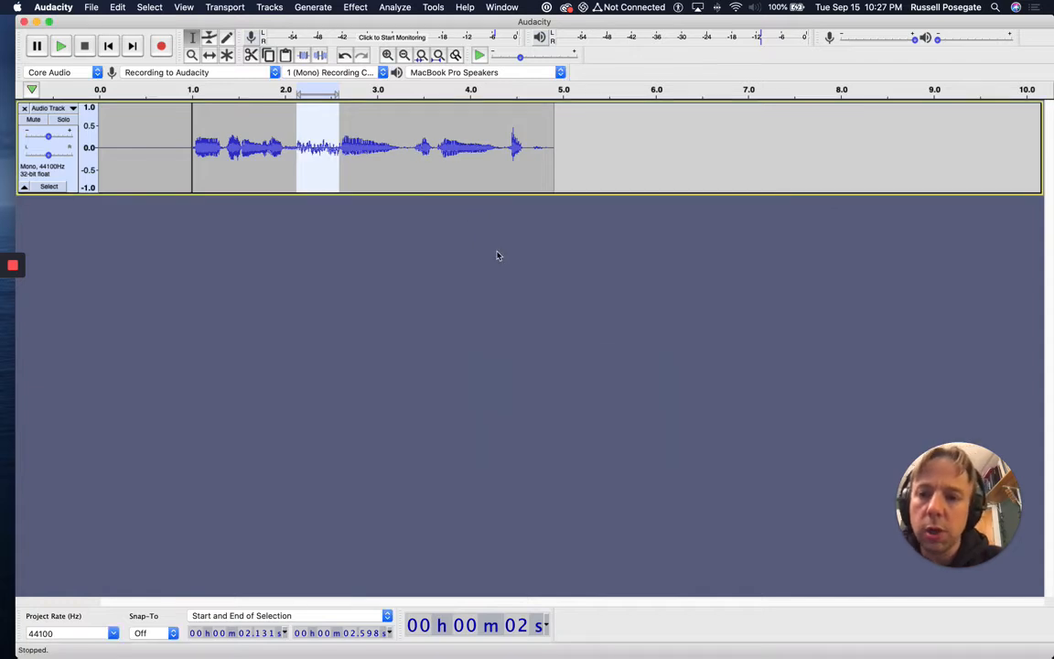
{"action": "left_click", "coordinate": [184, 127]}
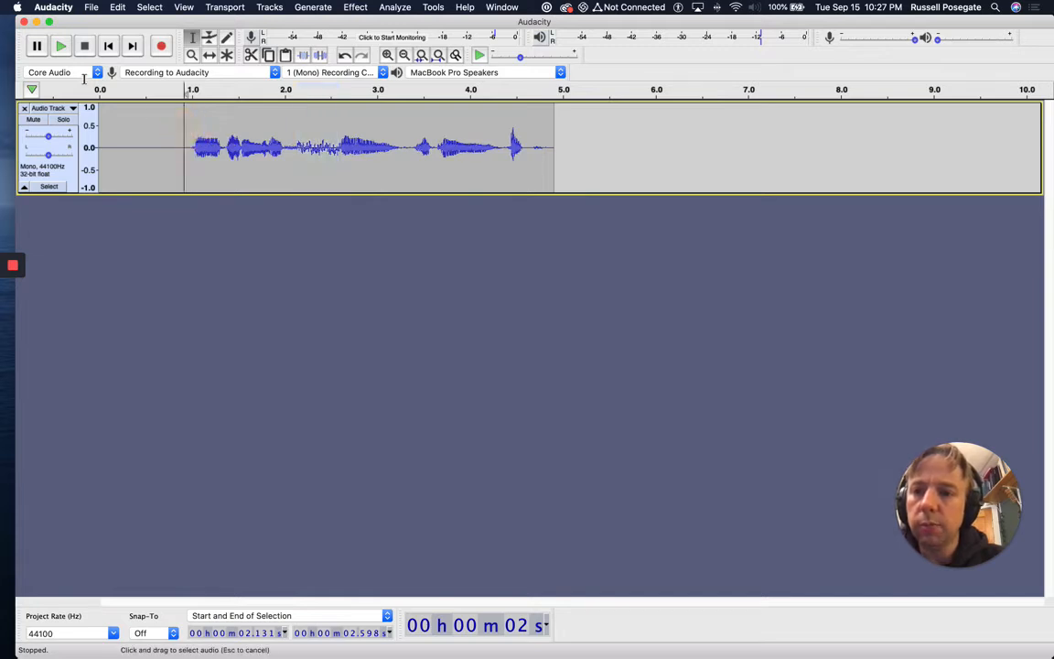
{"action": "key", "text": "space"}
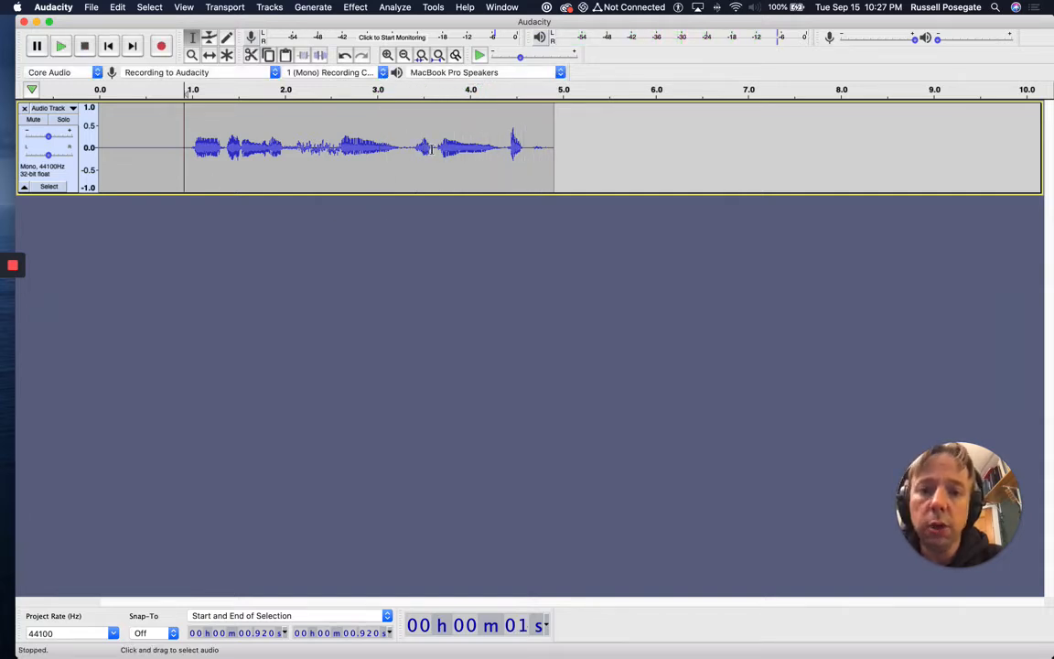
- Audition the speech from about 3.63 s to 4.04 s, then select and play about 3.36 s to 3.67 s
{"action": "left_click_drag", "start_coordinate": [436, 149], "coordinate": [472, 148]}
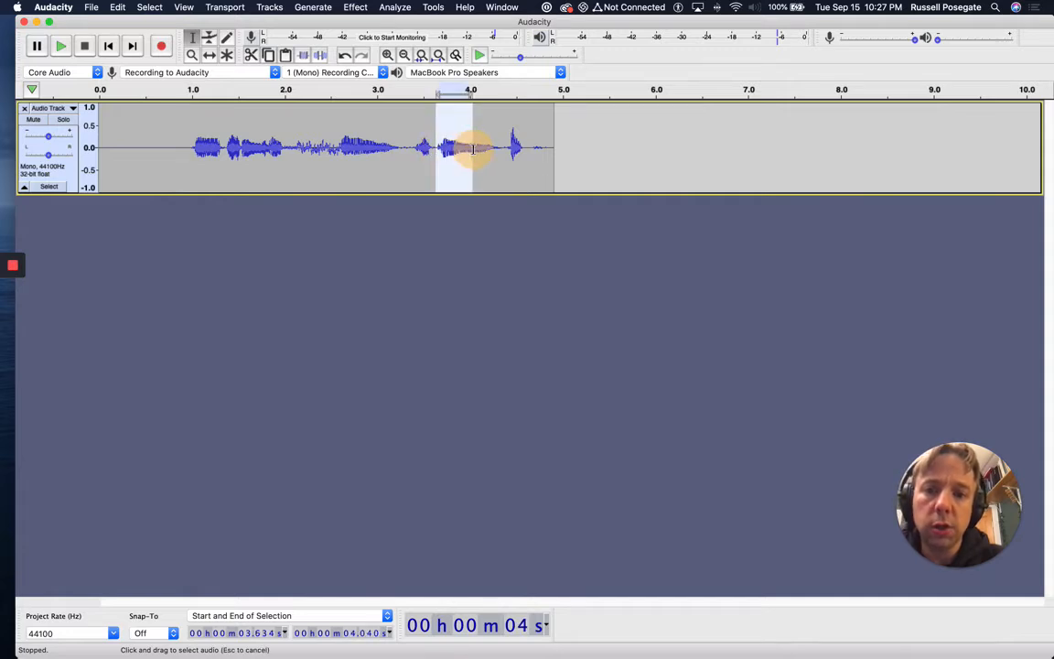
{"action": "left_click", "coordinate": [60, 46]}
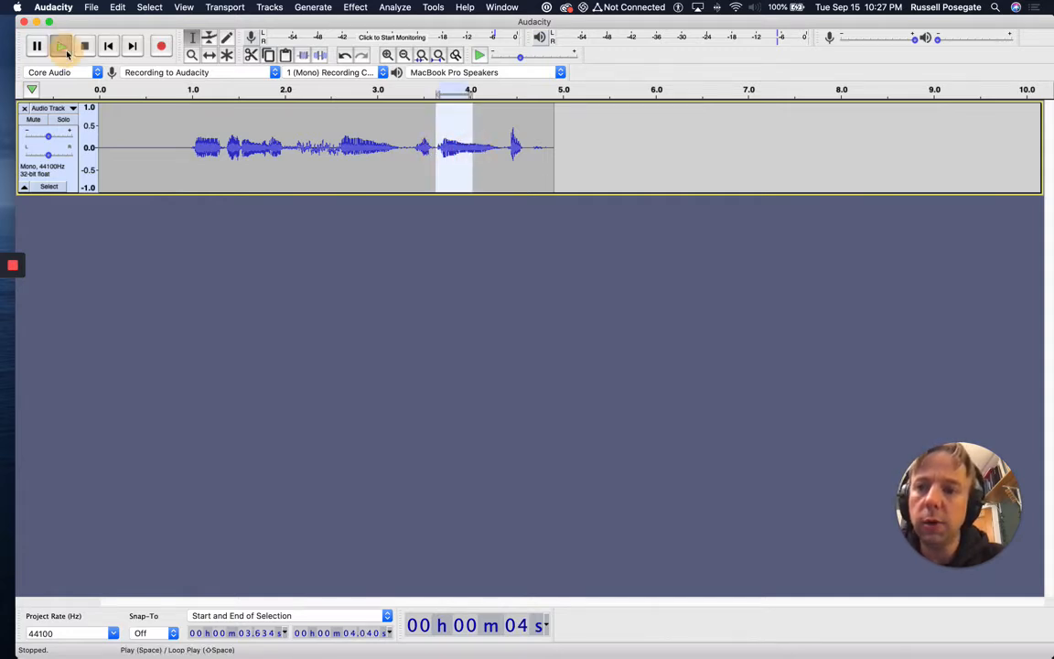
{"action": "left_click", "coordinate": [429, 154]}
{"action": "left_click_drag", "start_coordinate": [411, 151], "coordinate": [441, 150]}
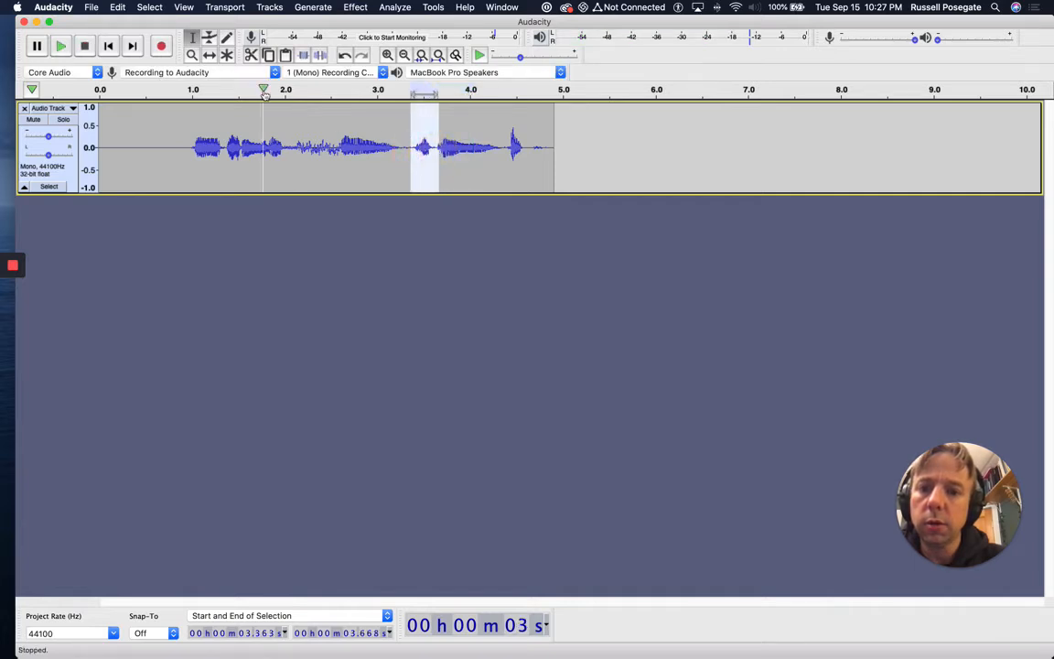
{"action": "left_click", "coordinate": [61, 46]}
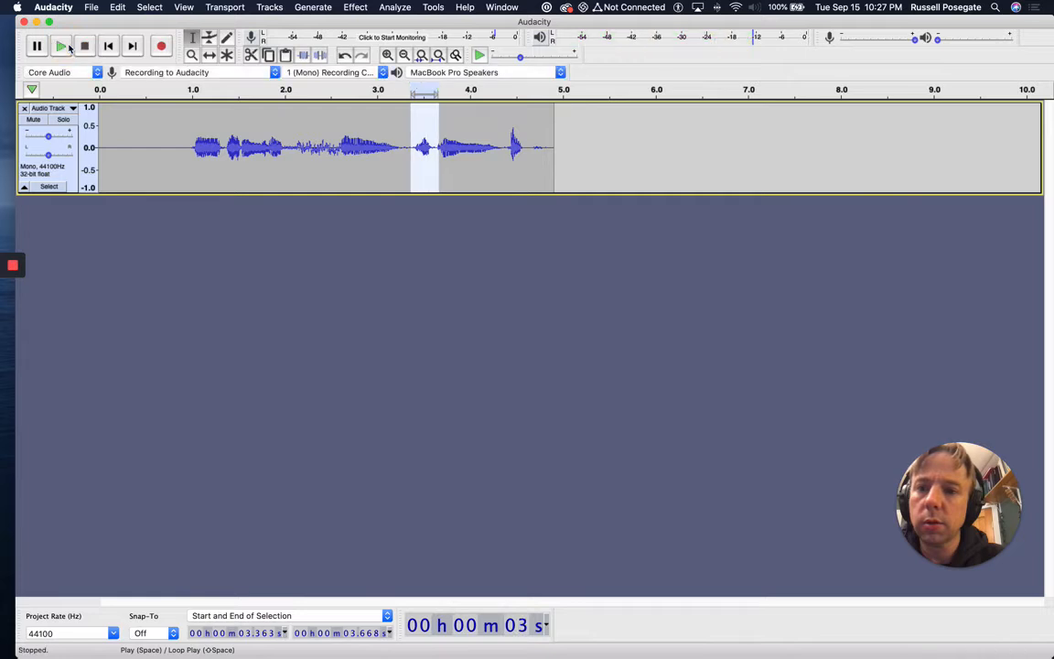
- Start the Tone generator for the selected word and preview a Sine waveform at 1000 Hz and amplitude 0.2
{"action": "left_click", "coordinate": [313, 7]}
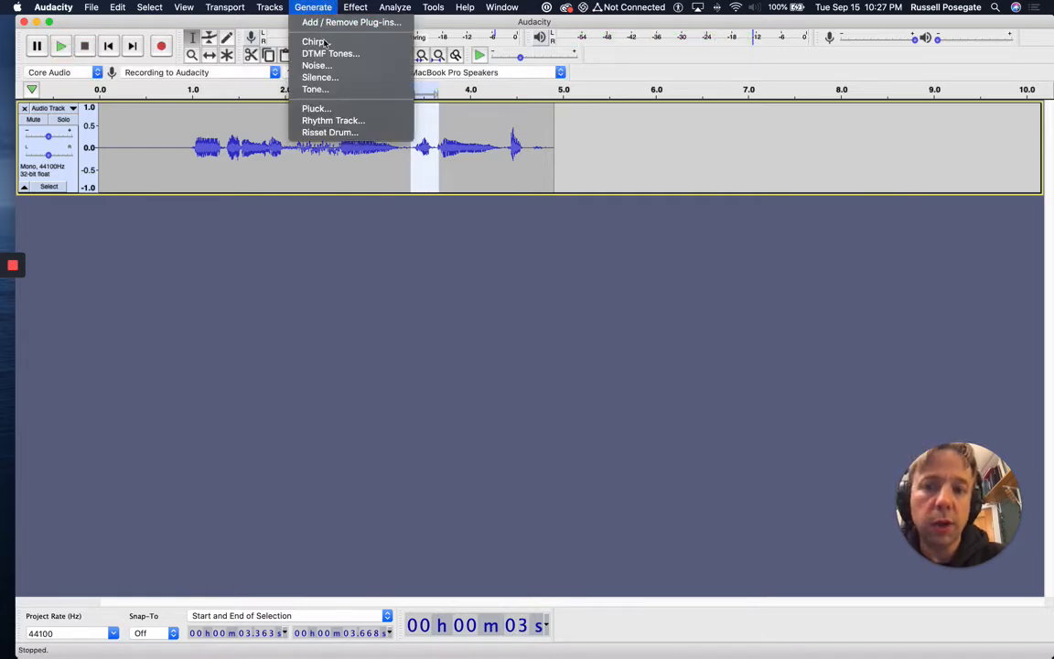
{"action": "left_click", "coordinate": [335, 91]}
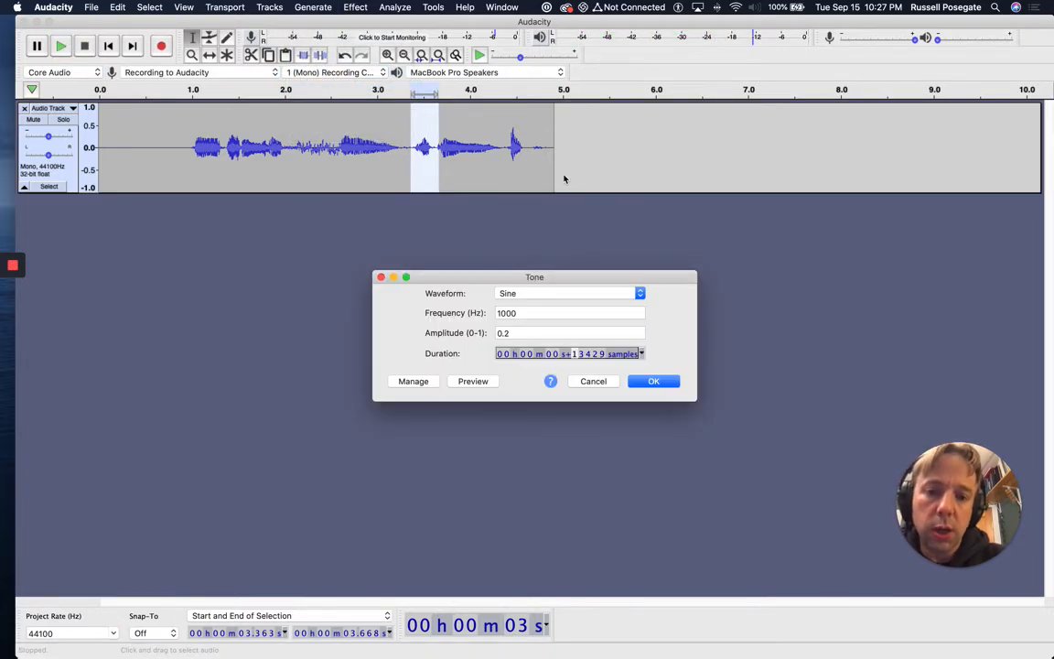
{"action": "left_click", "coordinate": [524, 295]}
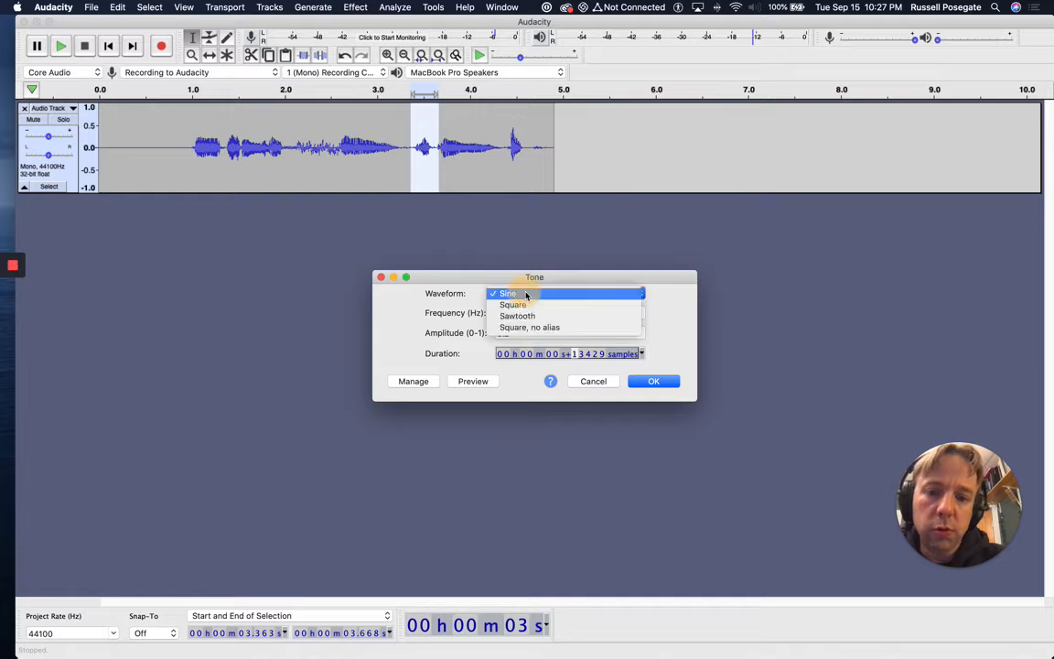
{"action": "left_click", "coordinate": [476, 379]}
{"action": "left_click", "coordinate": [479, 380]}
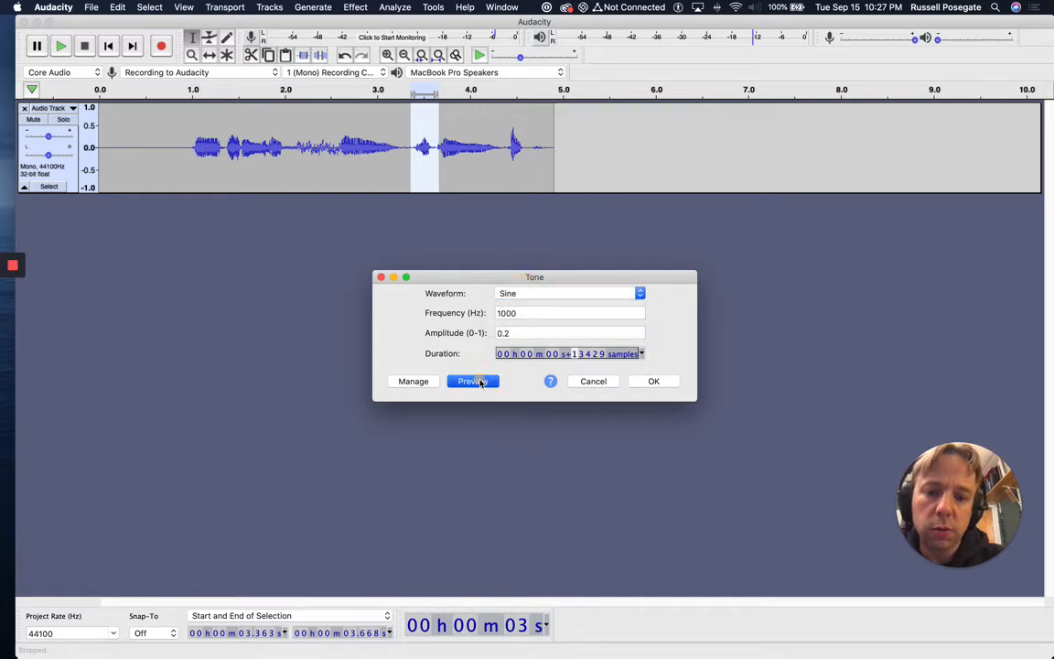
- Change the tone's waveform to Square and preview it
{"action": "left_click", "coordinate": [531, 298]}
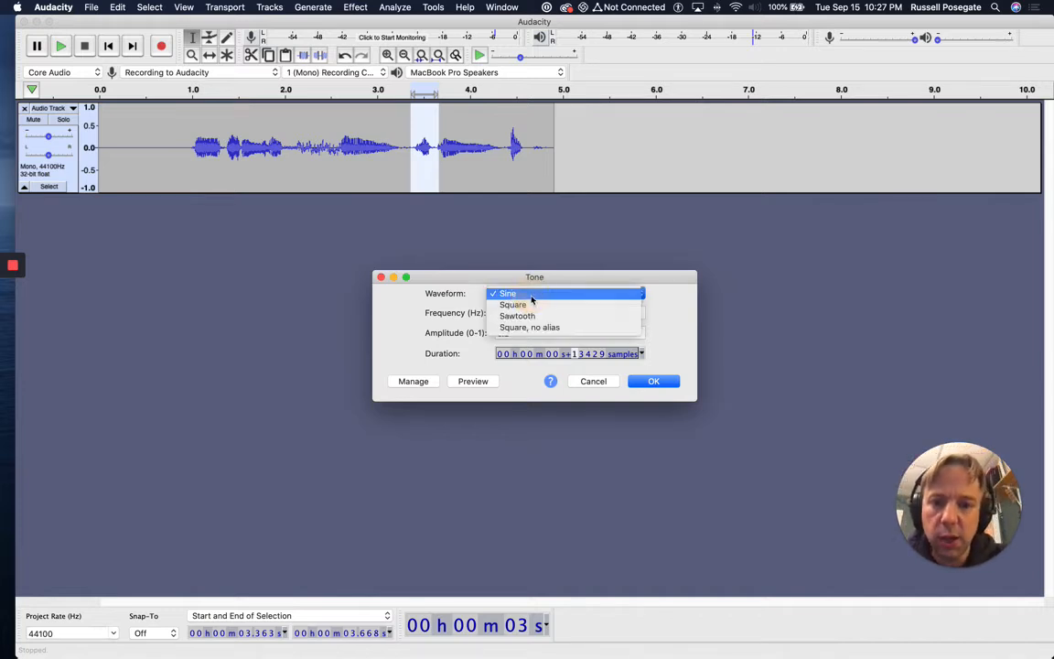
{"action": "left_click", "coordinate": [531, 304]}
{"action": "left_click", "coordinate": [480, 381]}
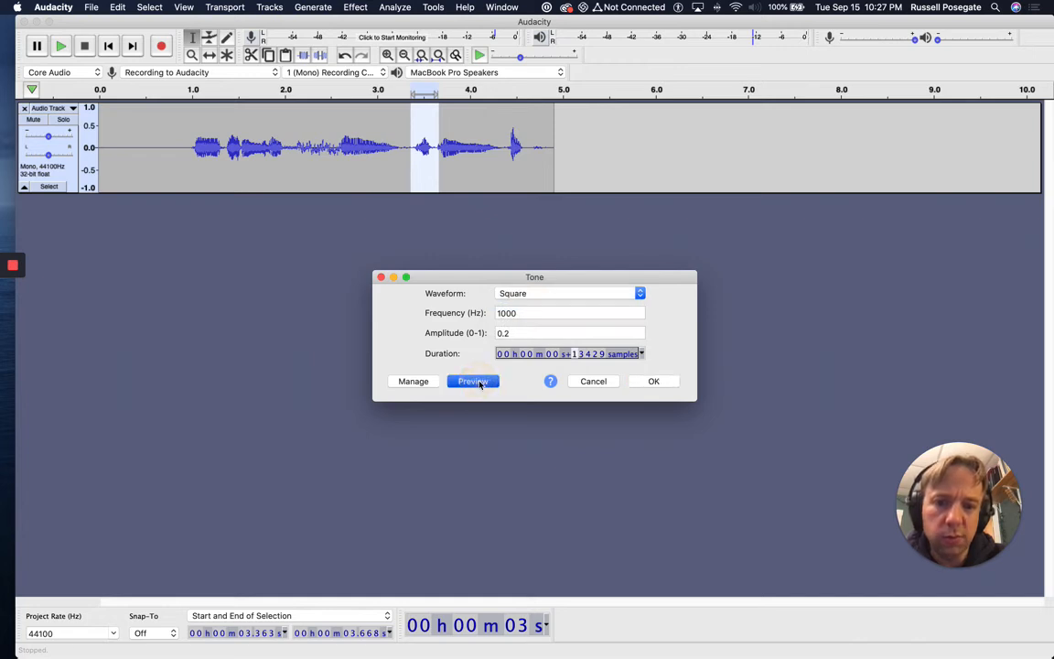
- Preview and generate a Sine tone at 1000 Hz and amplitude 0.15 over the selected word
{"action": "left_click", "coordinate": [532, 293]}
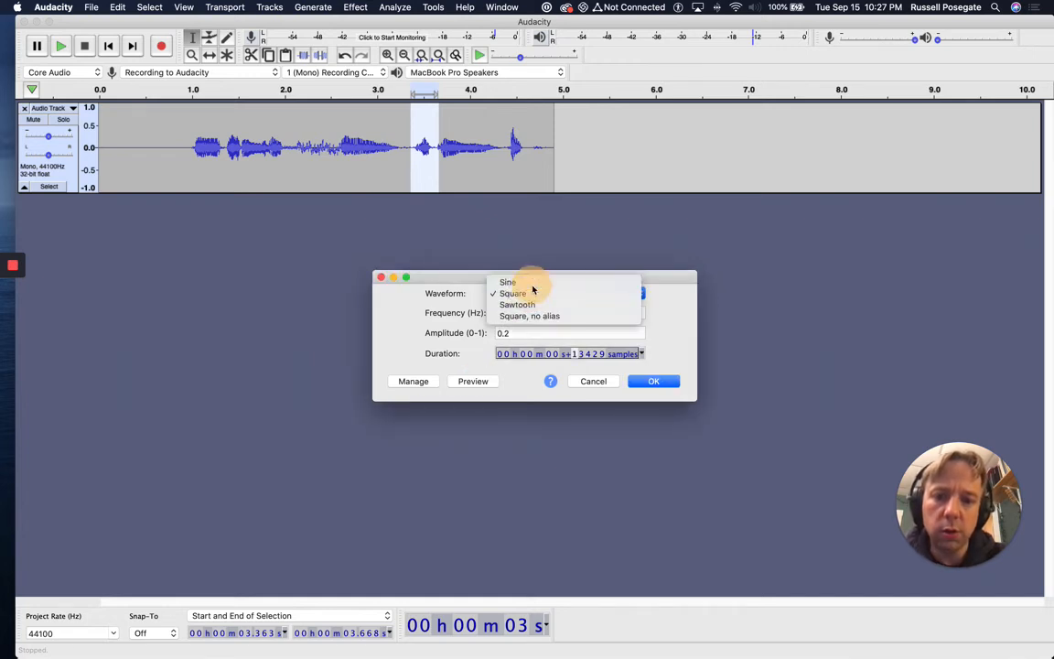
{"action": "left_click", "coordinate": [530, 281]}
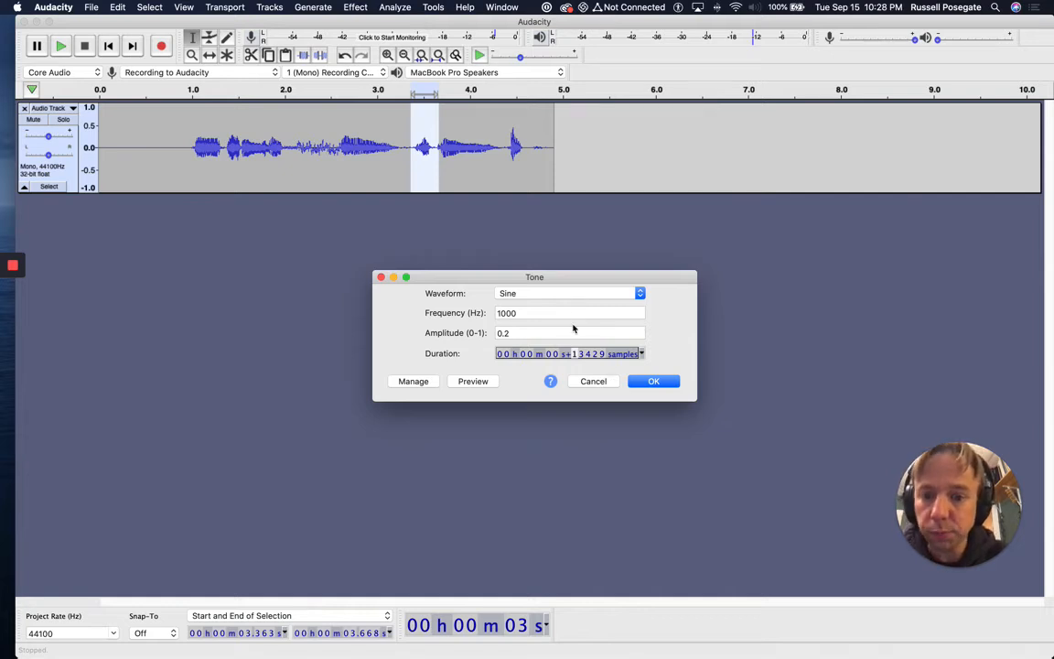
{"action": "left_click", "coordinate": [521, 333]}
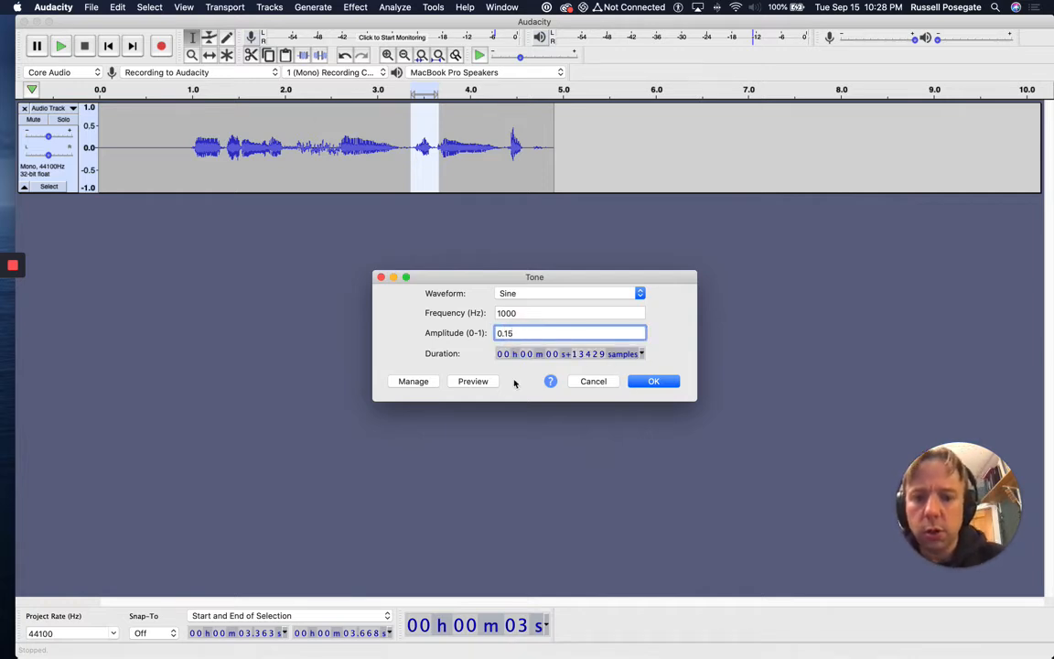
{"action": "left_click", "coordinate": [478, 381]}
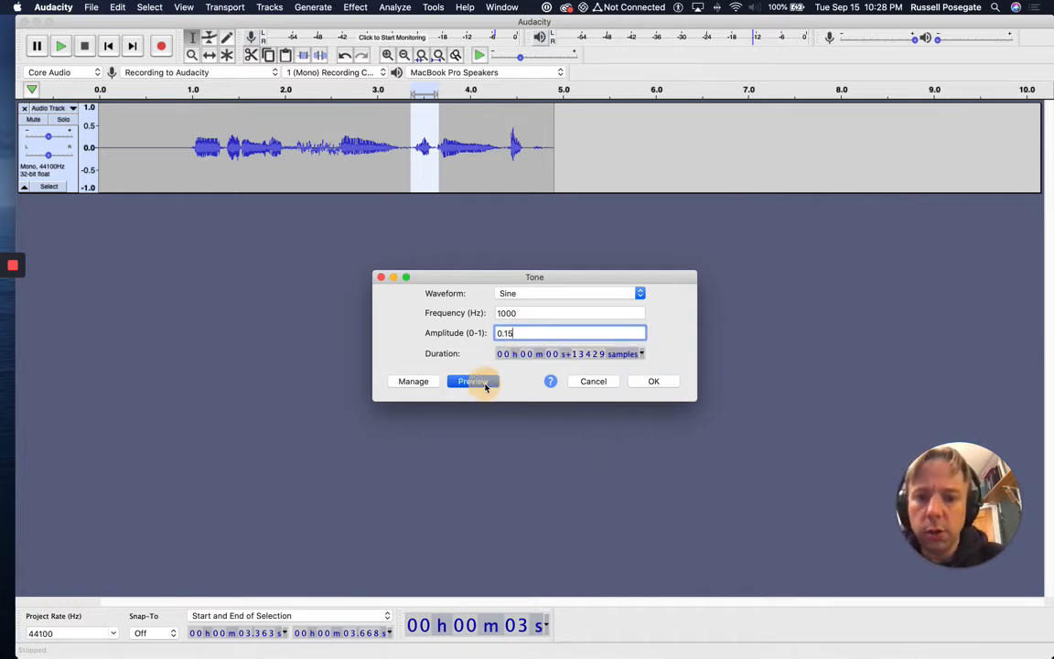
{"action": "left_click", "coordinate": [652, 381]}
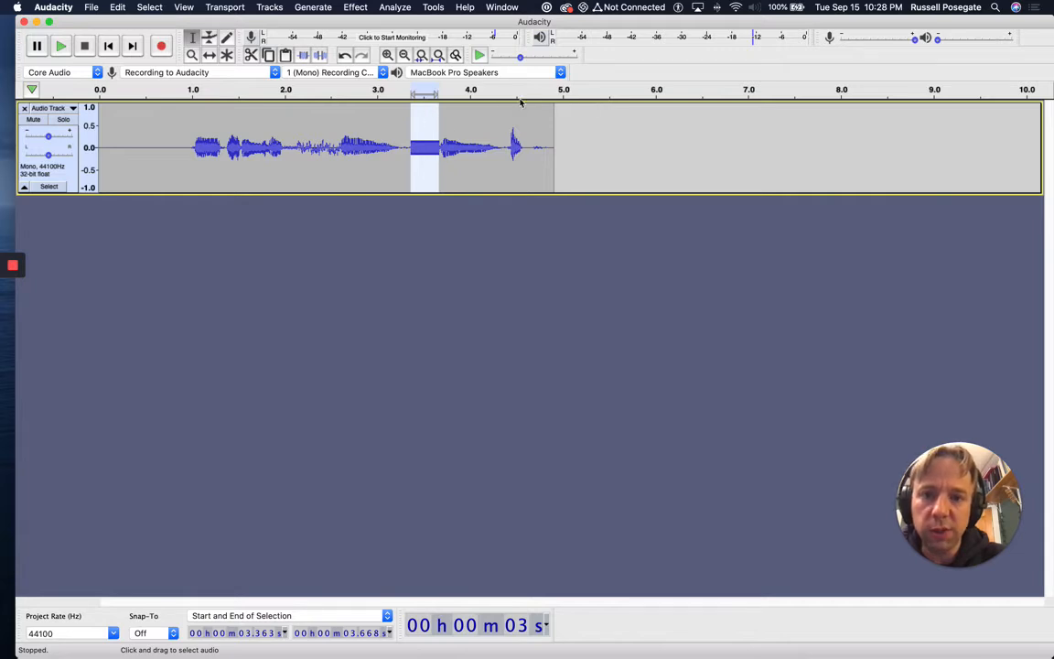
- Zoom in on the generated tone around 3.55 s to examine the shape of its wave cycles
{"action": "left_click", "coordinate": [388, 56]}
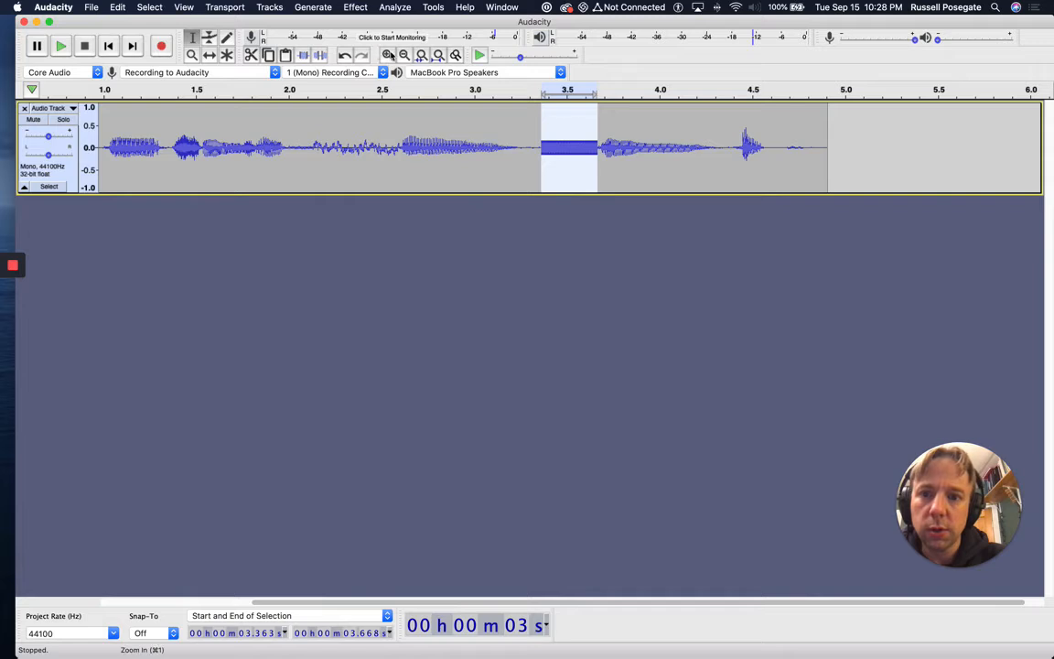
{"action": "left_click", "coordinate": [191, 55]}
{"action": "left_click", "coordinate": [571, 146]}
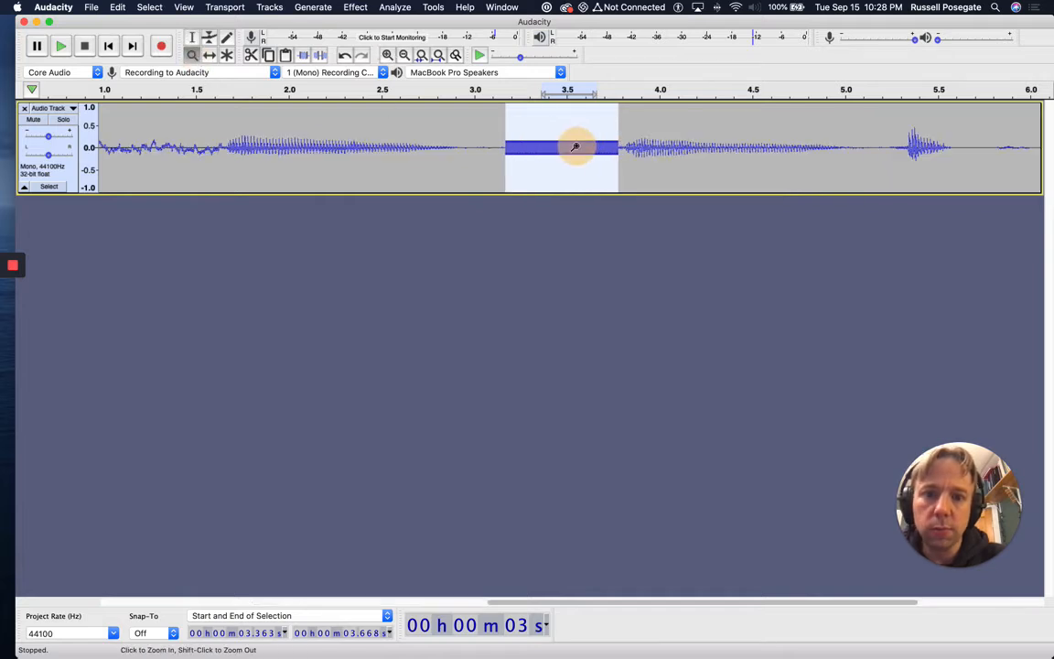
{"action": "left_click", "coordinate": [576, 146]}
{"action": "left_click", "coordinate": [575, 147]}
{"action": "left_click", "coordinate": [576, 146]}
{"action": "left_click", "coordinate": [575, 146]}
{"action": "left_click", "coordinate": [575, 147]}
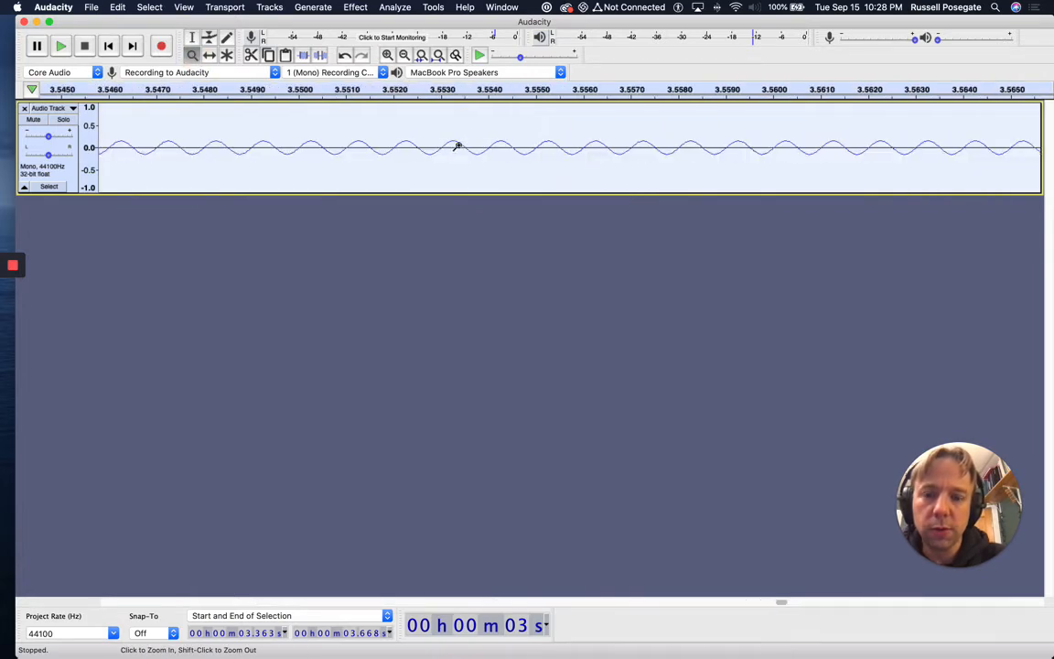
- Fit the whole recording in view and play it from the start
{"action": "left_click", "coordinate": [432, 57]}
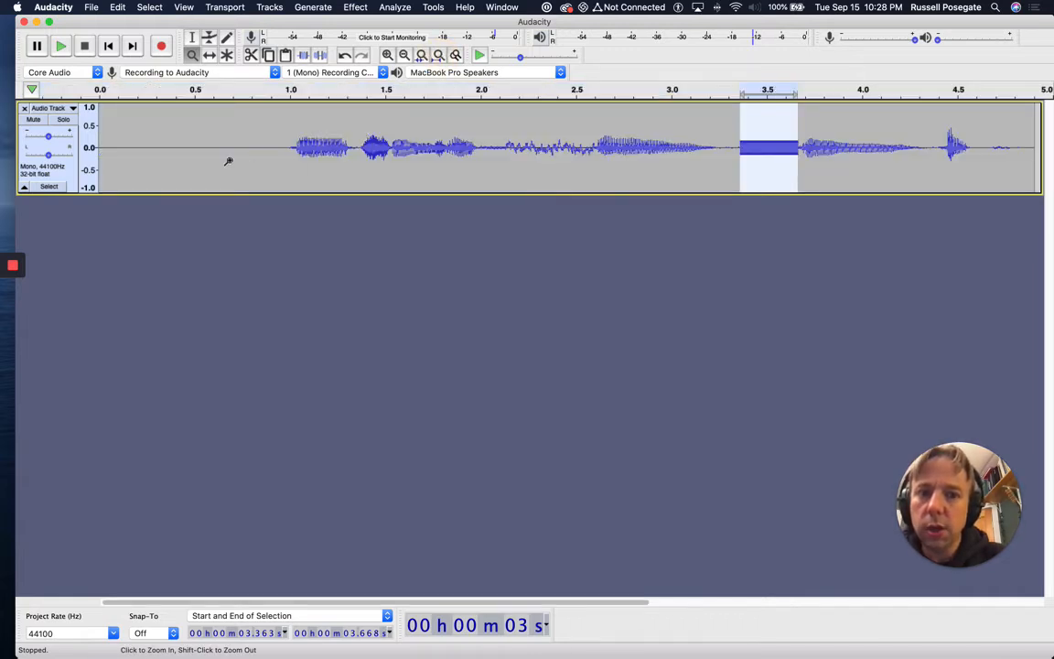
{"action": "left_click", "coordinate": [108, 46]}
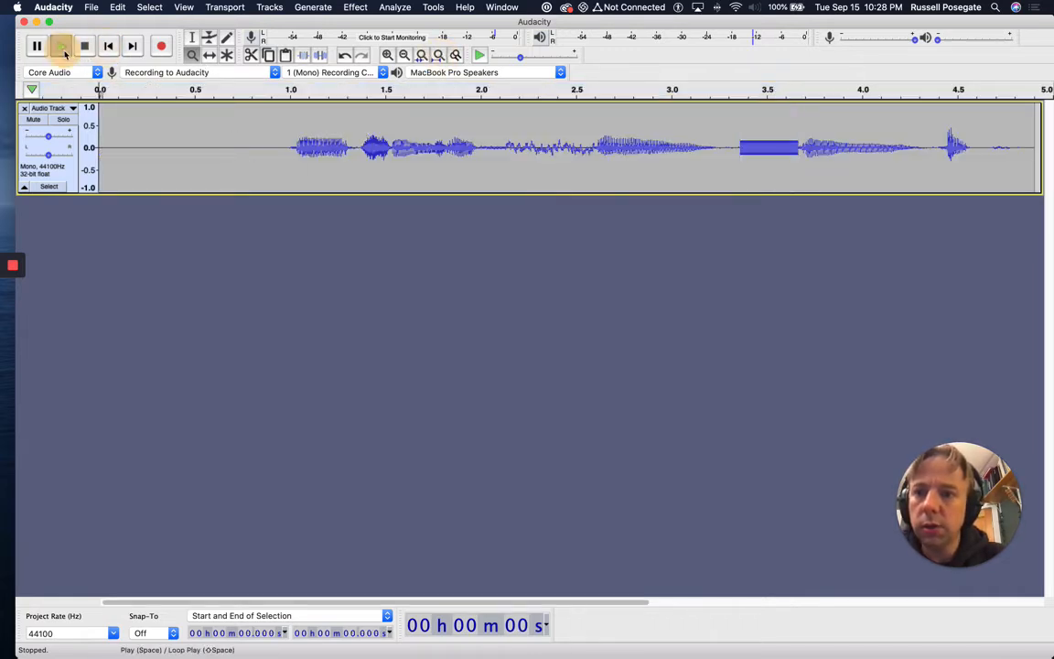
{"action": "left_click", "coordinate": [64, 52]}
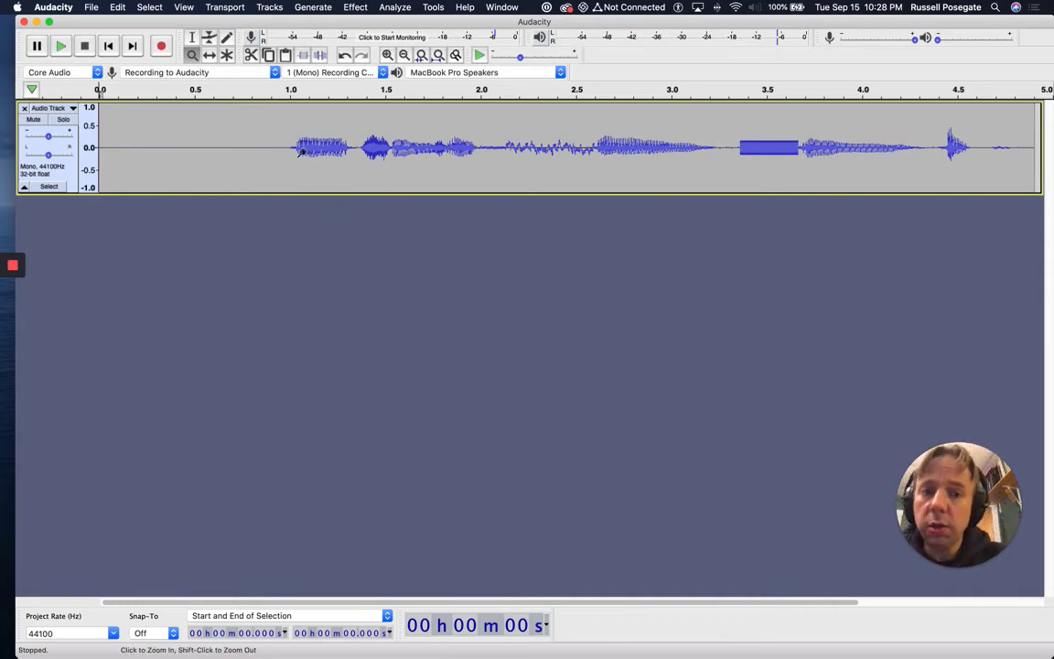
- Add a new empty mono track below the recording
{"action": "left_click", "coordinate": [193, 37]}
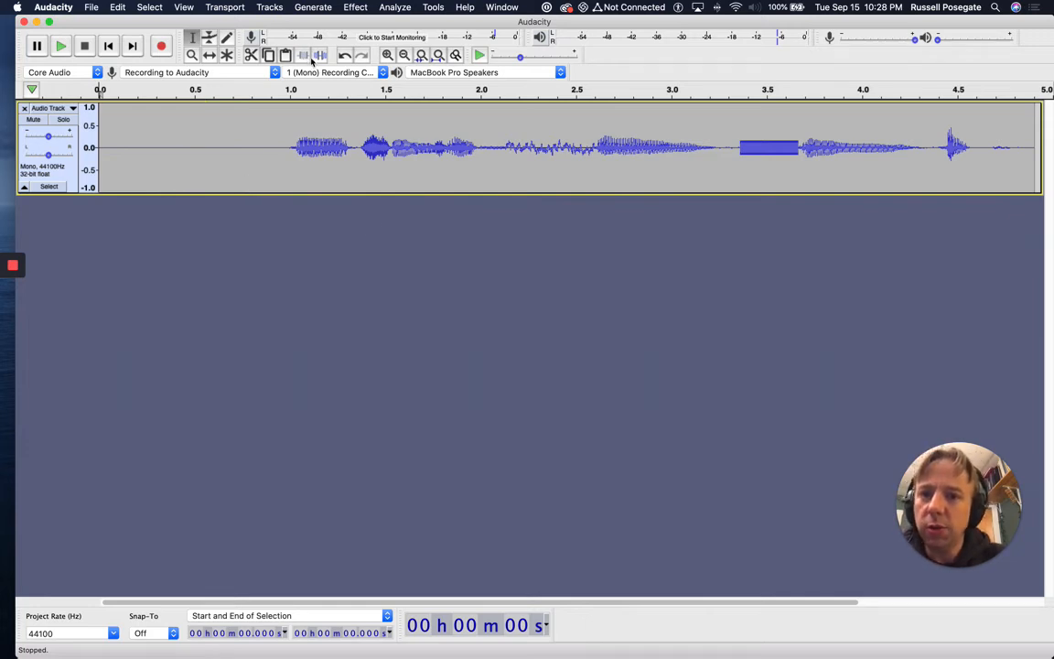
{"action": "left_click", "coordinate": [265, 8]}
{"action": "mouse_move", "coordinate": [293, 16]}
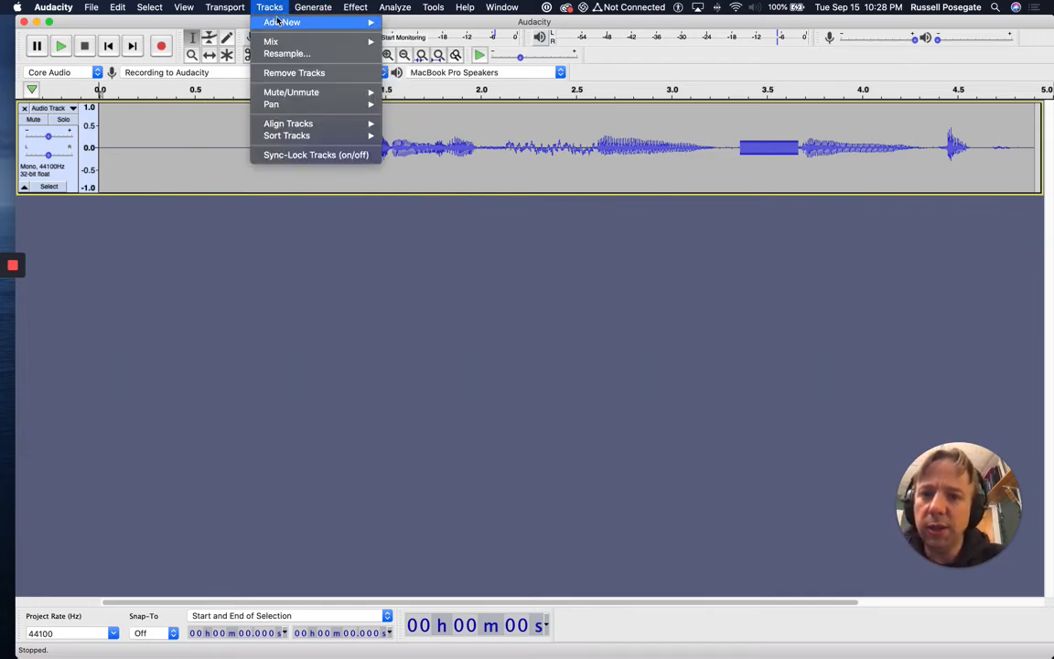
{"action": "left_click", "coordinate": [323, 161]}
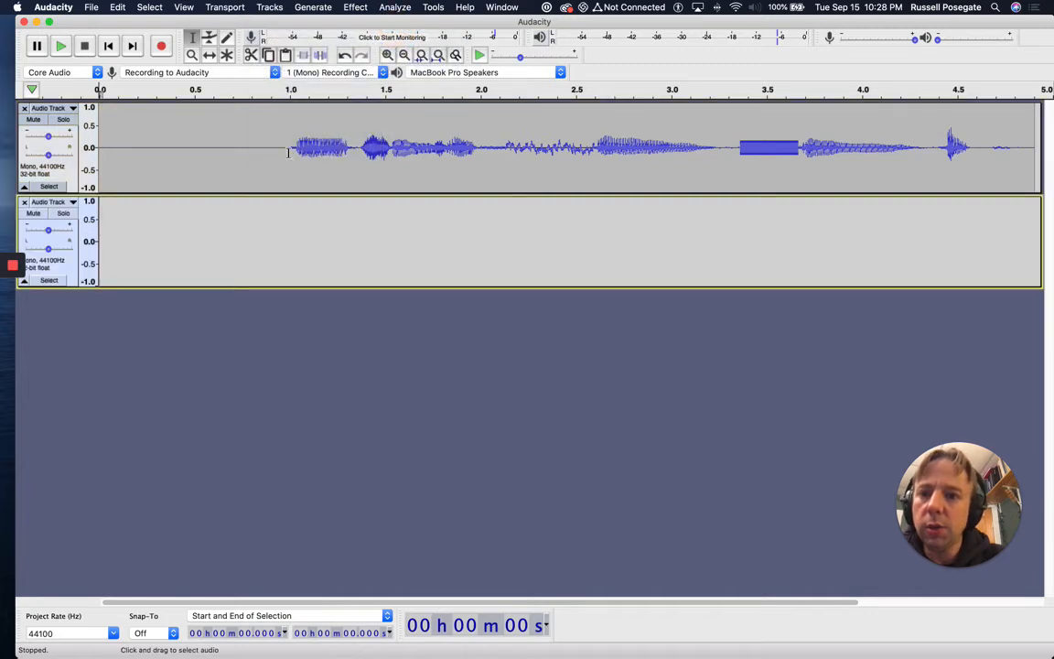
- Split Cut the first word, from about 0.97 s to 1.34 s, out of the first track
{"action": "left_click_drag", "start_coordinate": [284, 149], "coordinate": [355, 149]}
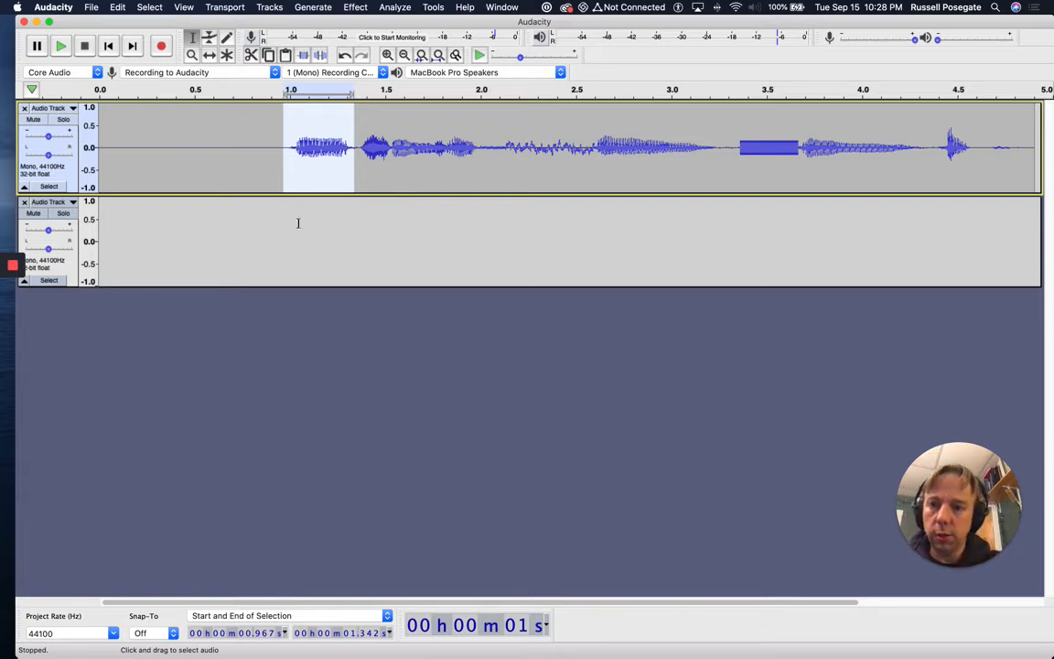
{"action": "left_click", "coordinate": [117, 7]}
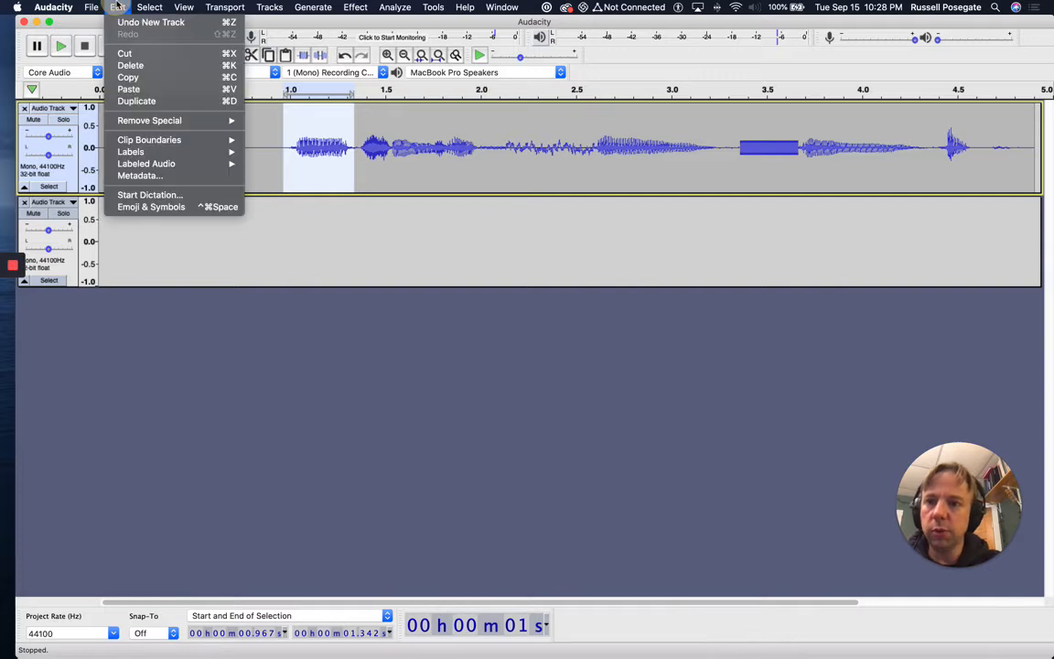
{"action": "mouse_move", "coordinate": [174, 120]}
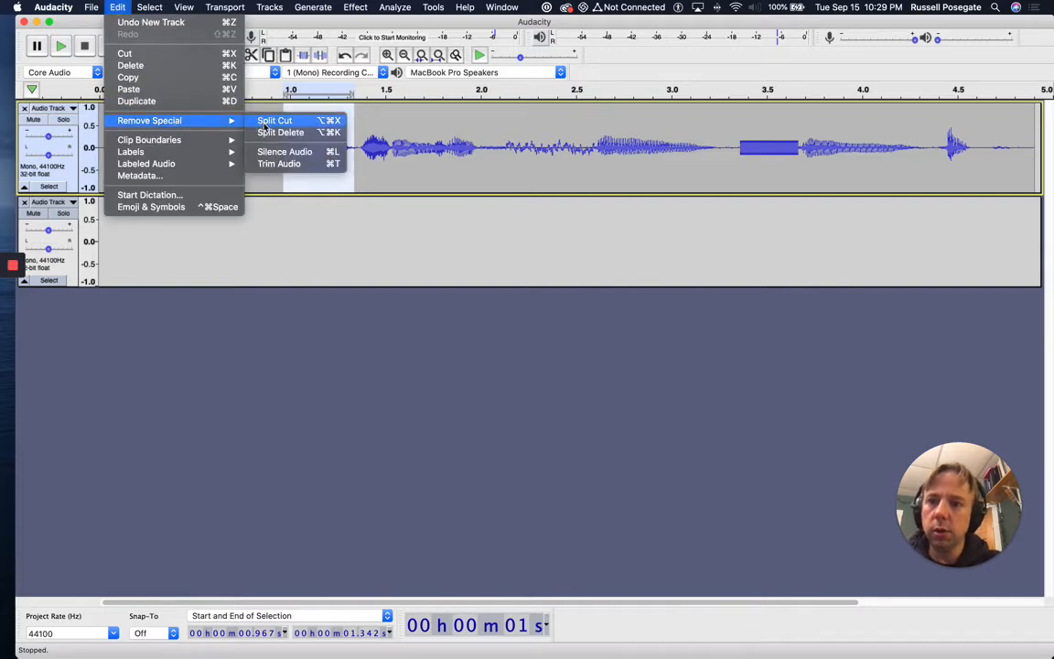
{"action": "left_click", "coordinate": [267, 123]}
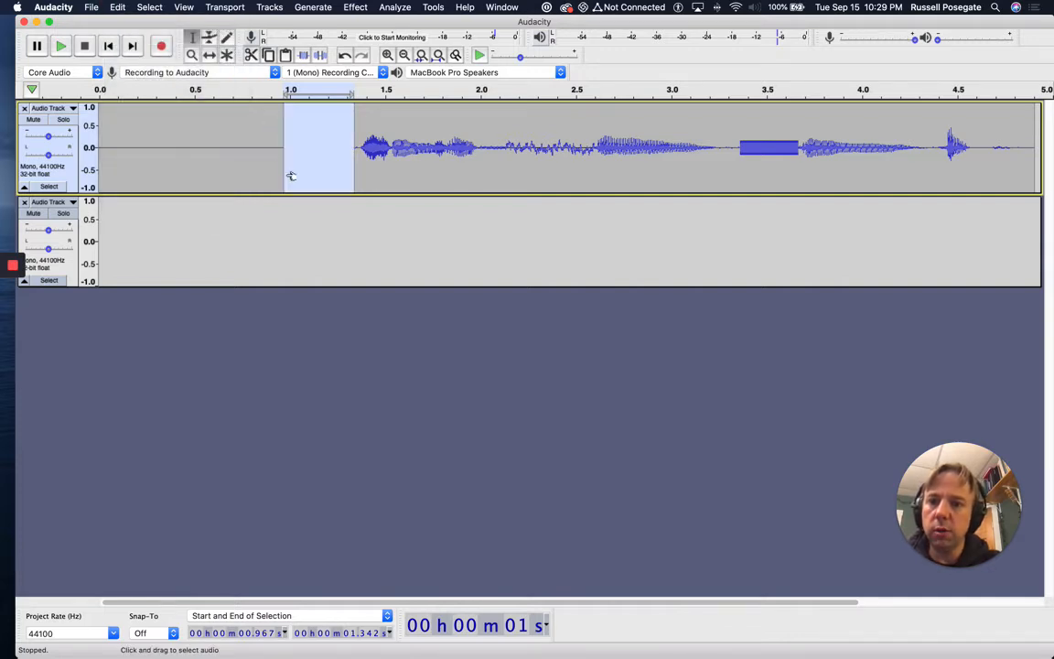
- Paste the cut word into the second track at about 0.97 s, aligned with the start of the gap above
{"action": "left_click", "coordinate": [329, 147]}
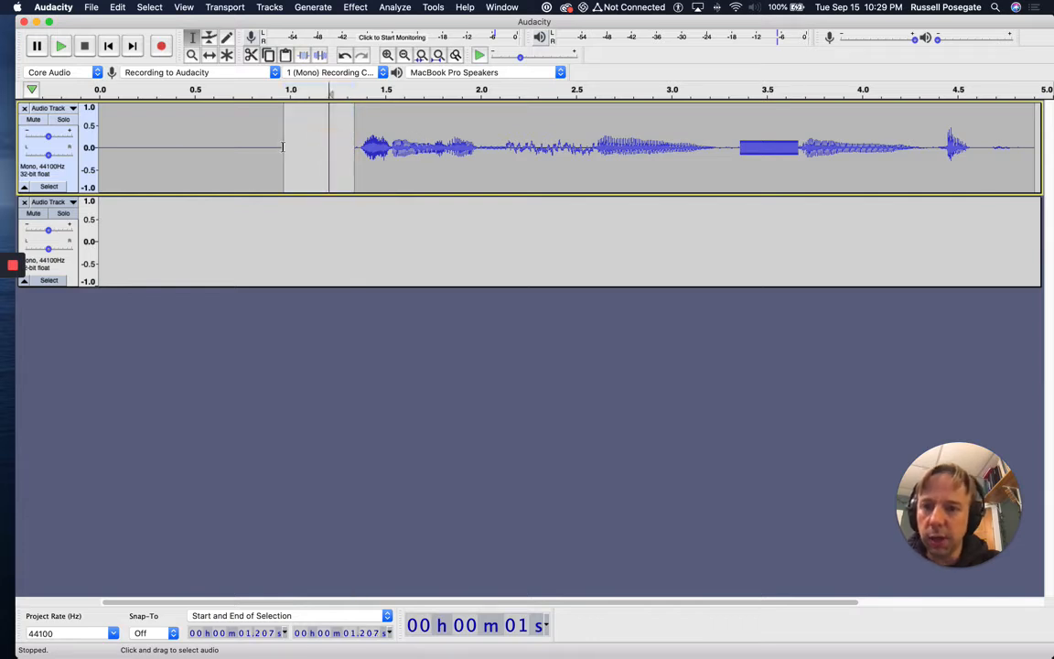
{"action": "left_click", "coordinate": [280, 211]}
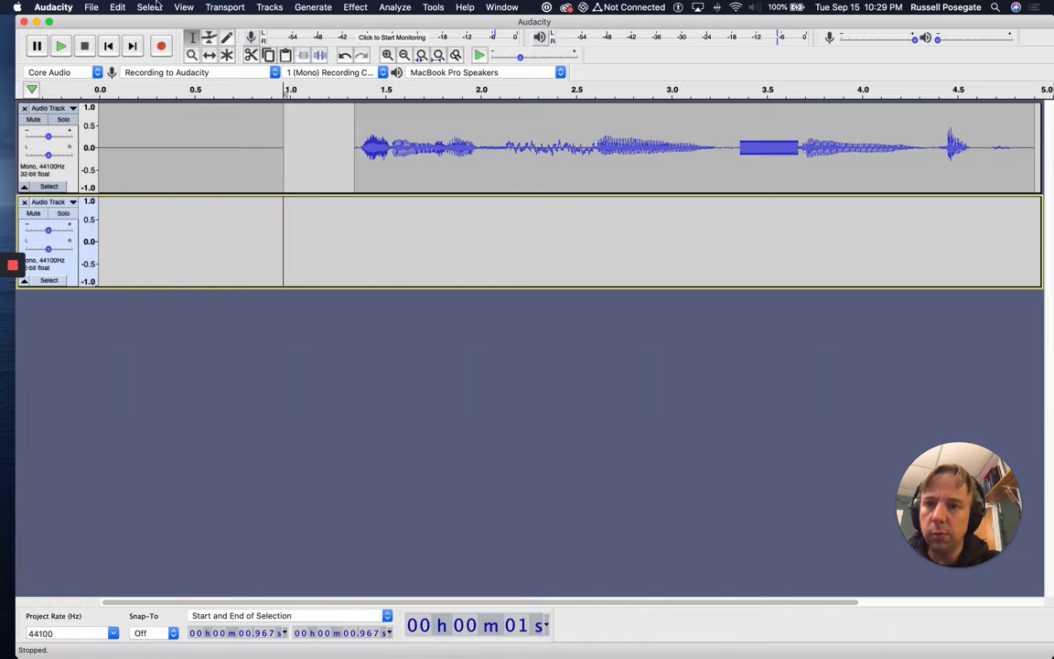
{"action": "left_click", "coordinate": [119, 7]}
{"action": "left_click", "coordinate": [123, 6]}
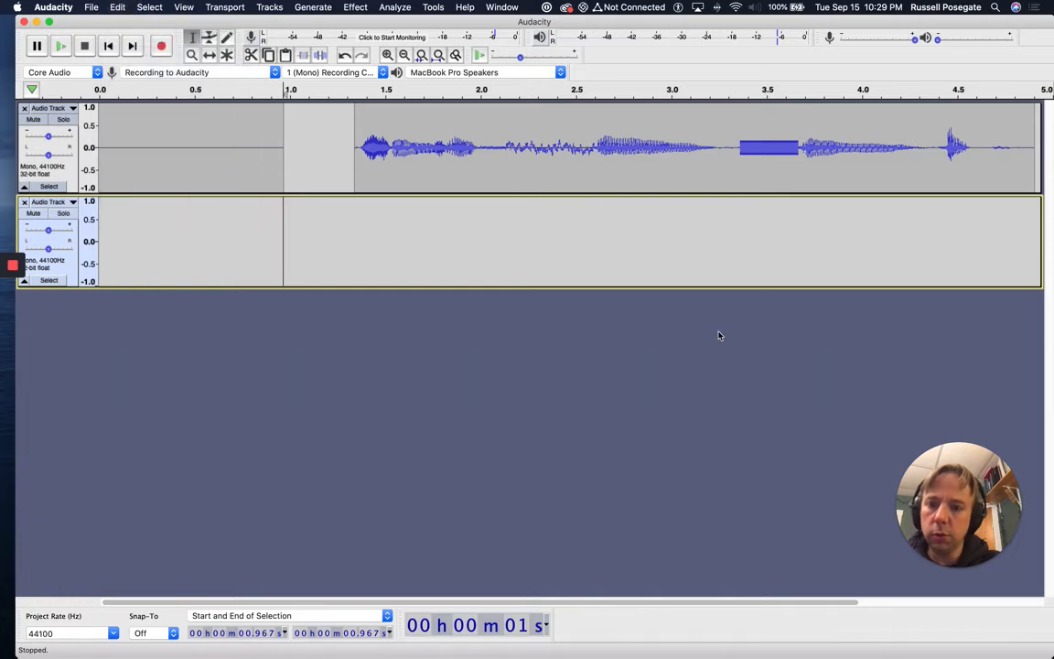
{"action": "key", "text": "super+v"}
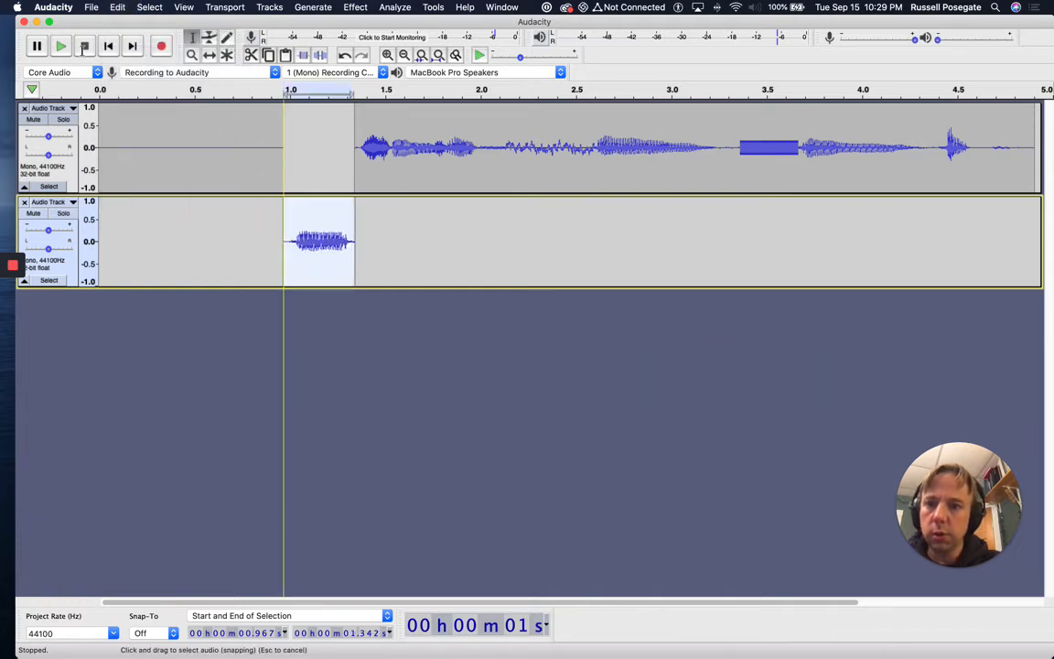
- Play both tracks from the start to check the moved word, and stop playback after about two seconds
{"action": "left_click", "coordinate": [108, 46]}
{"action": "left_click", "coordinate": [61, 45]}
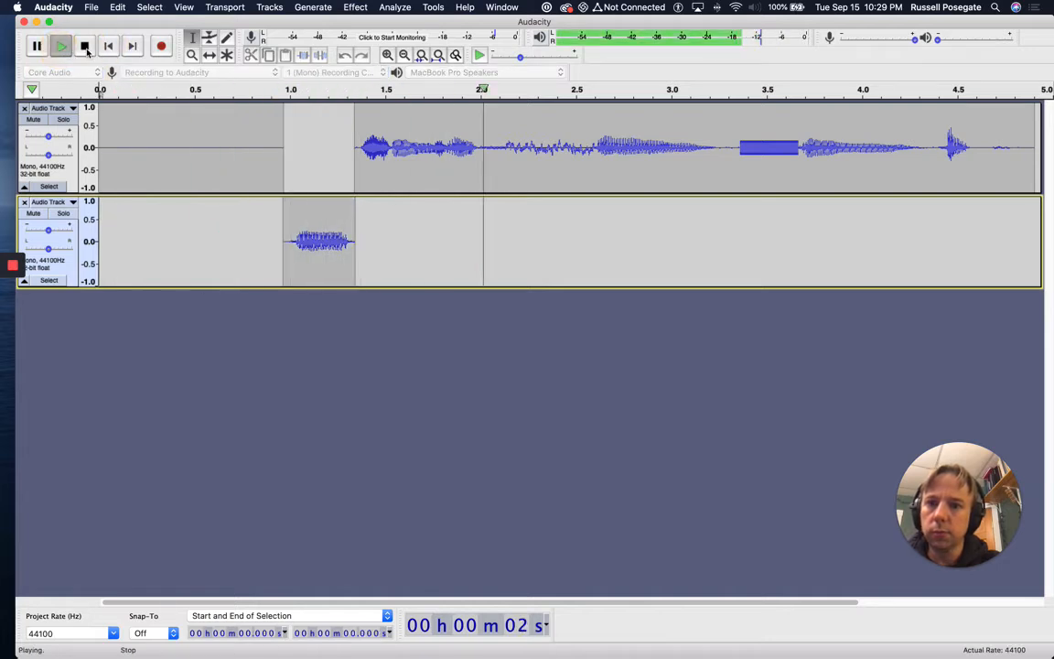
{"action": "left_click", "coordinate": [85, 47]}
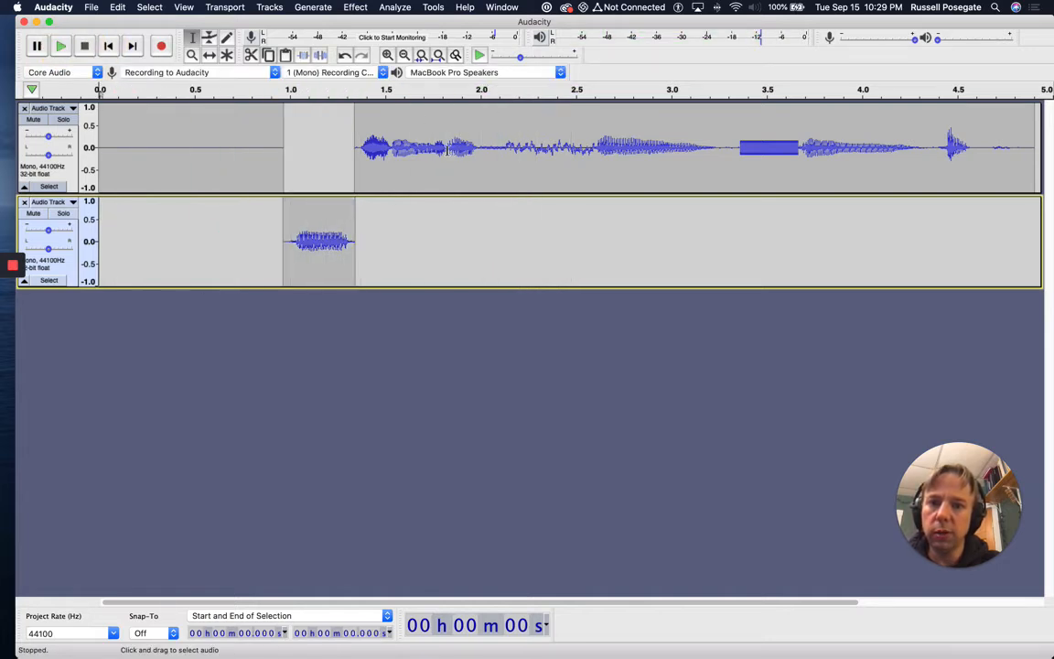
- Audition the sound from about 1.83 s to 2.02 s in the first track and Split Cut it
{"action": "left_click_drag", "start_coordinate": [448, 149], "coordinate": [482, 151]}
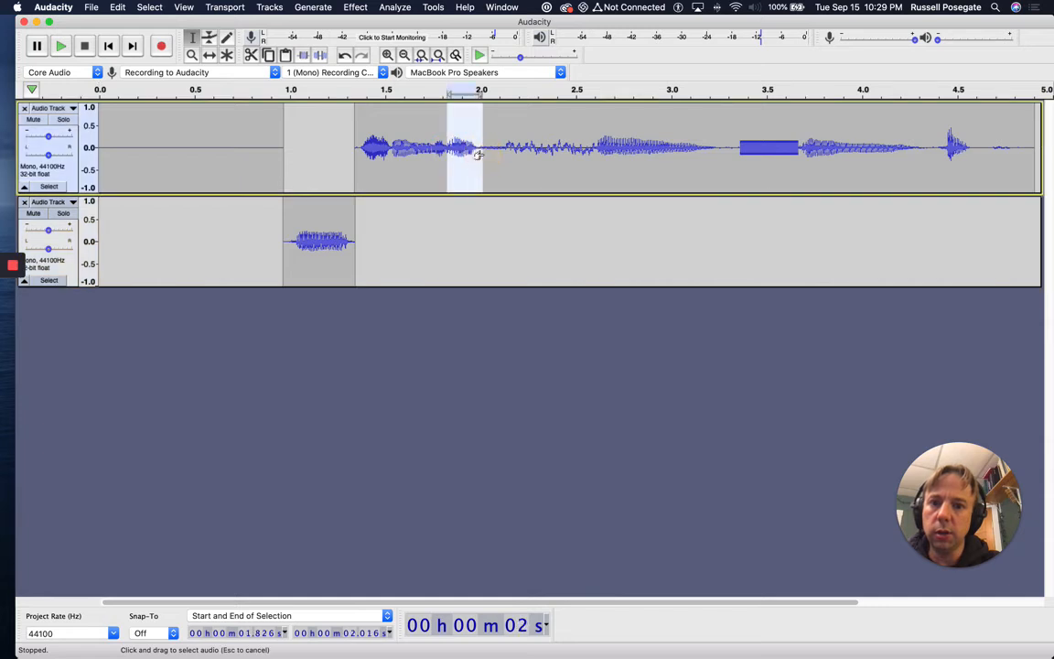
{"action": "left_click", "coordinate": [64, 48]}
{"action": "left_click", "coordinate": [118, 7]}
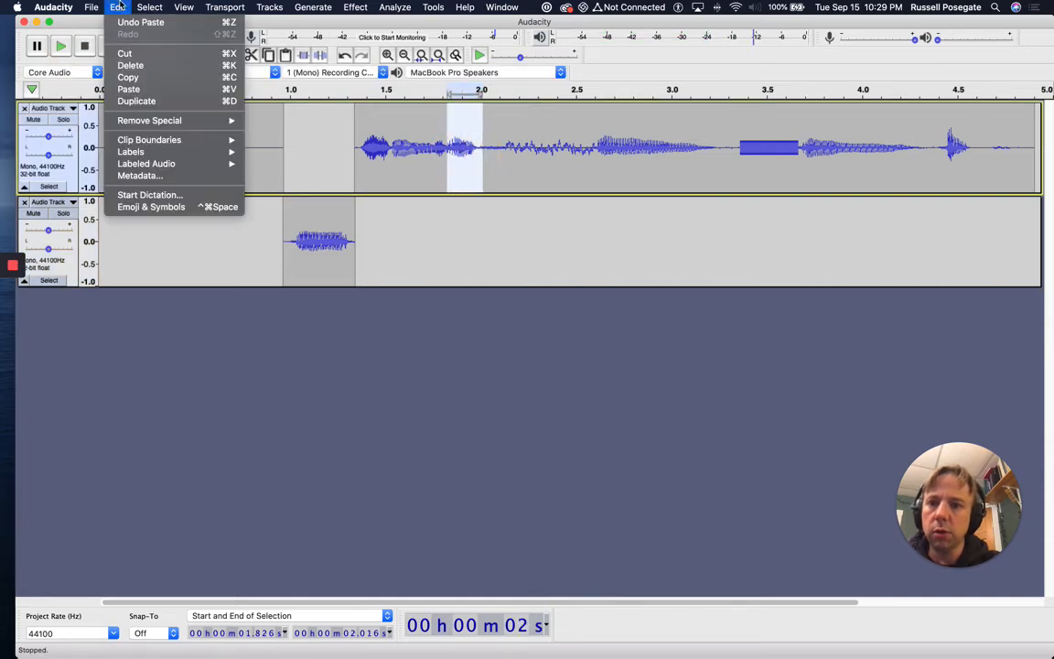
{"action": "mouse_move", "coordinate": [176, 120]}
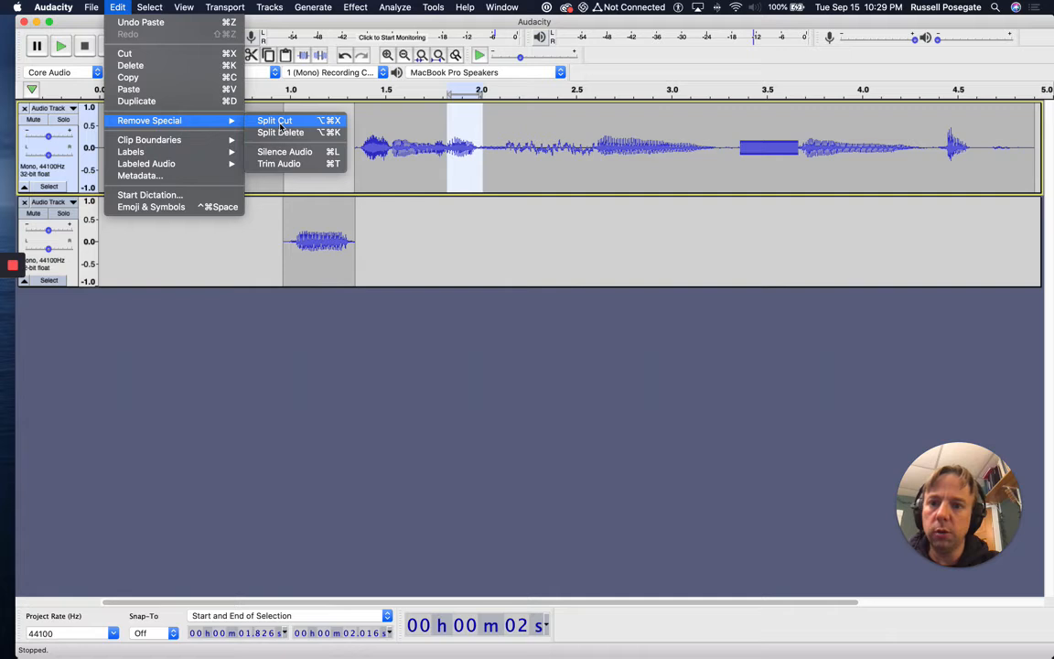
{"action": "left_click", "coordinate": [279, 122]}
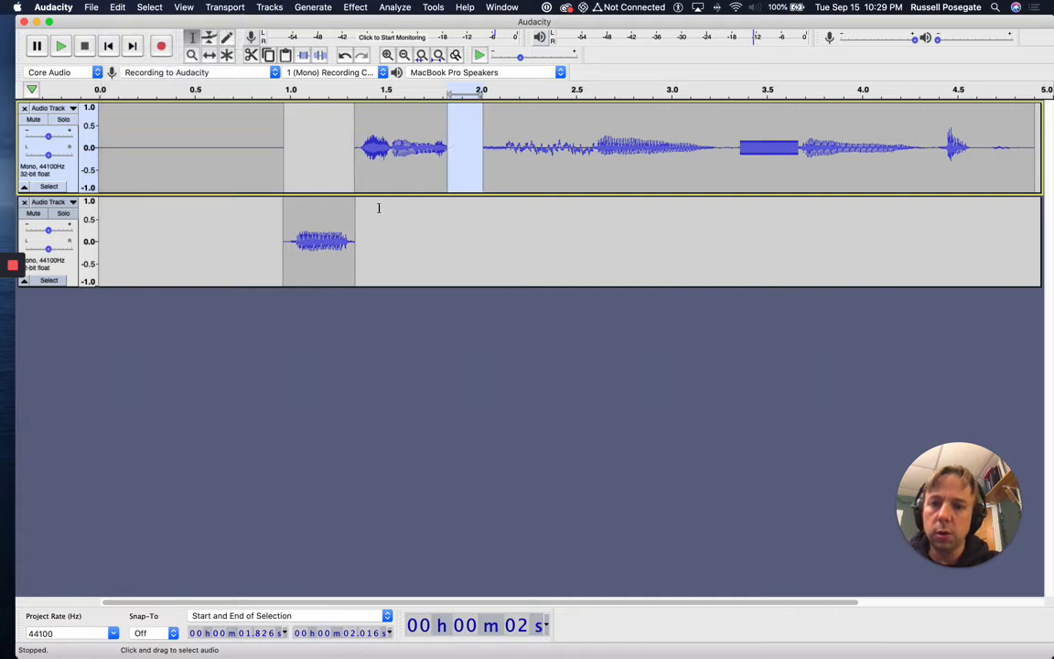
- Paste the cut sound into the second track at about 1.83 s, aligned with the start of its gap
{"action": "left_click", "coordinate": [453, 233]}
{"action": "left_click", "coordinate": [446, 232]}
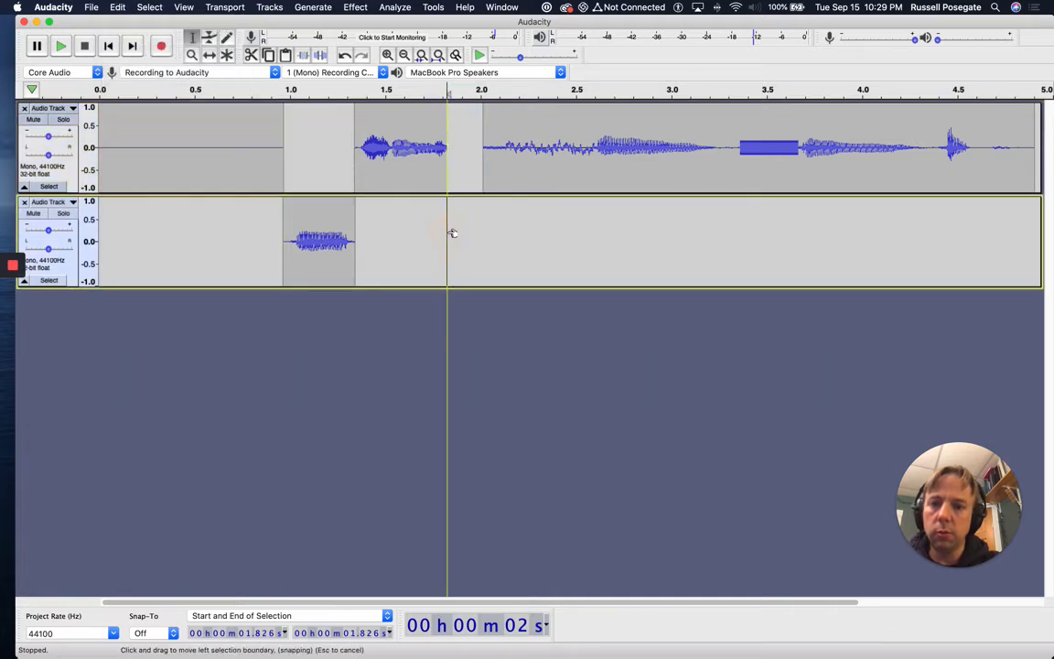
{"action": "key", "text": "super+v"}
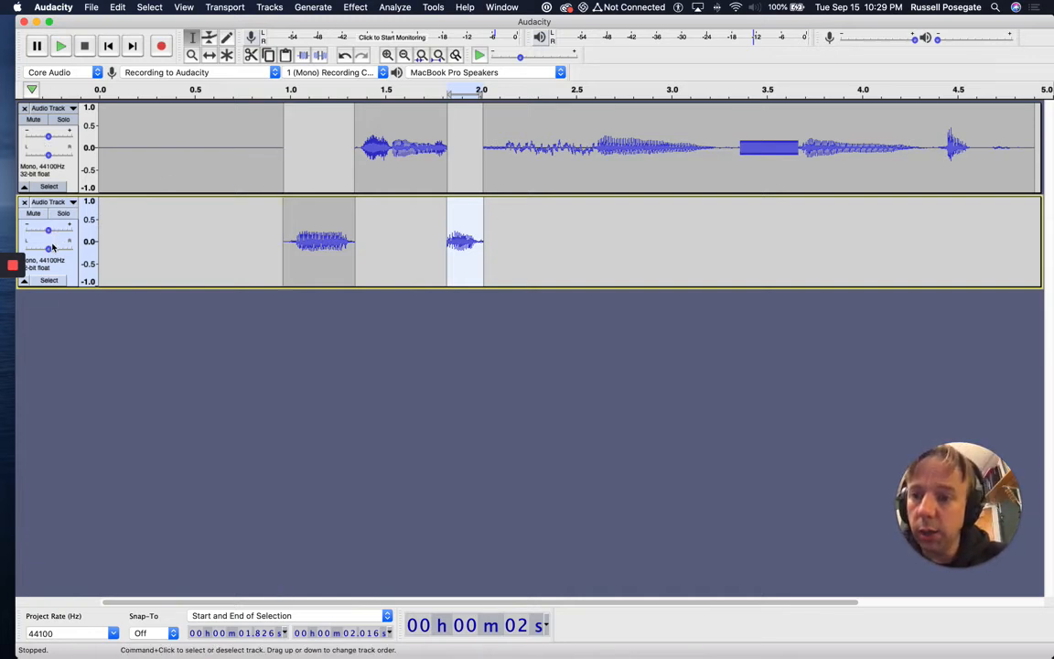
- Pan the second track 100% right and the first track fully left, and play both from the start
{"action": "left_click_drag", "start_coordinate": [50, 247], "coordinate": [73, 250]}
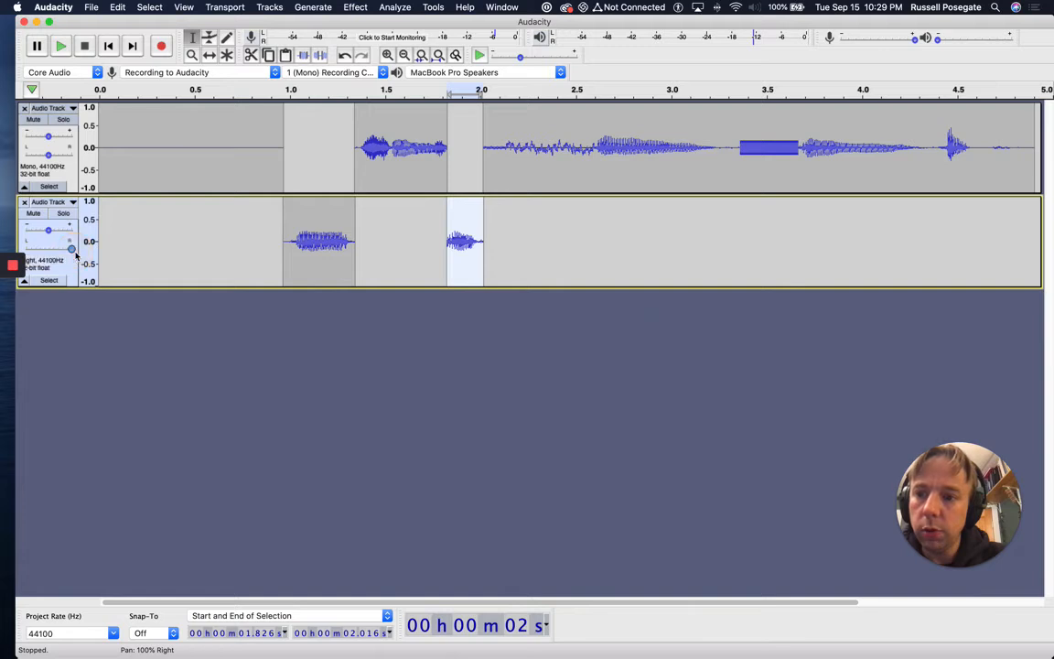
{"action": "left_click_drag", "start_coordinate": [49, 156], "coordinate": [26, 156]}
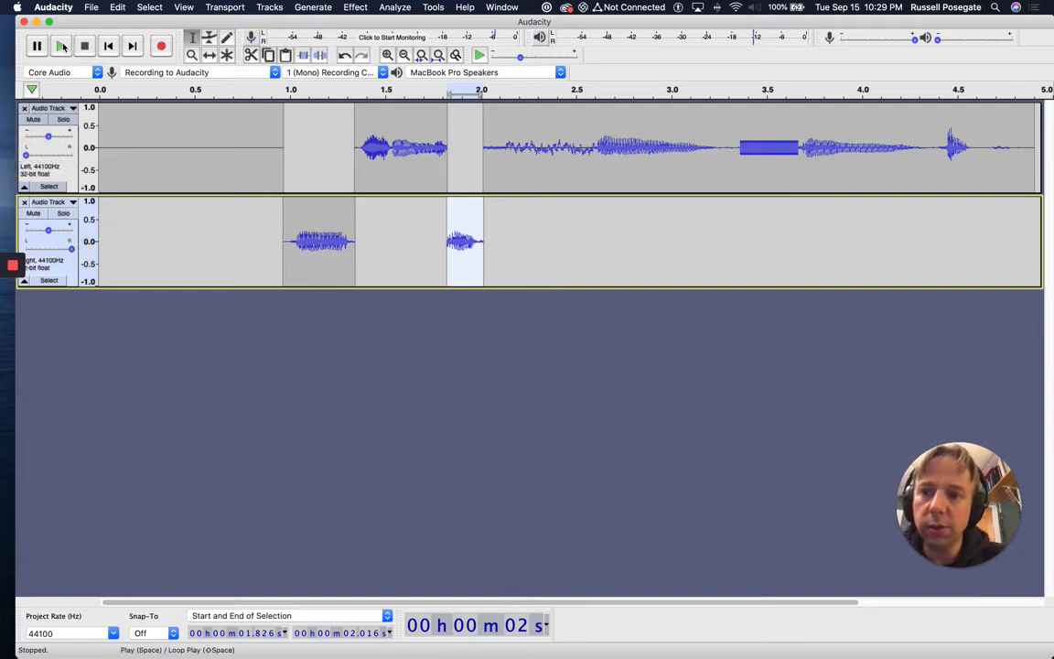
{"action": "left_click", "coordinate": [107, 46]}
{"action": "left_click", "coordinate": [61, 47]}
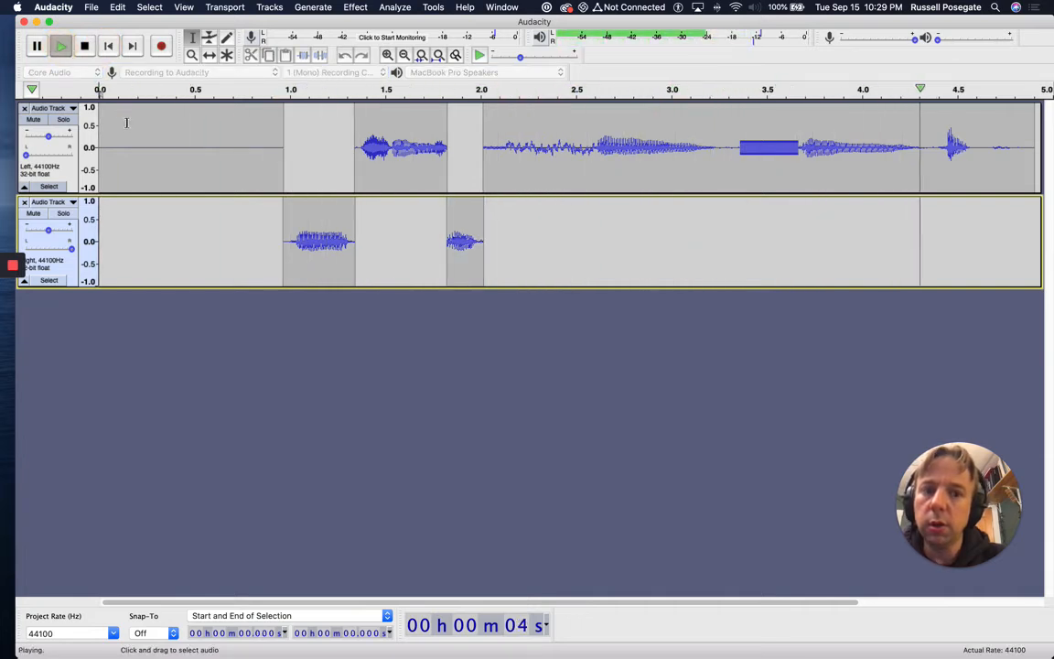
{"action": "key", "text": "space"}
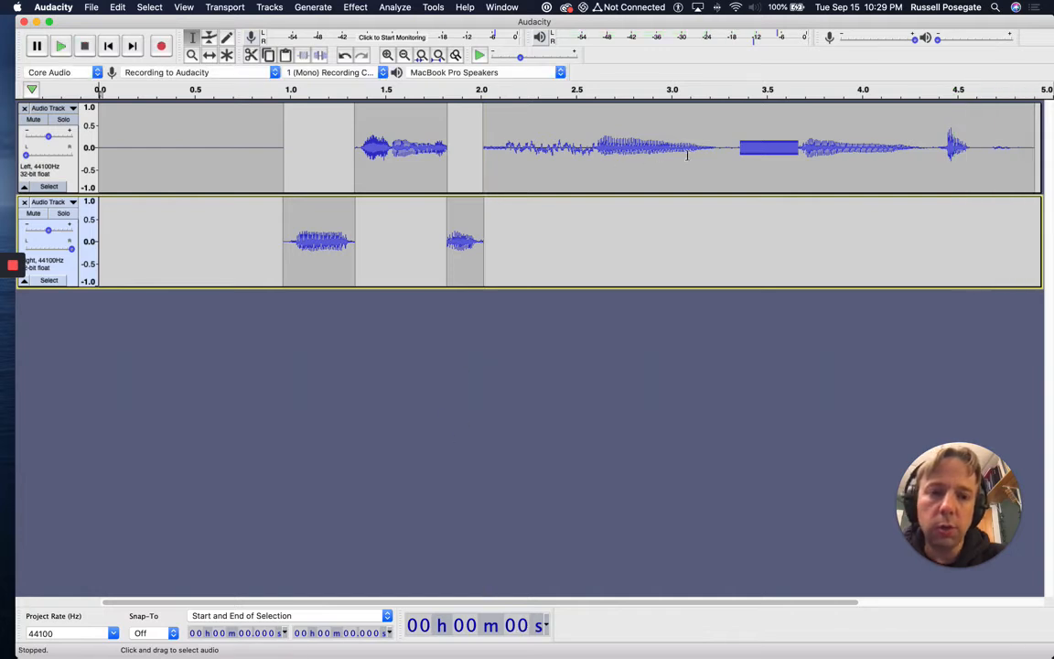
- Copy the first track's audio from about 3.35 s to 4.90 s and paste it into the second track at the same time position
{"action": "left_click_drag", "start_coordinate": [737, 151], "coordinate": [957, 157]}
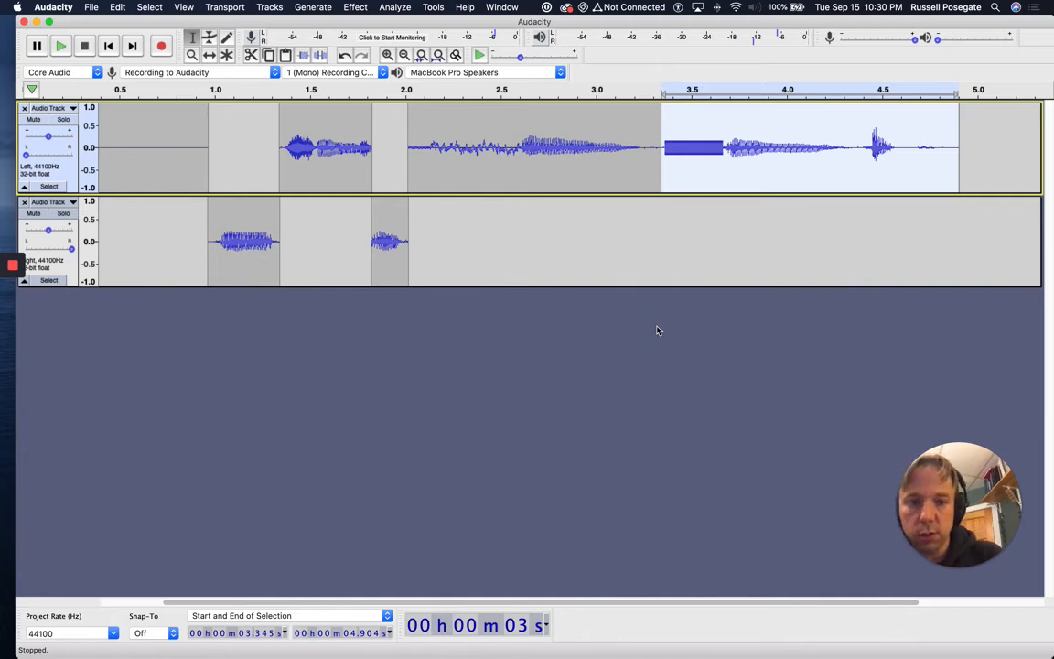
{"action": "left_click", "coordinate": [662, 232]}
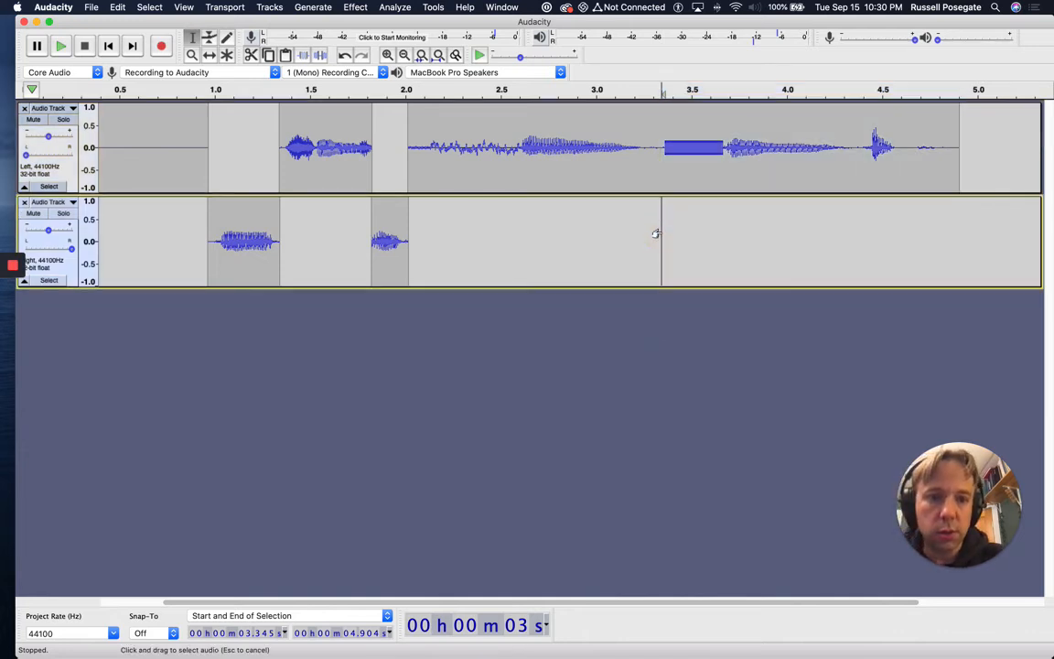
{"action": "key", "text": "super+v"}
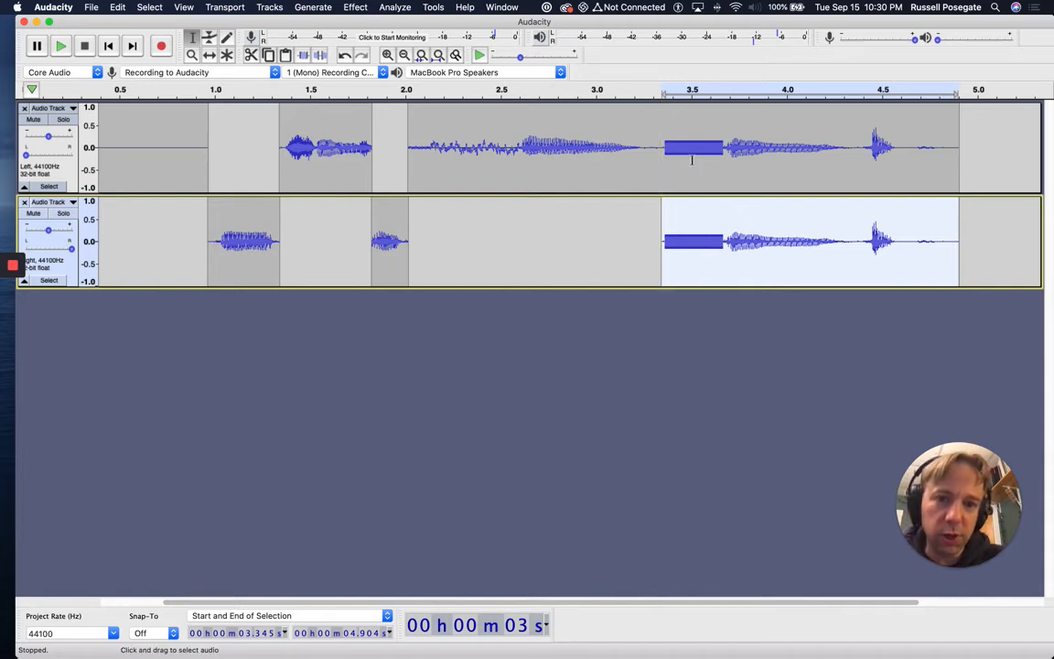
- Play both tracks from about 3.18 s to check the duplicated ending, and stop playback
{"action": "left_click", "coordinate": [630, 130]}
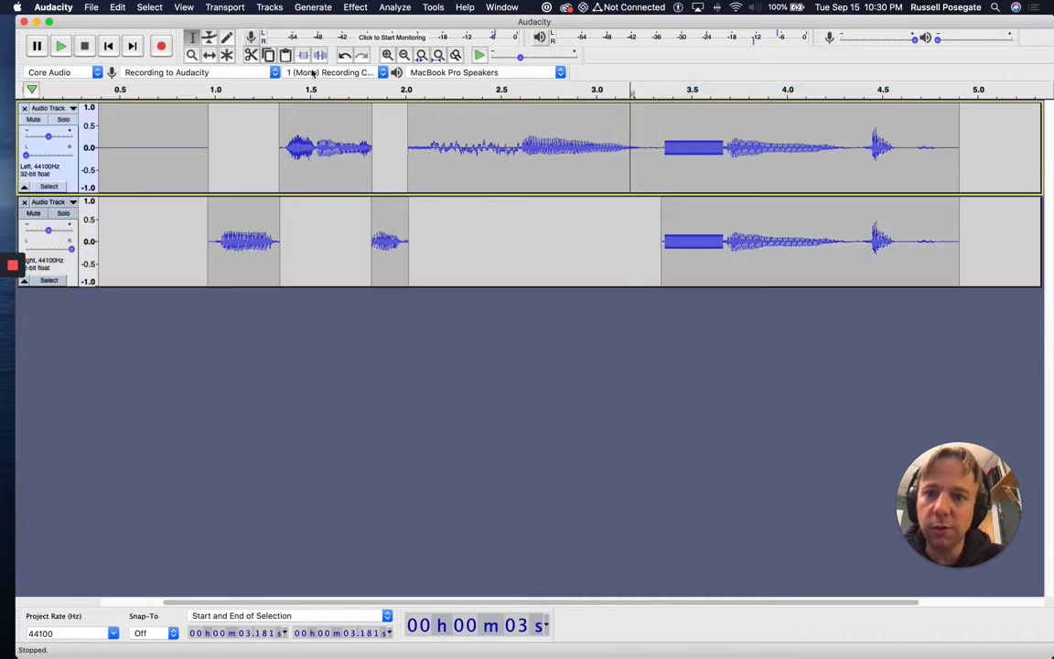
{"action": "left_click", "coordinate": [60, 46]}
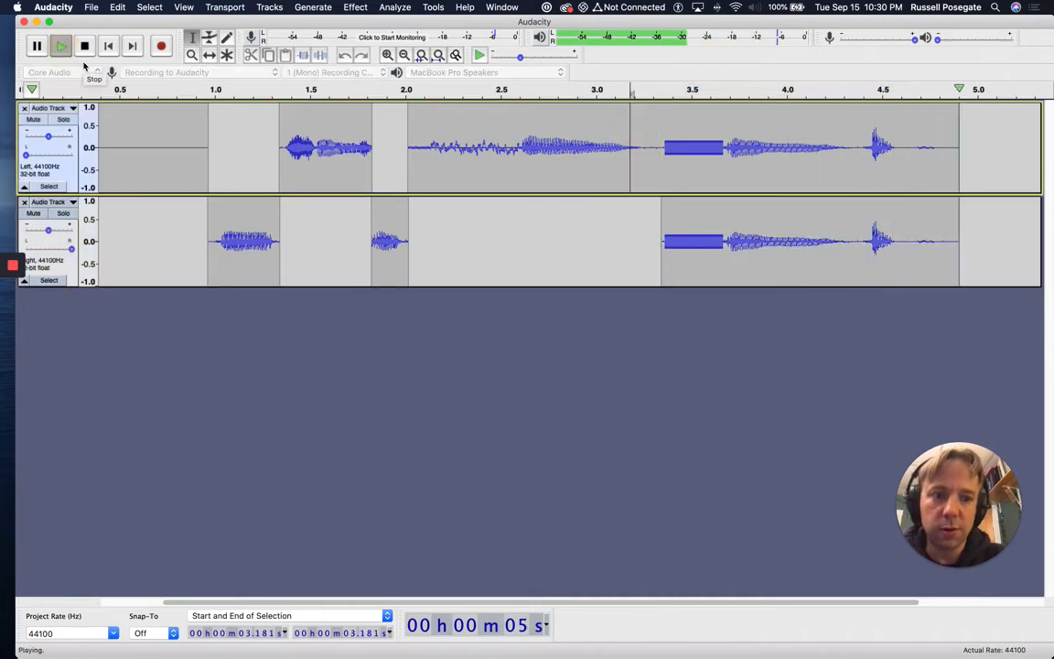
{"action": "left_click", "coordinate": [84, 46]}
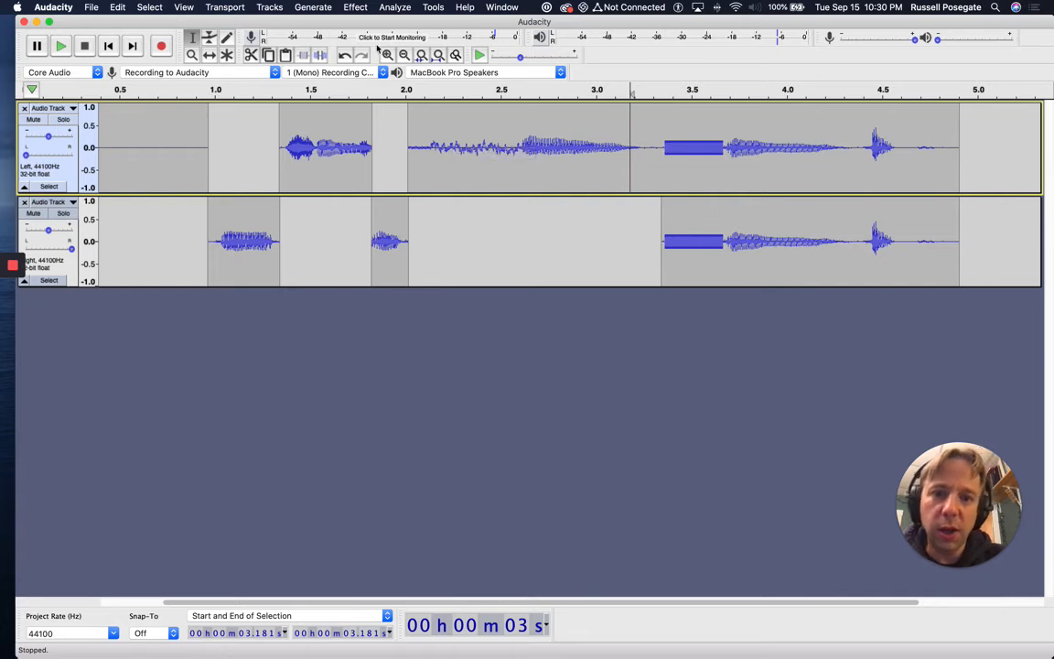
- Time-shift the second track's last clip slightly earlier, to start at about 3.32 s, and play the offset ending
{"action": "left_click", "coordinate": [210, 55]}
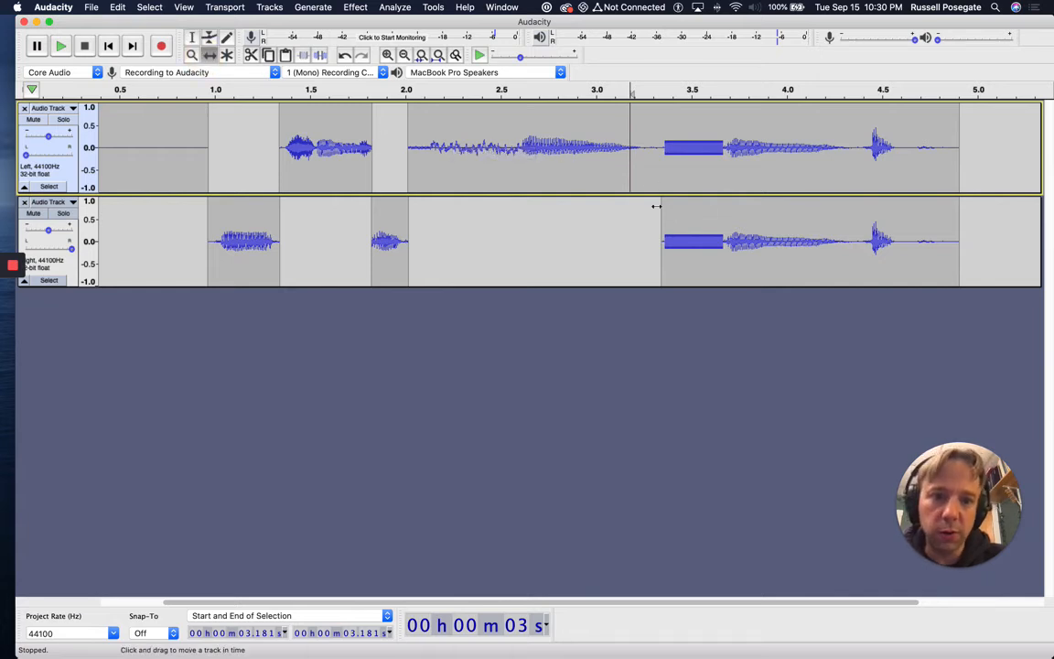
{"action": "left_click_drag", "start_coordinate": [695, 221], "coordinate": [687, 222]}
{"action": "left_click", "coordinate": [60, 46]}
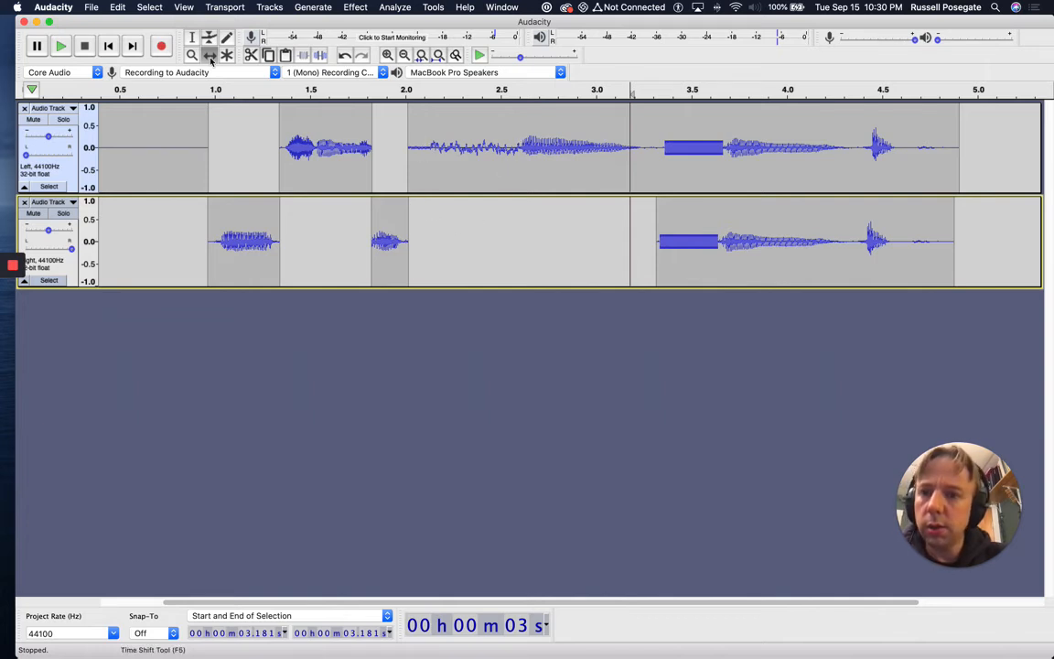
- Split Cut the audio from about 2.60 s to 3.27 s out of the first track
{"action": "left_click", "coordinate": [191, 39]}
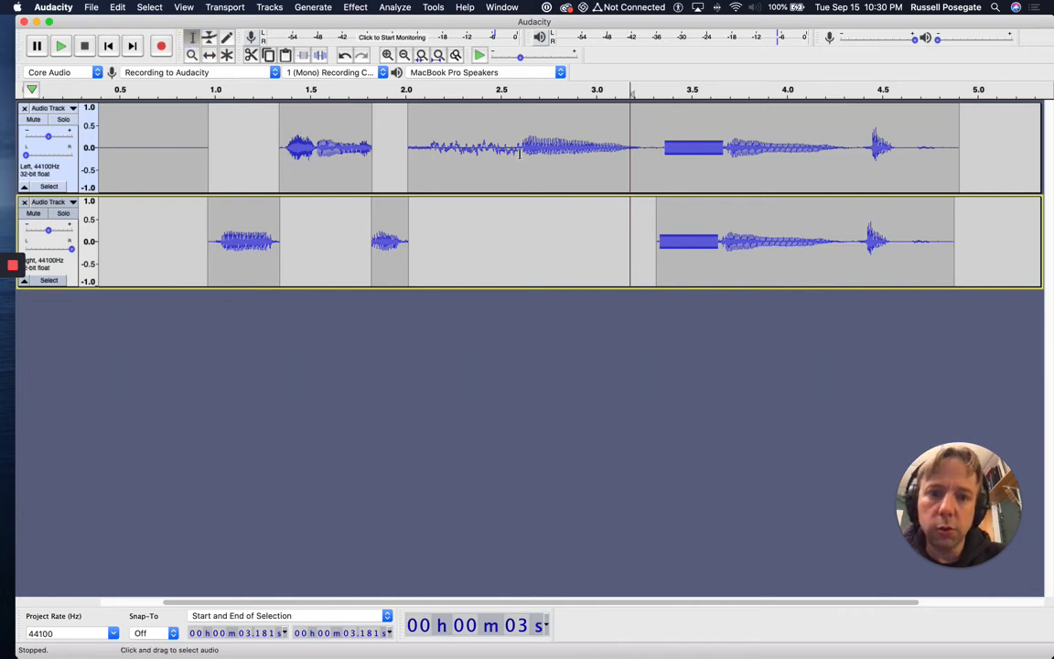
{"action": "left_click_drag", "start_coordinate": [519, 153], "coordinate": [644, 174]}
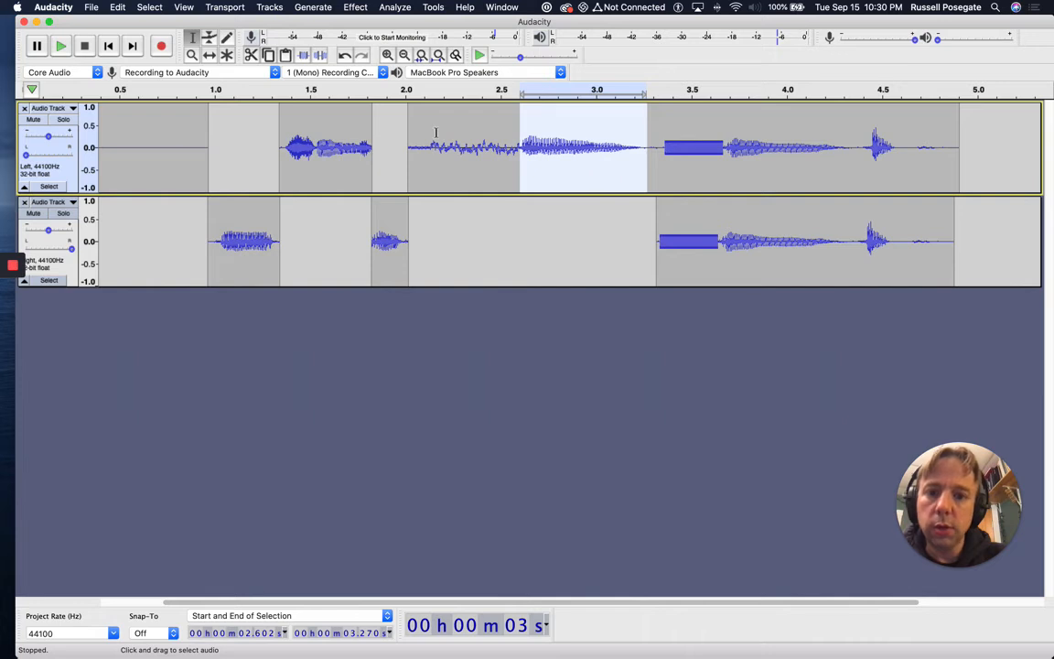
{"action": "left_click", "coordinate": [118, 7]}
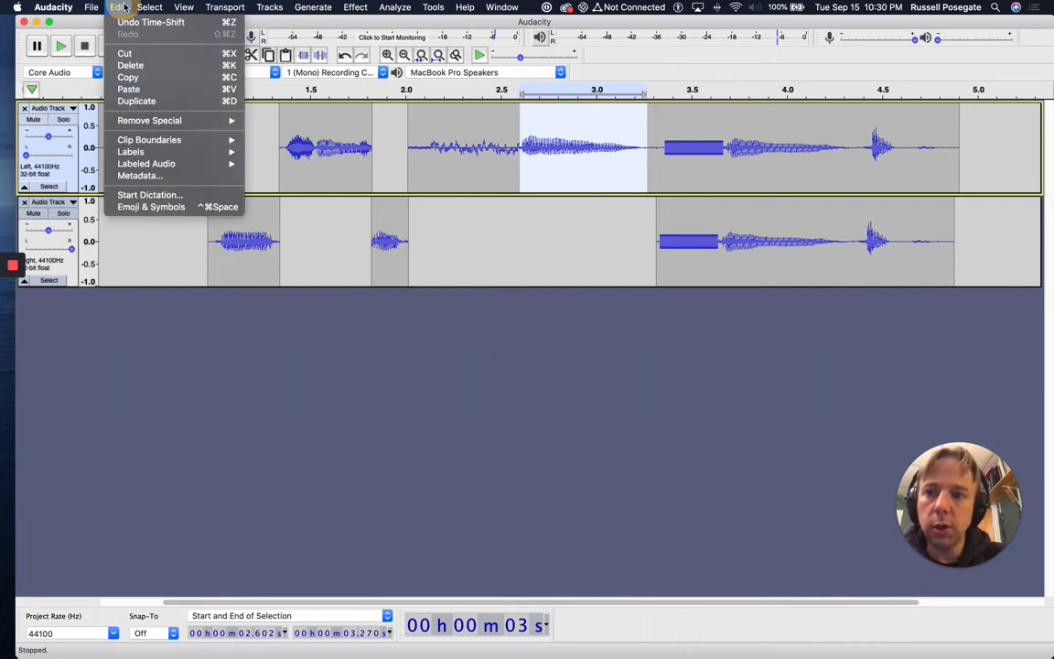
{"action": "mouse_move", "coordinate": [181, 130]}
{"action": "left_click", "coordinate": [271, 118]}
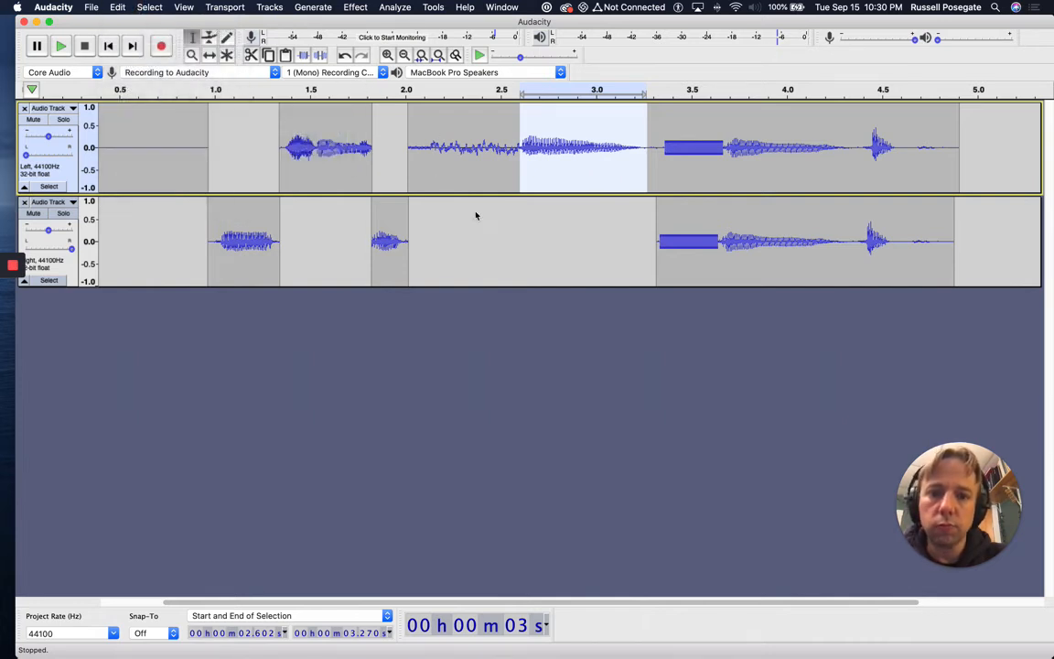
- Paste the cut sound into the second track over the span from about 2.60 s to 3.27 s, undoing a paste that shifts the last clip
{"action": "left_click", "coordinate": [518, 215]}
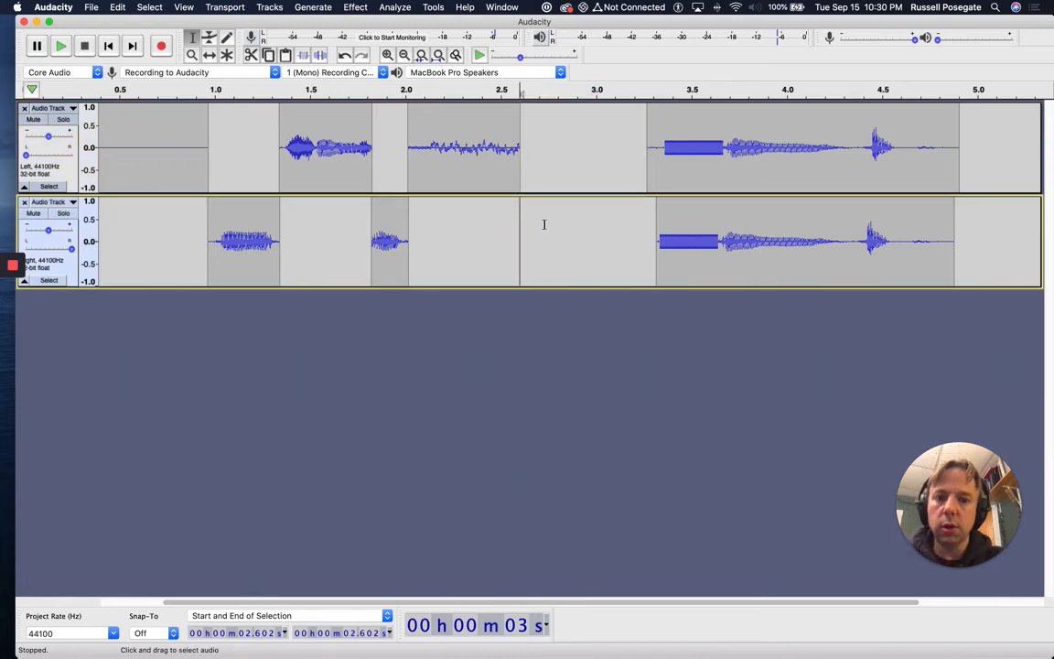
{"action": "key", "text": "super+v"}
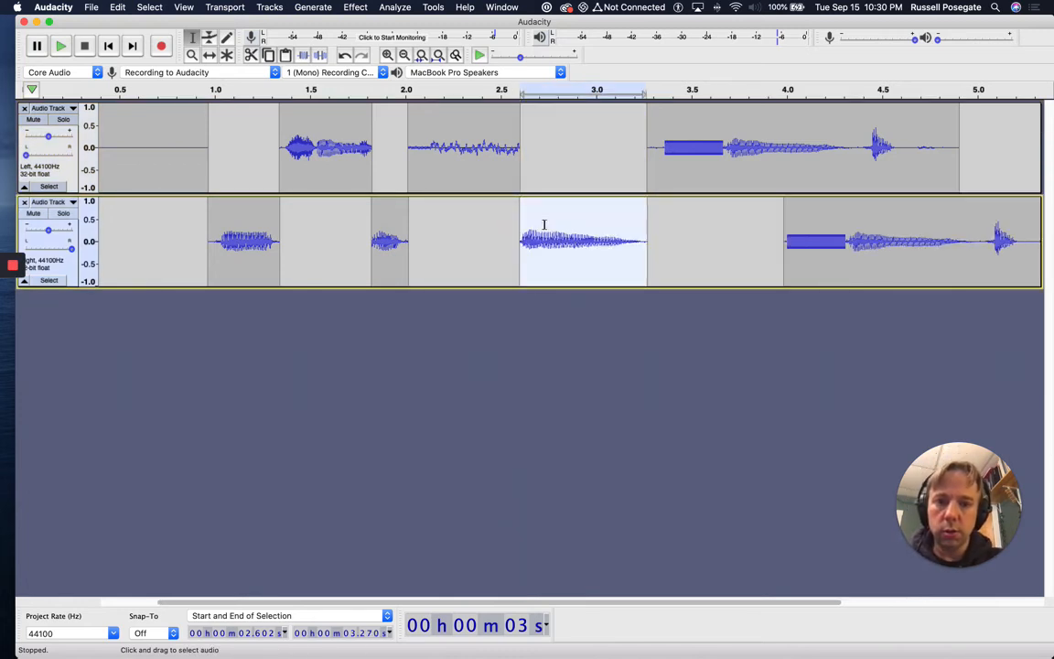
{"action": "key", "text": "super+z"}
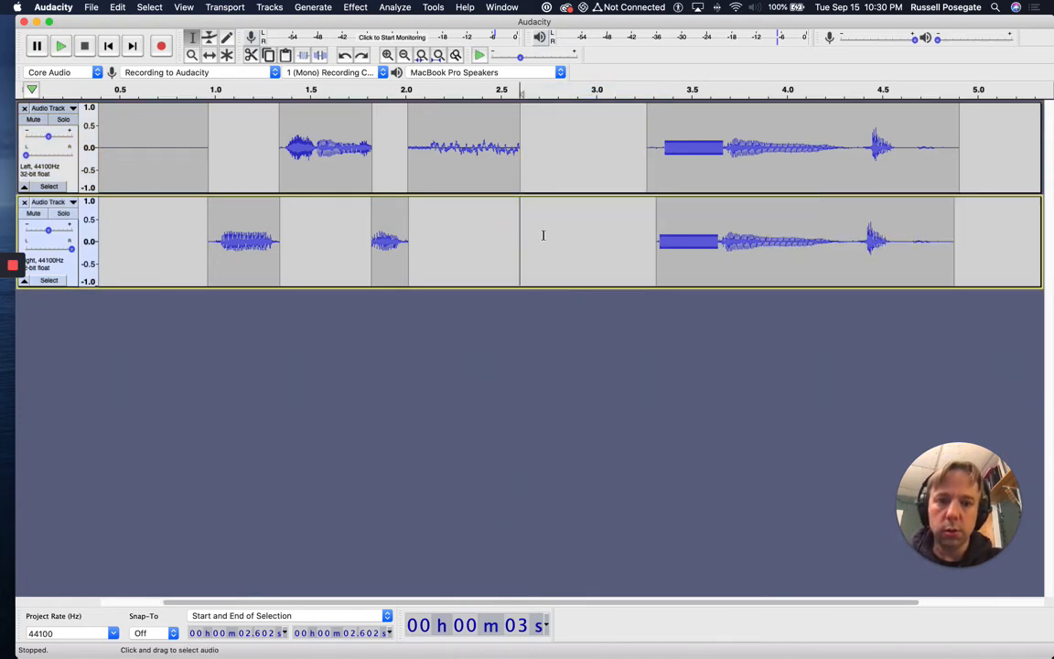
{"action": "left_click_drag", "start_coordinate": [639, 231], "coordinate": [649, 232]}
{"action": "key", "text": "super+v"}
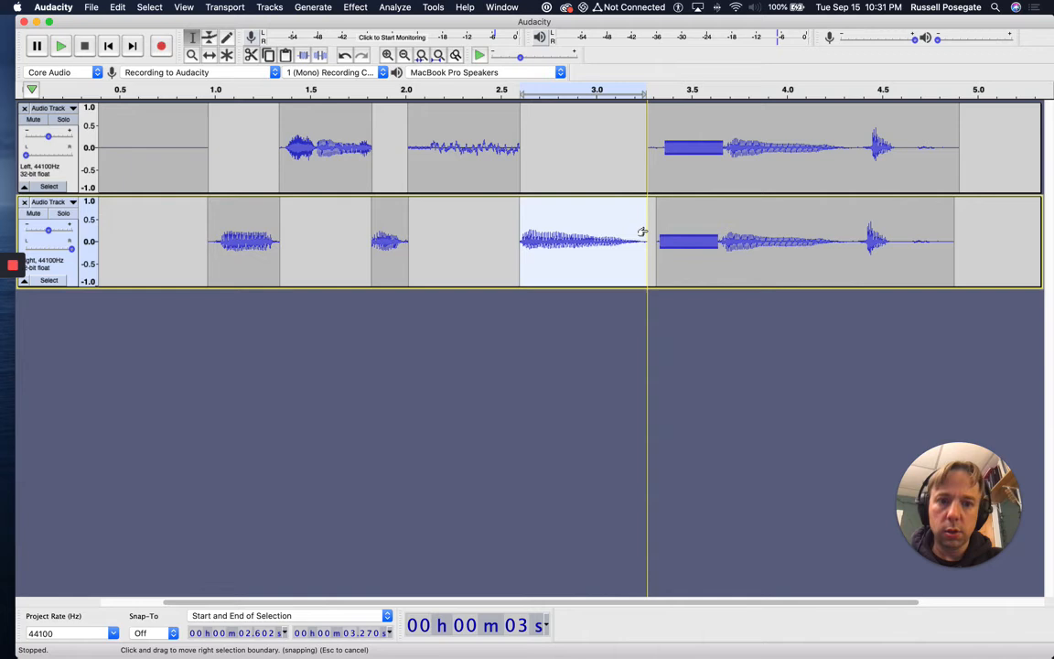
- Clear the focus on the pasted clip and play both tracks from the start
{"action": "left_click", "coordinate": [675, 331]}
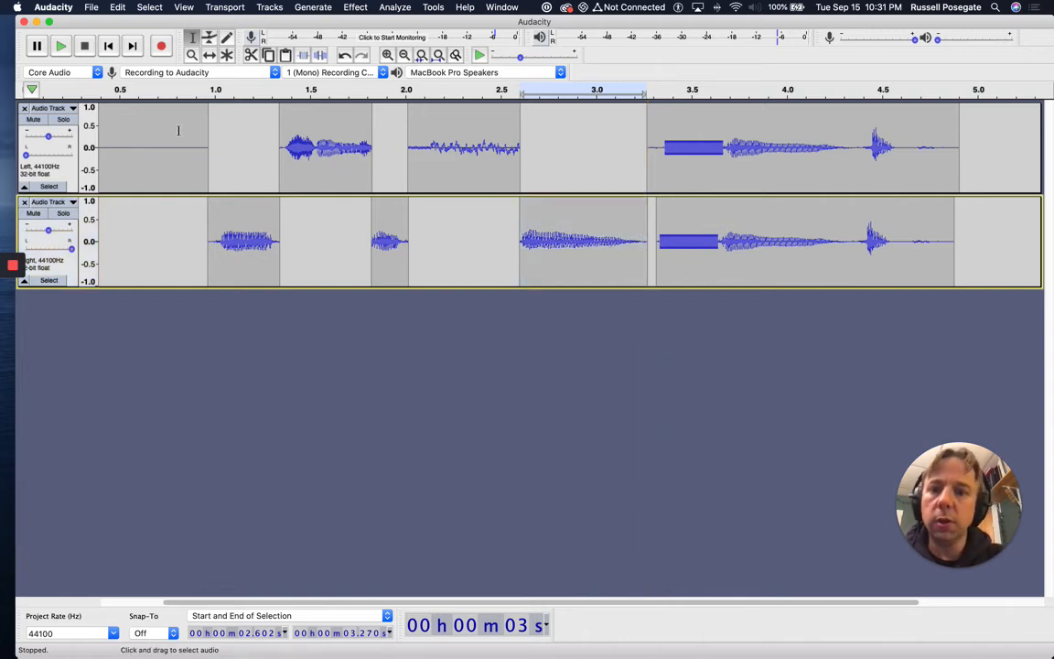
{"action": "left_click", "coordinate": [108, 45]}
{"action": "left_click", "coordinate": [60, 46]}
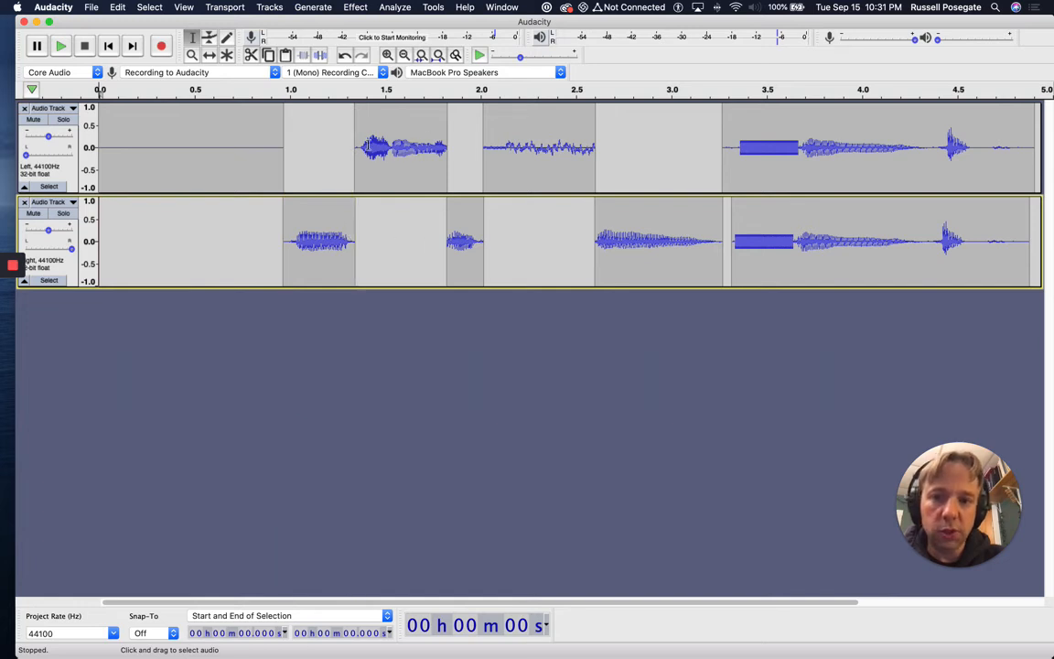
- Time-shift the first track's second and third clips earlier to about 1.27 s and 1.86 s, and the second track's short clip to about 1.73 s
{"action": "key", "text": "F5"}
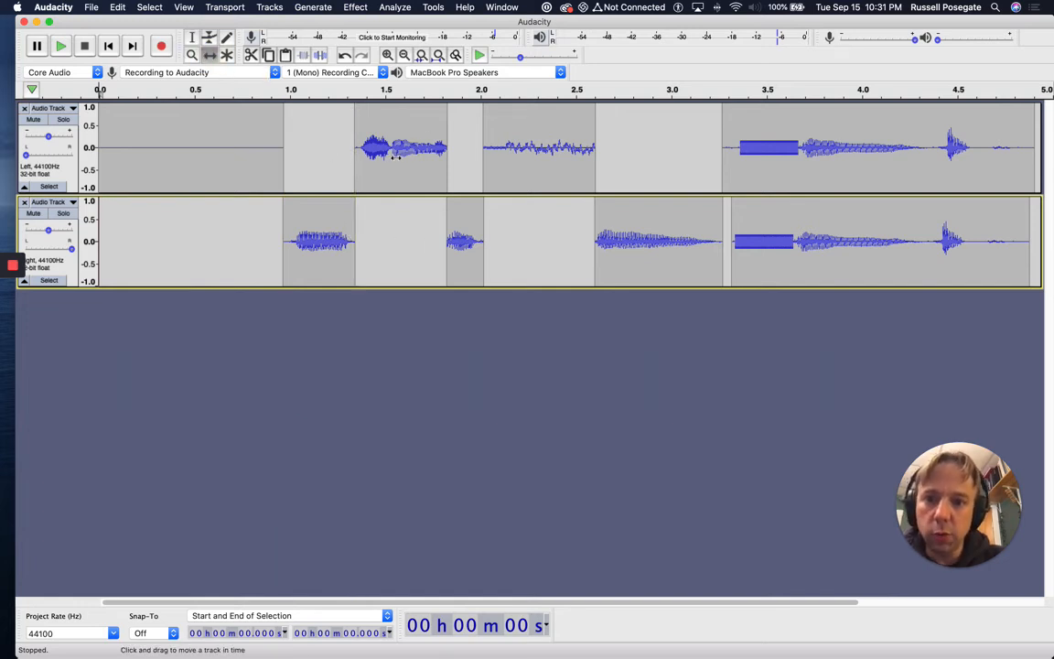
{"action": "left_click_drag", "start_coordinate": [396, 156], "coordinate": [382, 154]}
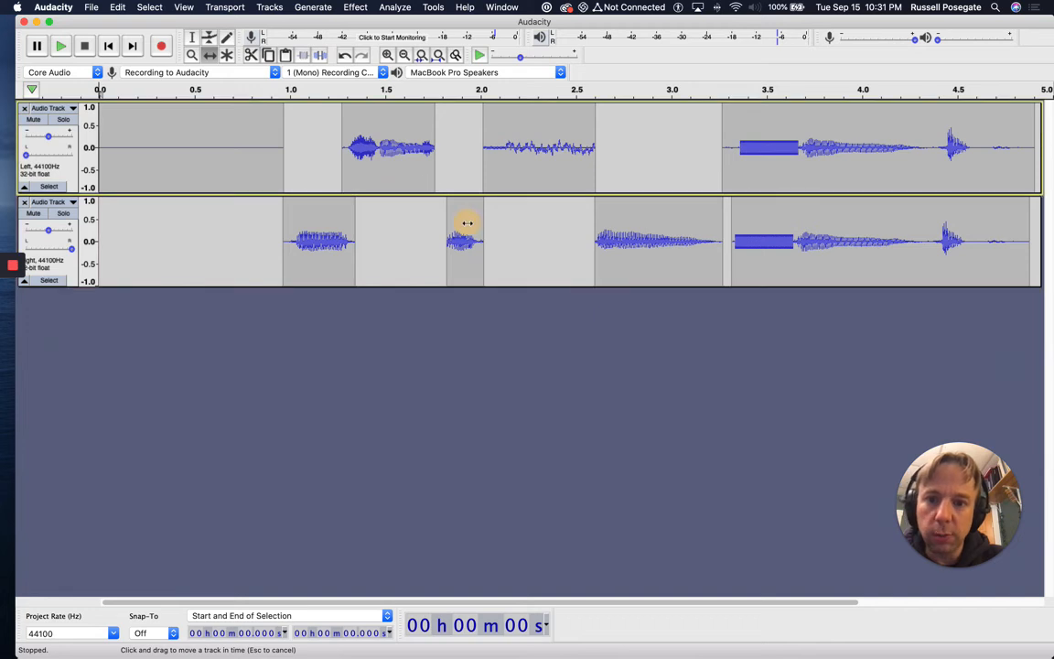
{"action": "left_click_drag", "start_coordinate": [467, 222], "coordinate": [448, 222]}
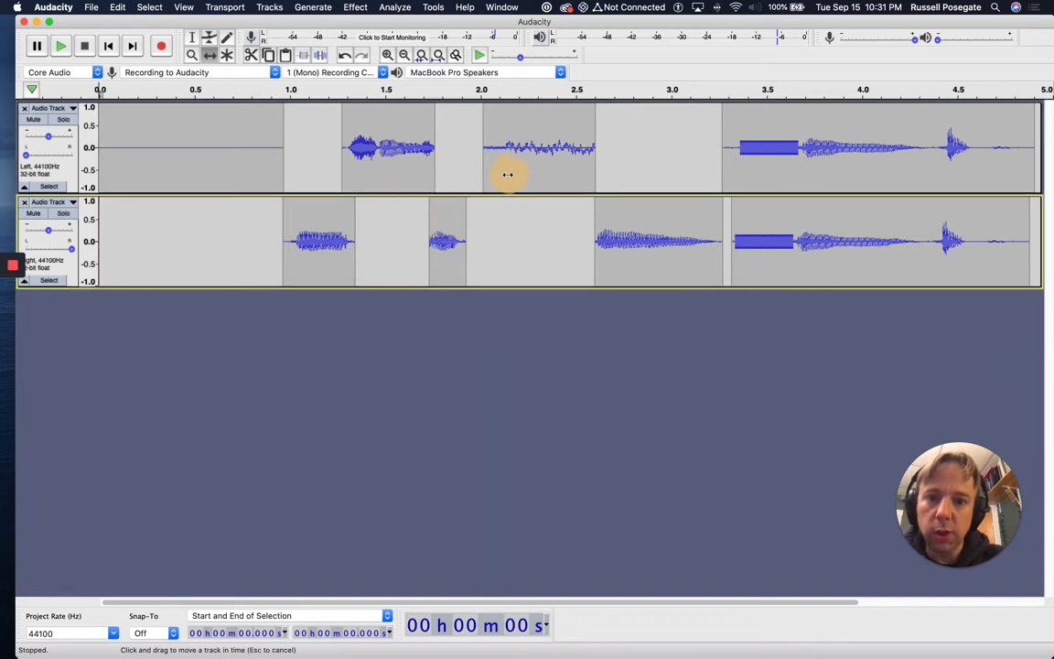
{"action": "left_click_drag", "start_coordinate": [507, 174], "coordinate": [485, 174]}
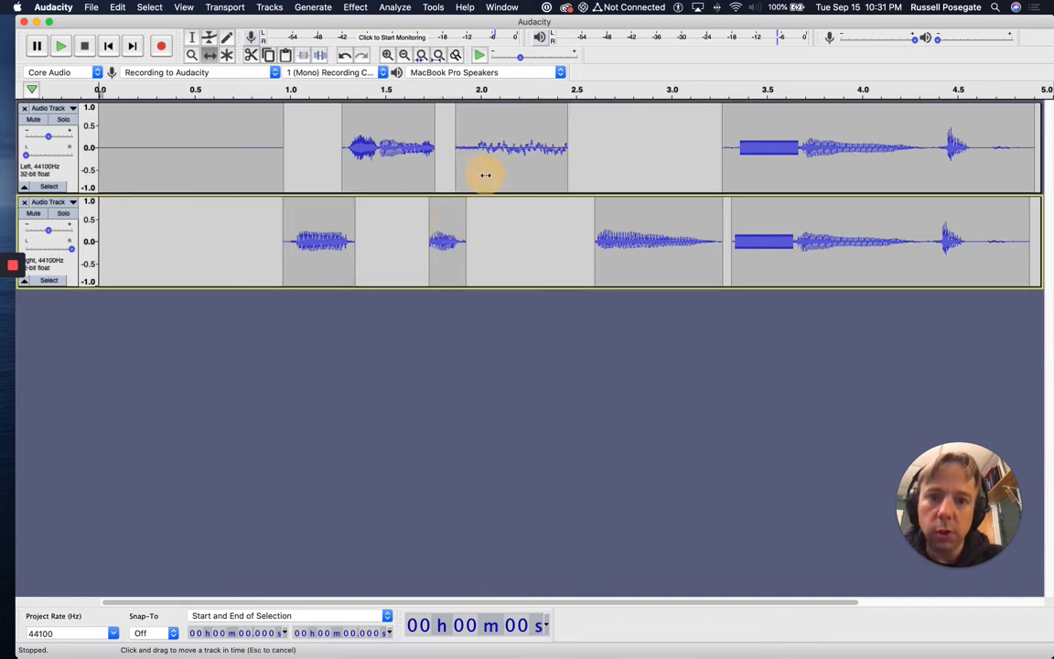
- Time-shift the second track's last two clips to about 2.37 s and 3.04 s and the first track's last clip to 3.0 s, and play the result
{"action": "left_click_drag", "start_coordinate": [640, 228], "coordinate": [605, 232]}
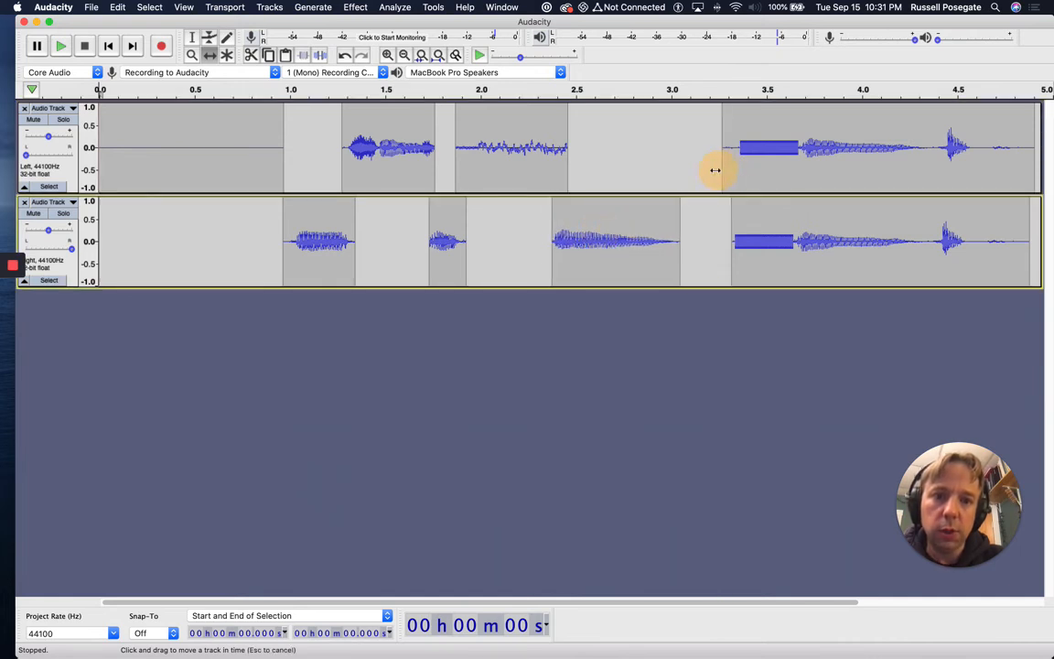
{"action": "left_click_drag", "start_coordinate": [715, 170], "coordinate": [695, 172]}
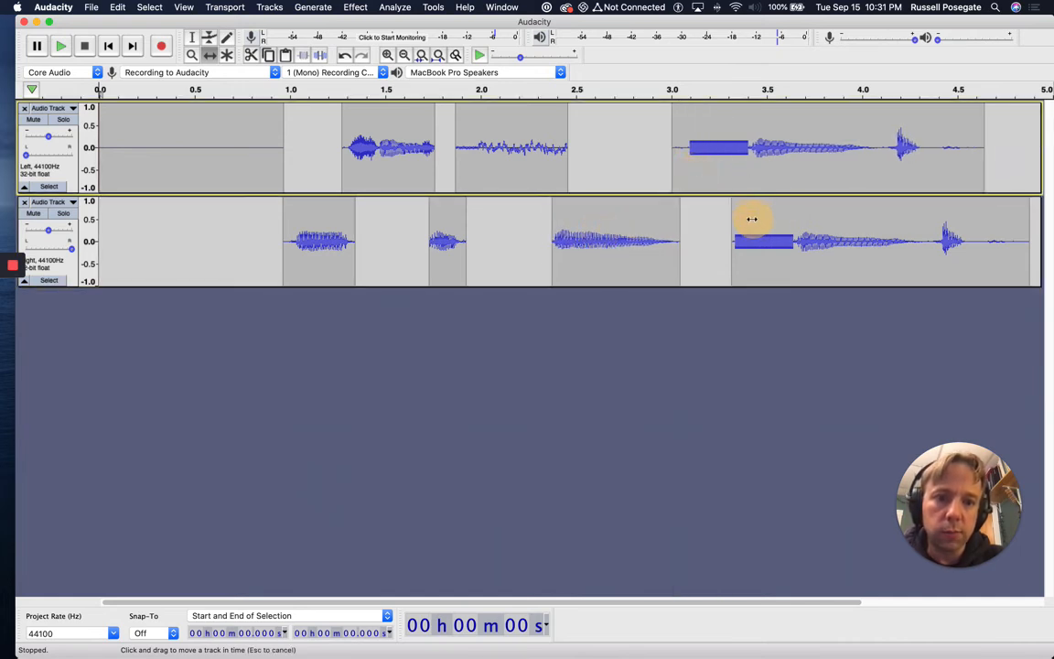
{"action": "left_click_drag", "start_coordinate": [748, 217], "coordinate": [737, 220]}
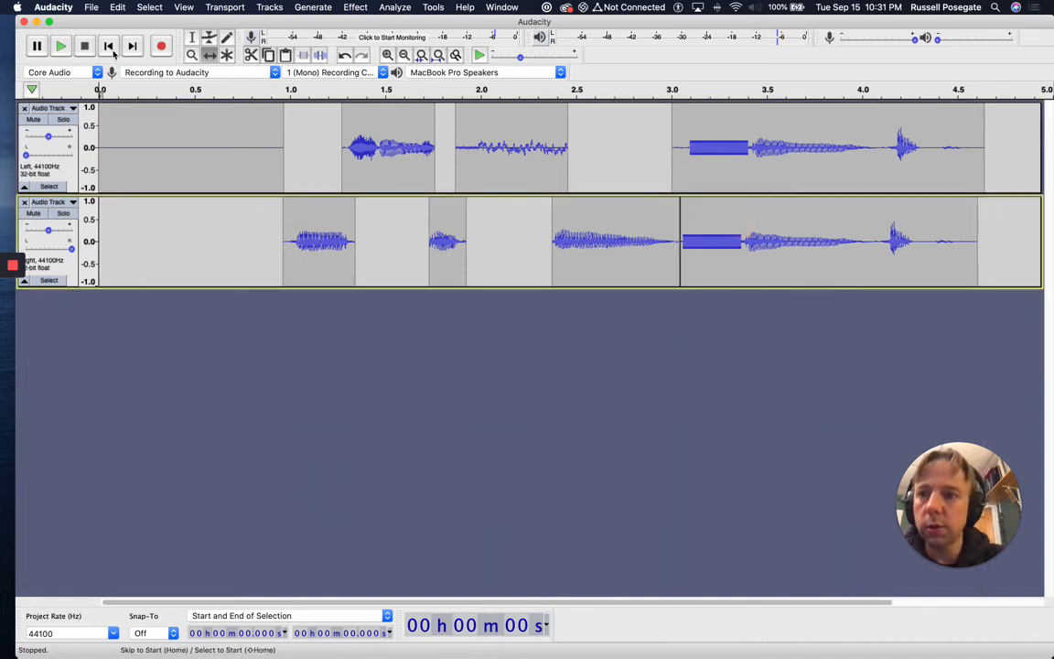
{"action": "left_click", "coordinate": [60, 46]}
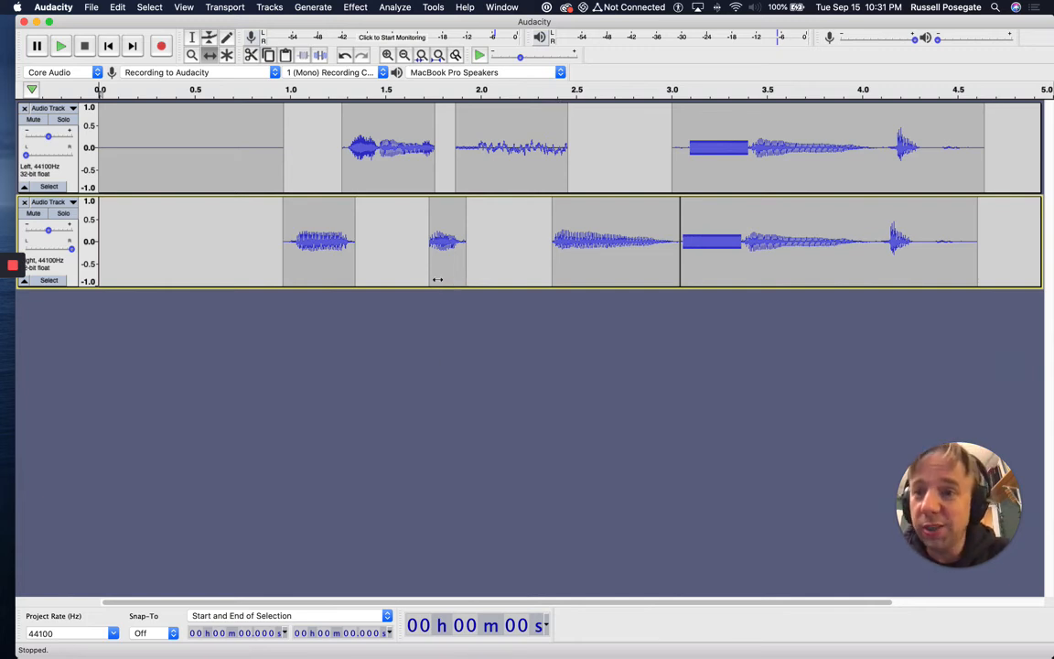
- Save the project as "Looking up" on the Desktop in Audacity projects (*.aup) format
{"action": "left_click", "coordinate": [91, 8]}
{"action": "mouse_move", "coordinate": [118, 79]}
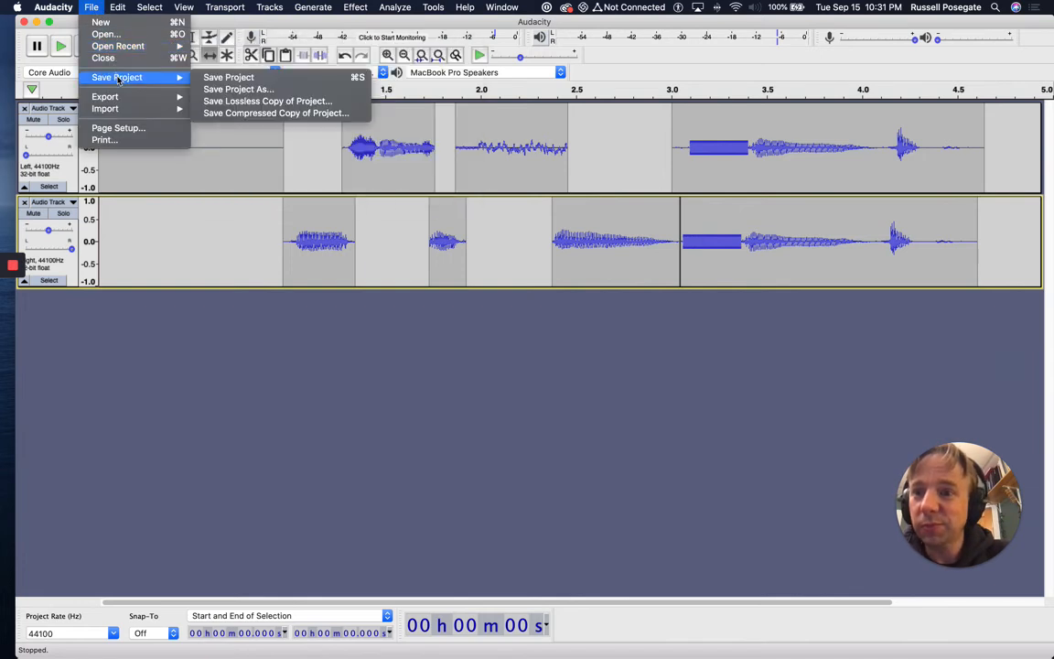
{"action": "left_click", "coordinate": [219, 77]}
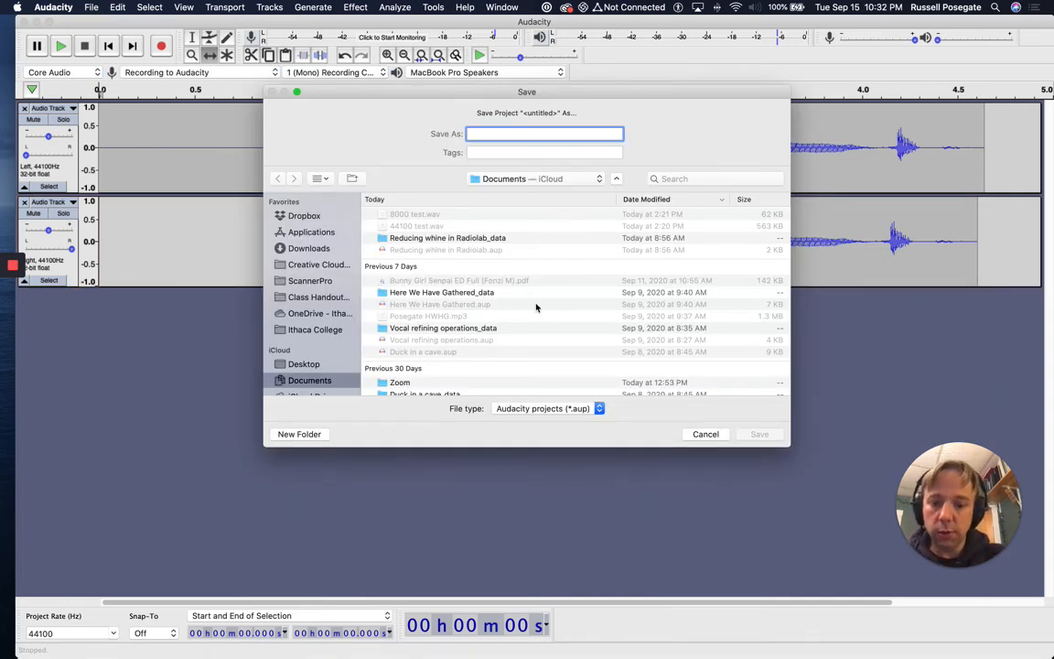
{"action": "type", "text": "Looking up"}
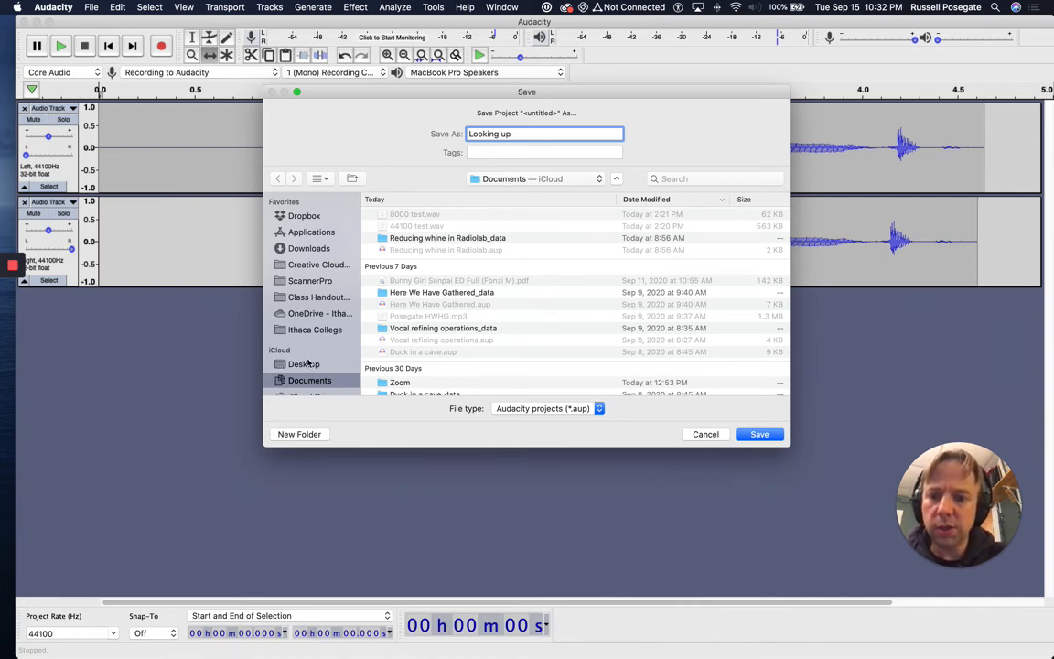
{"action": "left_click", "coordinate": [305, 363]}
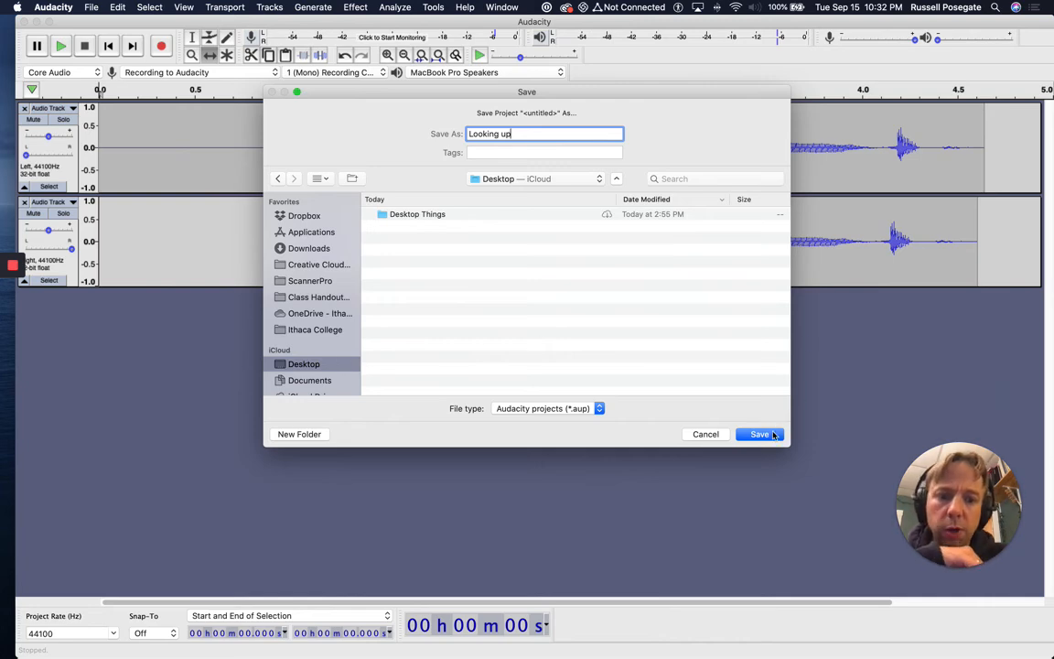
{"action": "left_click", "coordinate": [773, 435]}
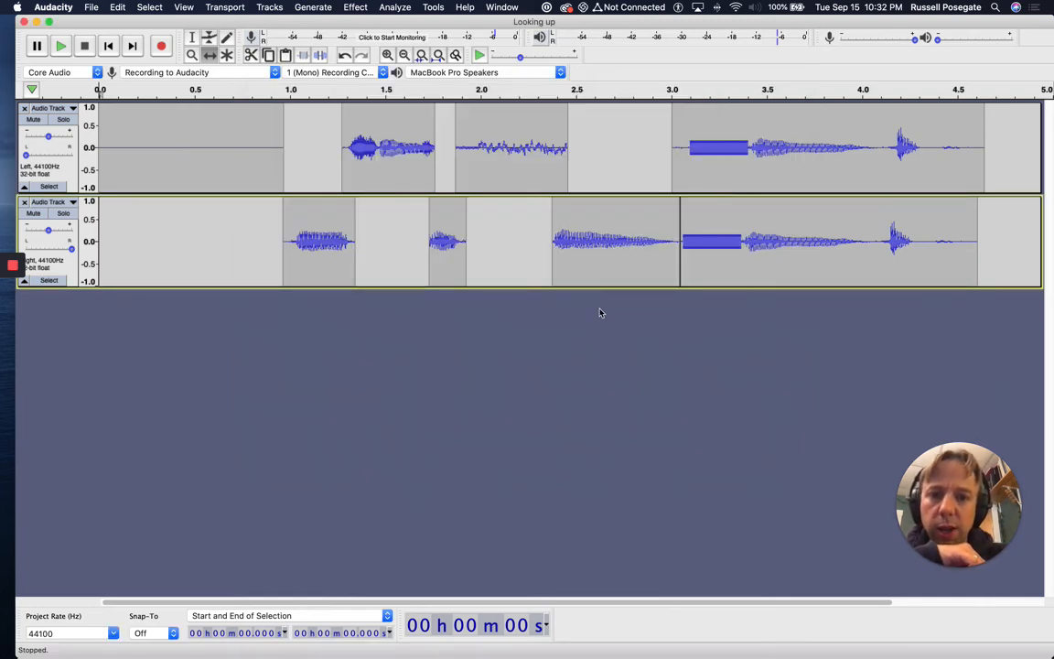
- Reveal the desktop to view the saved Looking up.aup file and Looking up_data folder, and return to the project window
{"action": "key", "text": "super+w"}
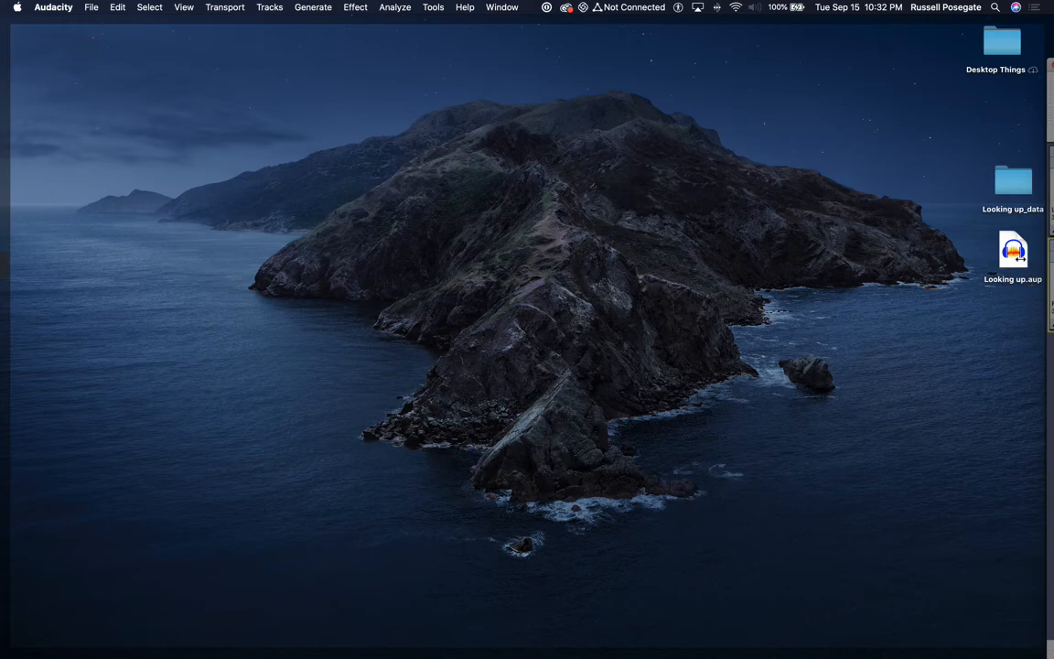
{"action": "double_click", "coordinate": [995, 253]}
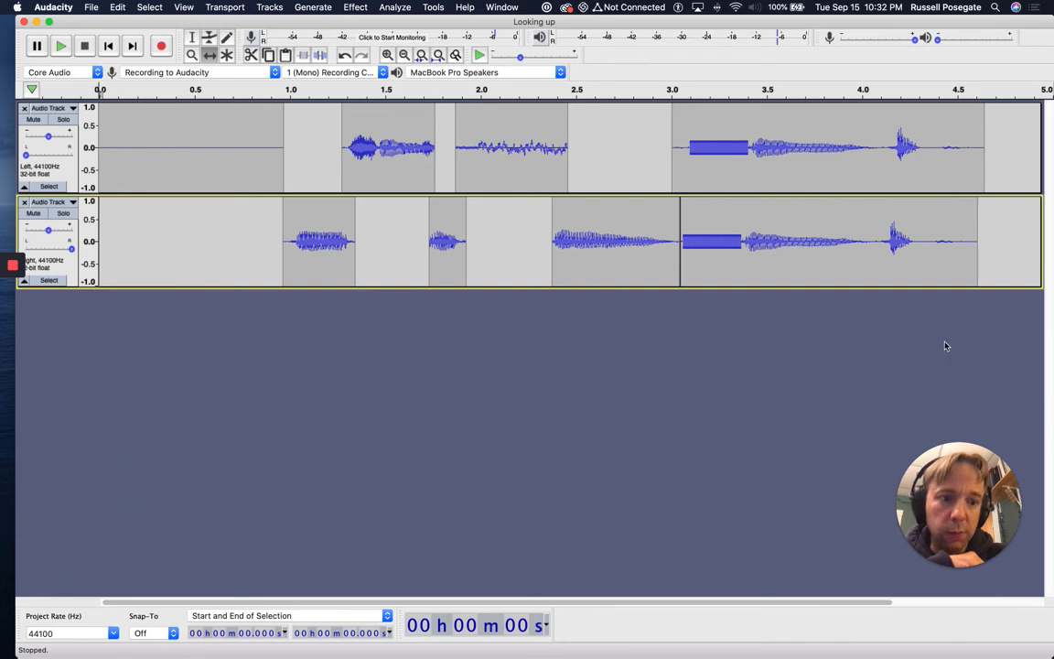
{"action": "key", "text": "F11"}
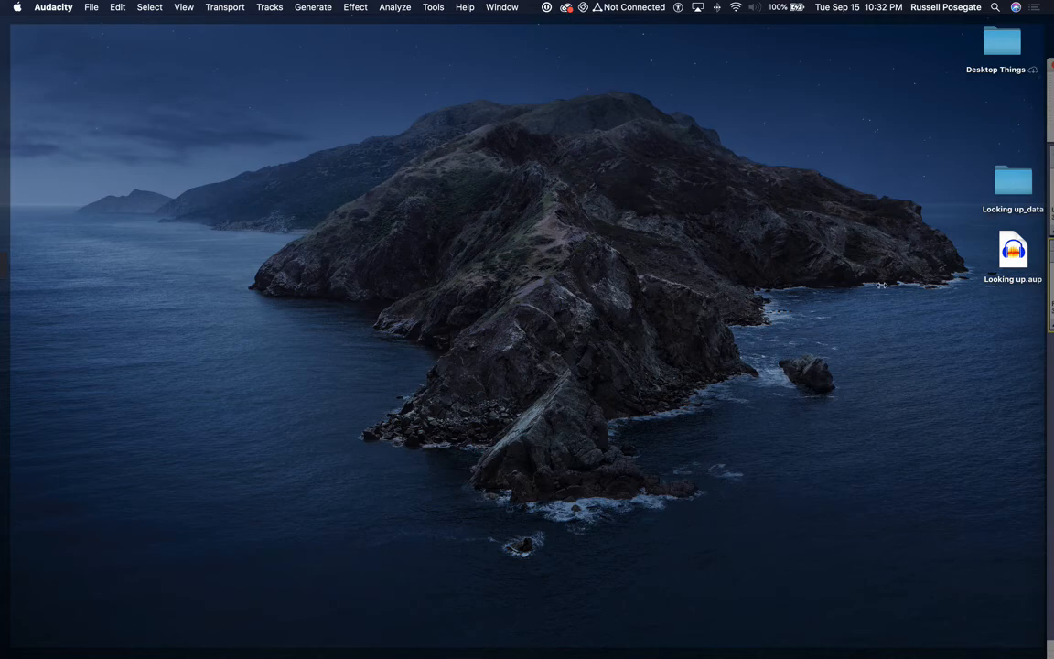
{"action": "key", "text": "F11"}
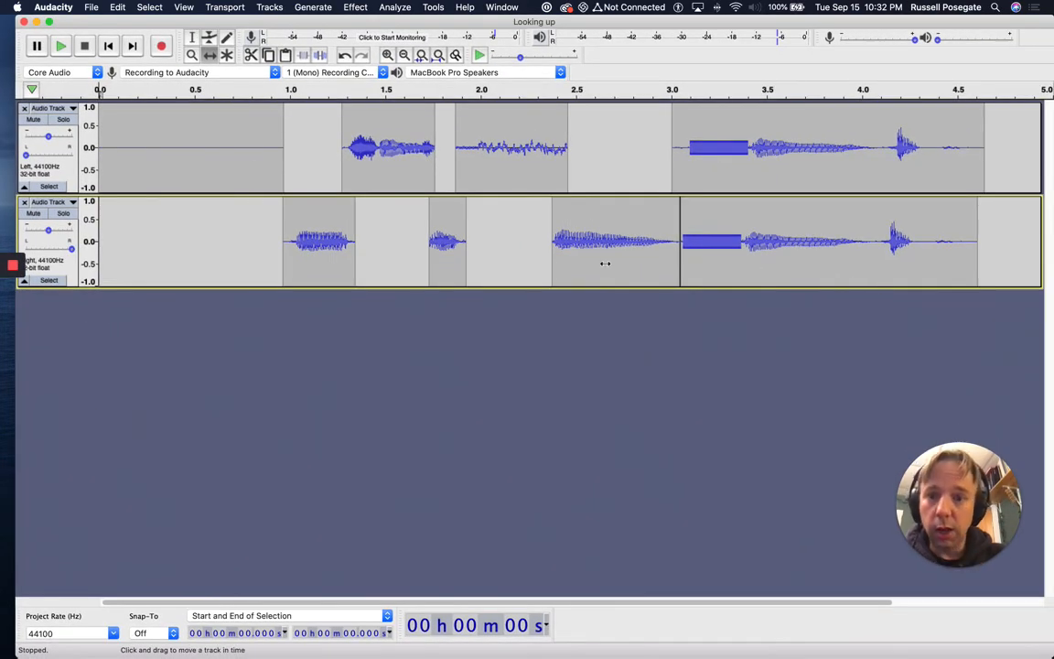
- Minimize the project, inspect the audio files in the eff/d1f subfolder of Looking up_data on the desktop, and return to the Audacity project
{"action": "left_click", "coordinate": [37, 21]}
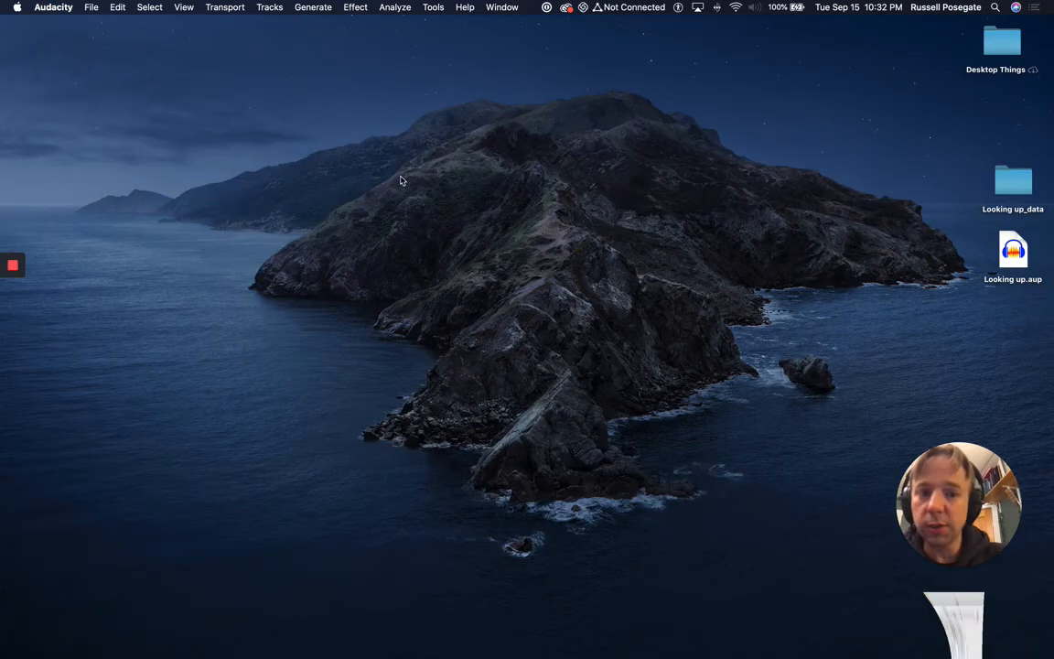
{"action": "left_click", "coordinate": [1003, 196]}
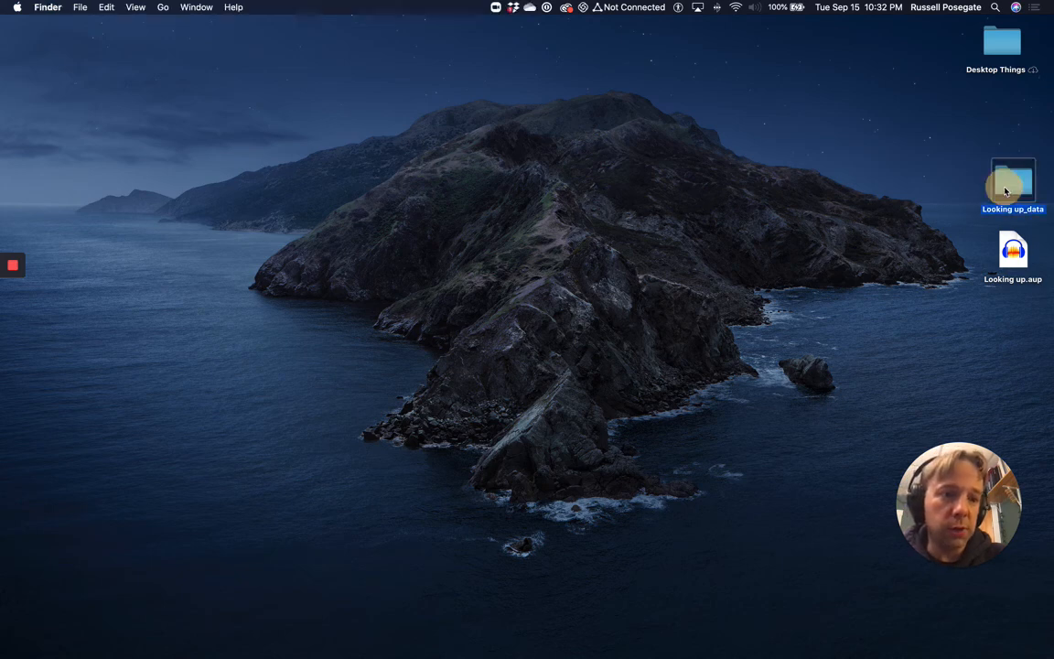
{"action": "double_click", "coordinate": [1004, 192]}
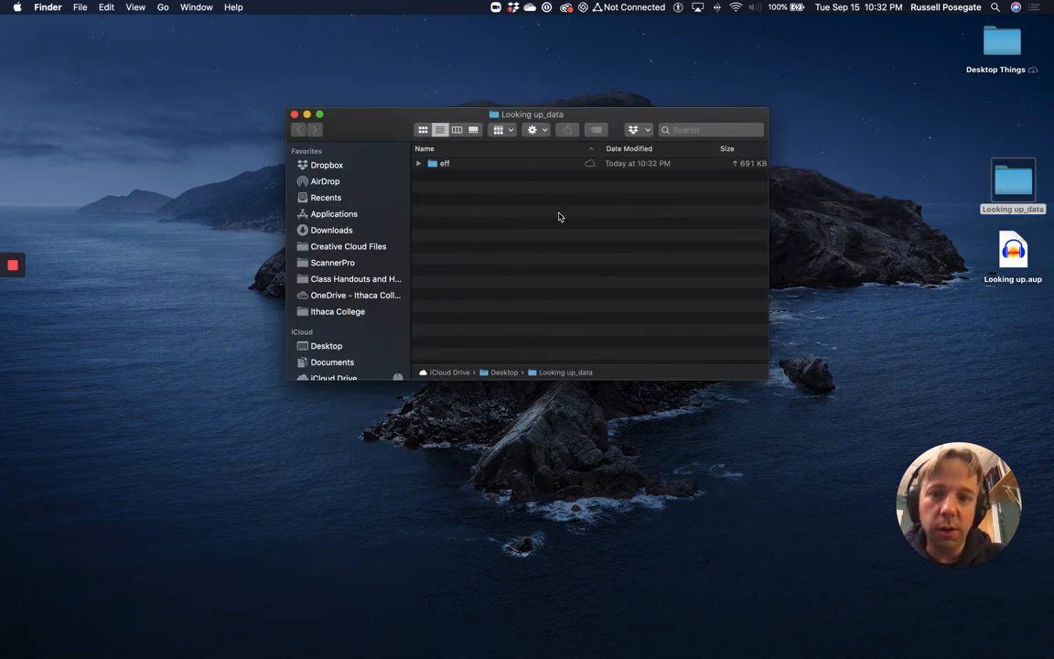
{"action": "left_click", "coordinate": [418, 163]}
{"action": "left_click", "coordinate": [431, 173]}
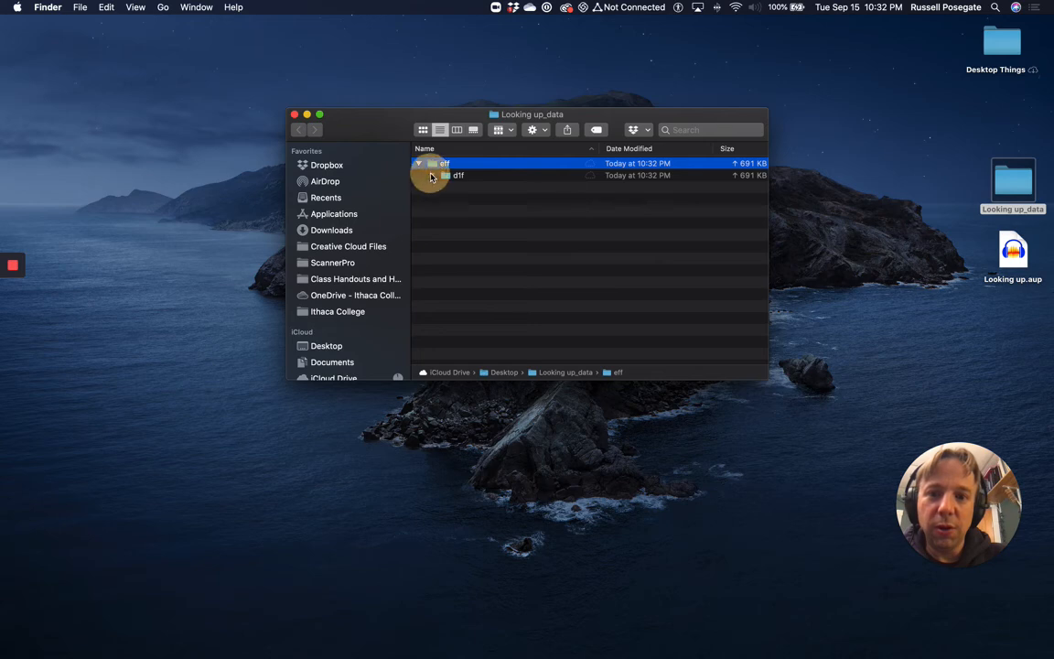
{"action": "scroll", "coordinate": [523, 326], "scroll_direction": "down", "scroll_amount": 5}
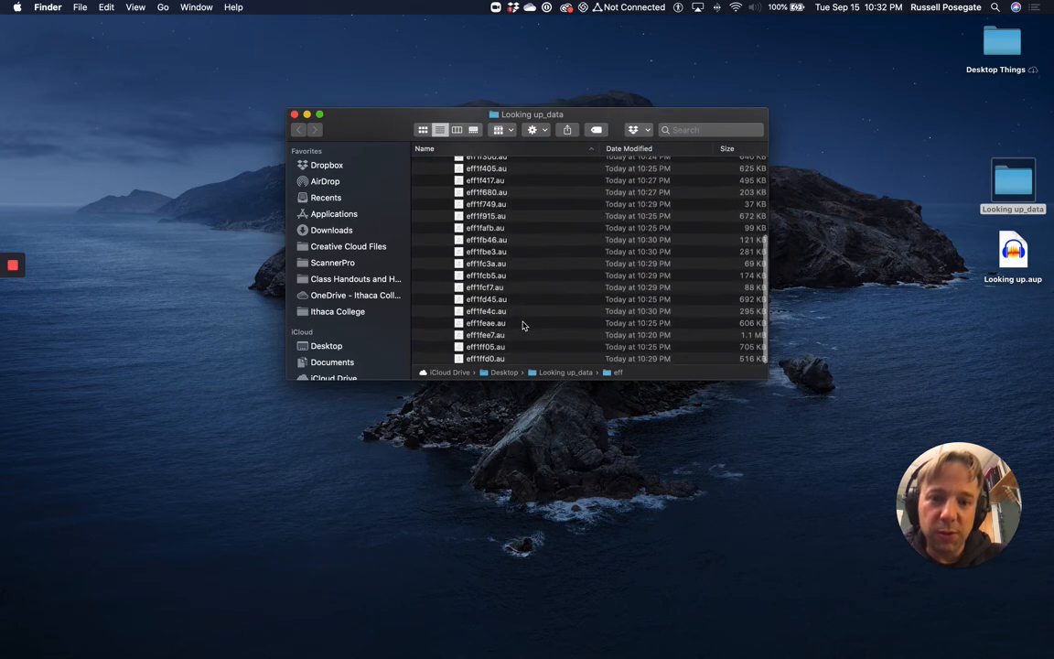
{"action": "scroll", "coordinate": [523, 326], "scroll_direction": "up", "scroll_amount": 5}
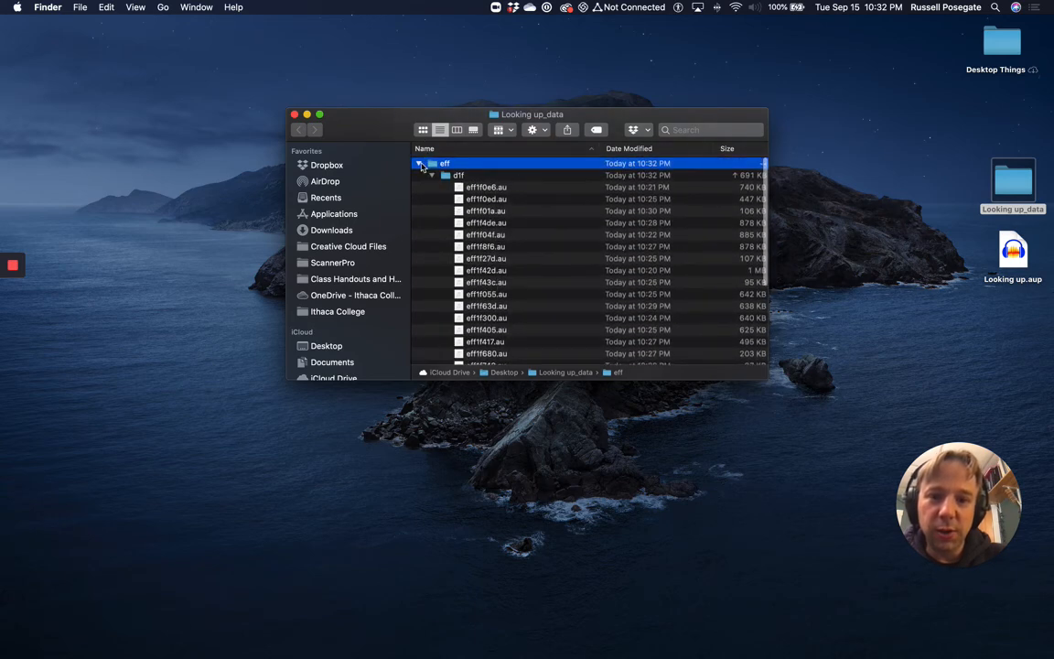
{"action": "left_click", "coordinate": [419, 163]}
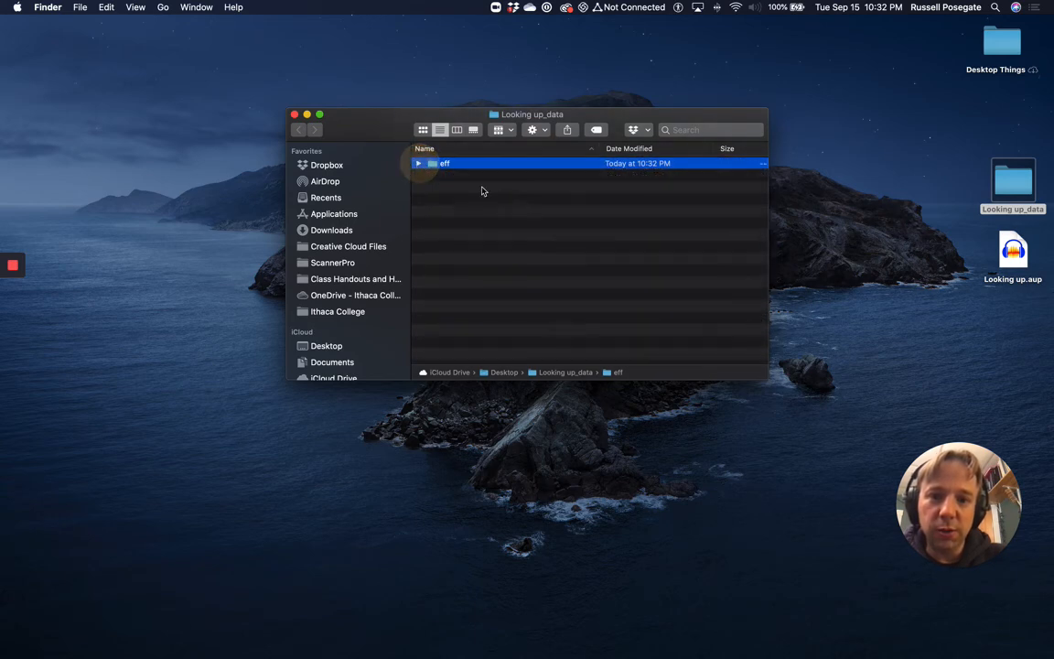
{"action": "left_click", "coordinate": [293, 113]}
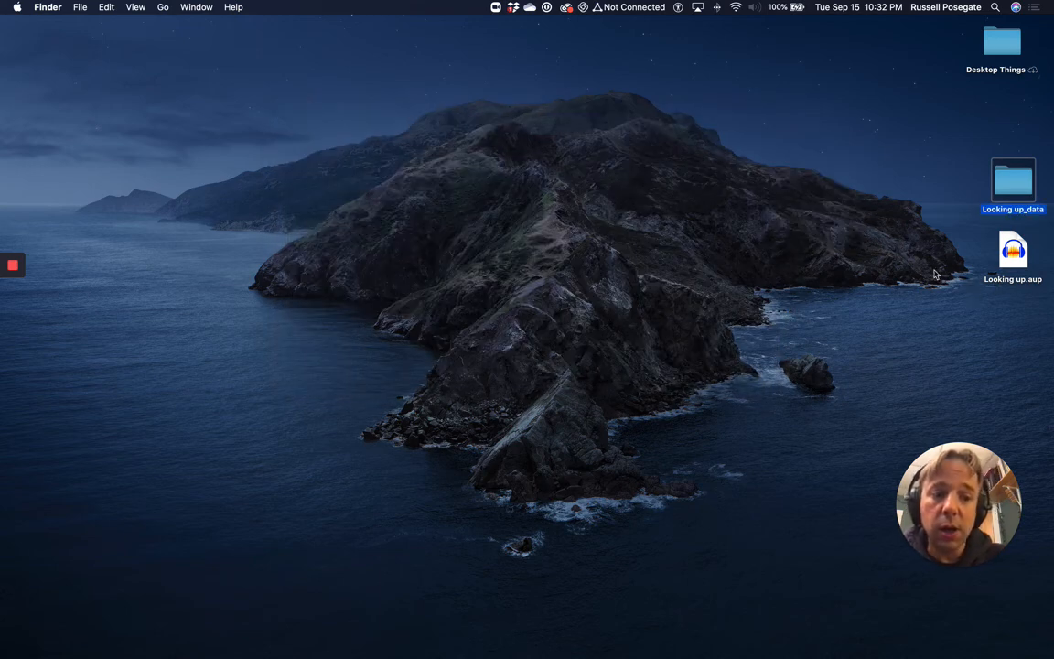
{"action": "left_click", "coordinate": [748, 640]}
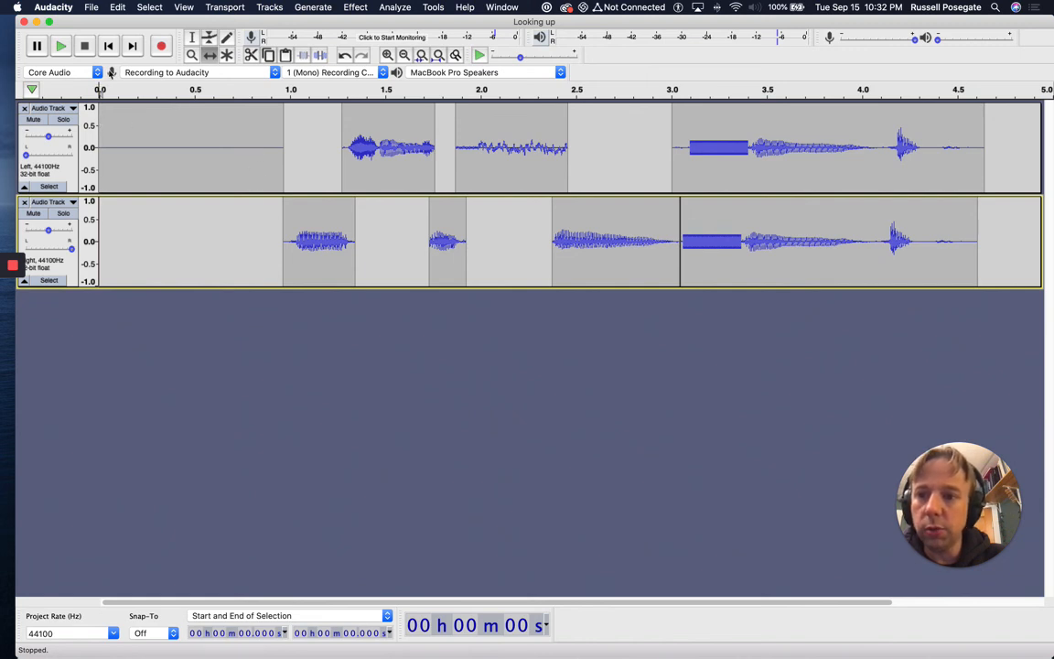
- Delete the empty opening stretch from 0 to about 0.967 s across both tracks
{"action": "left_click", "coordinate": [192, 37]}
{"action": "left_click_drag", "start_coordinate": [281, 131], "coordinate": [93, 244]}
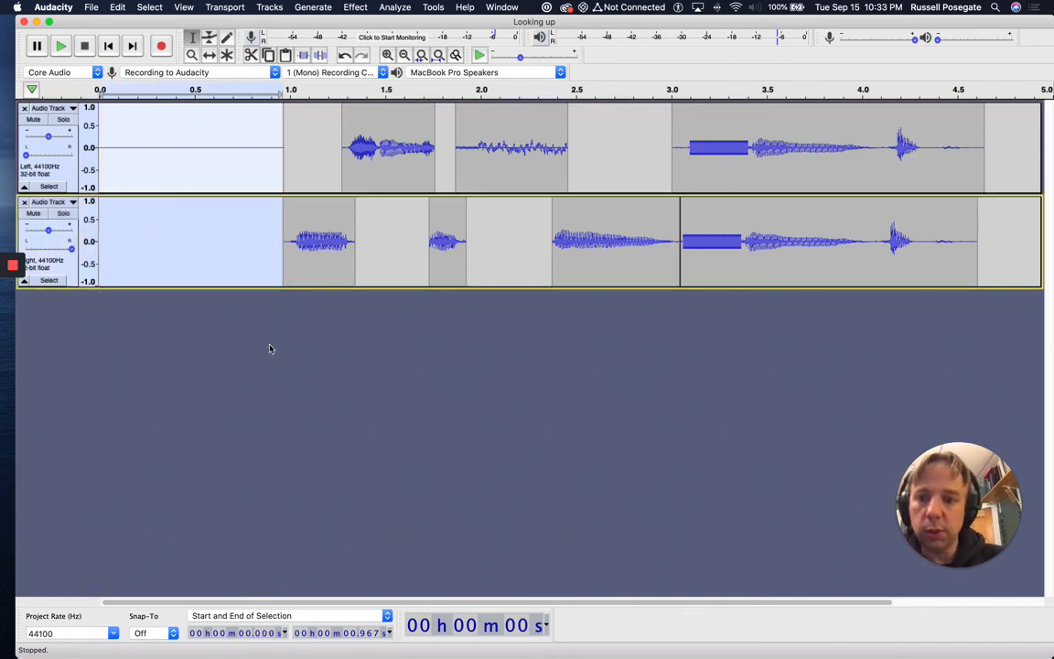
{"action": "key", "text": "Delete"}
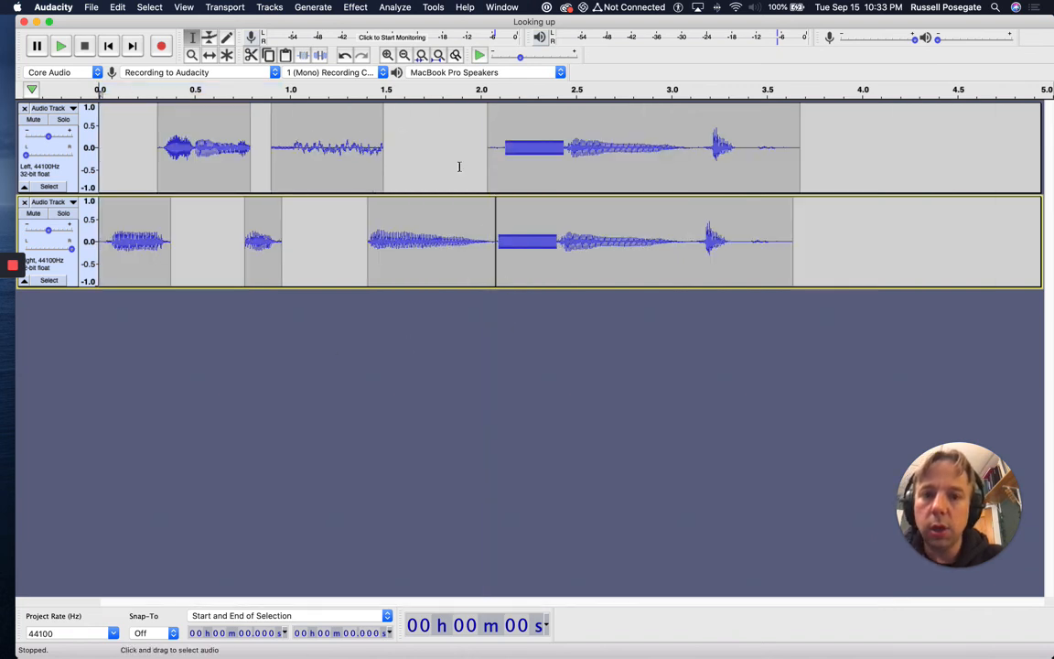
- Start an MP3 export of the project named Looking up.mp3, with the Desktop as its destination
{"action": "left_click", "coordinate": [91, 7]}
{"action": "mouse_move", "coordinate": [125, 80]}
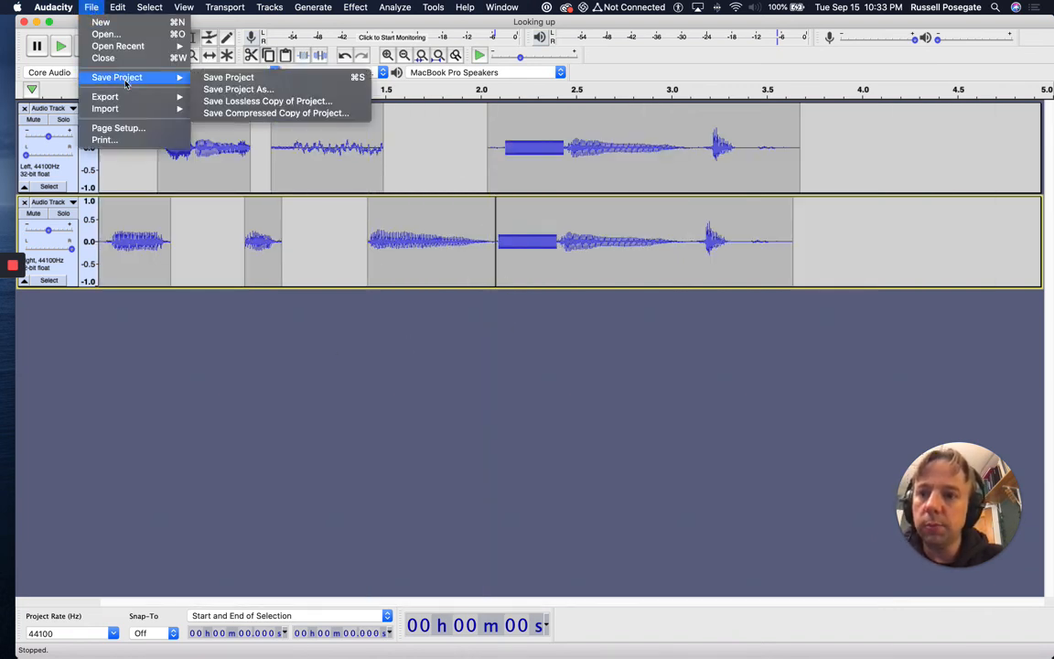
{"action": "left_click", "coordinate": [247, 99]}
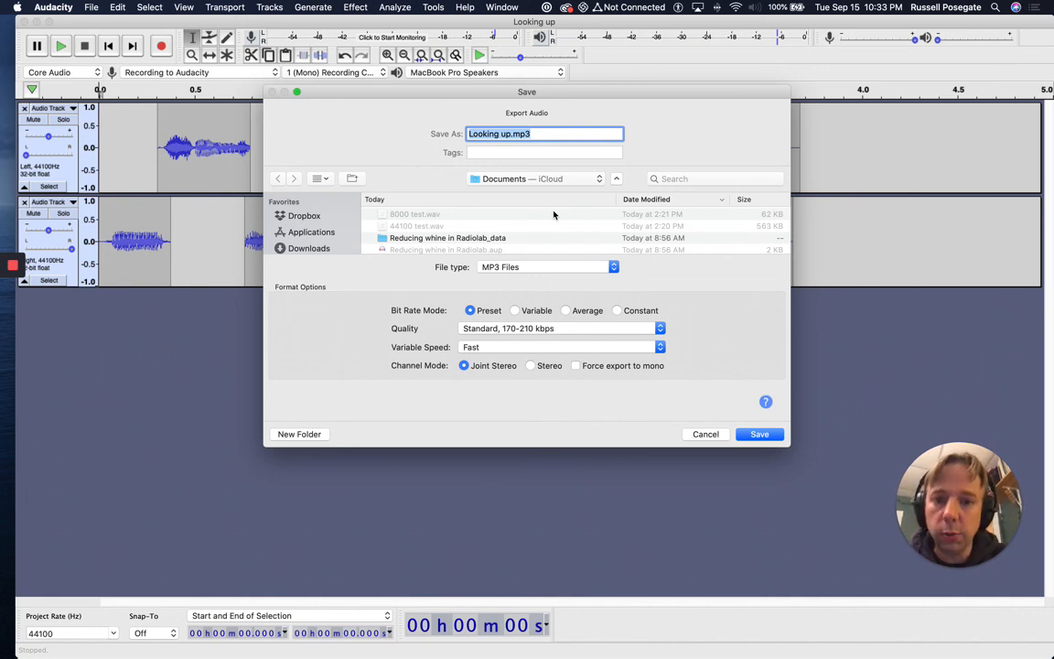
{"action": "left_click", "coordinate": [509, 179]}
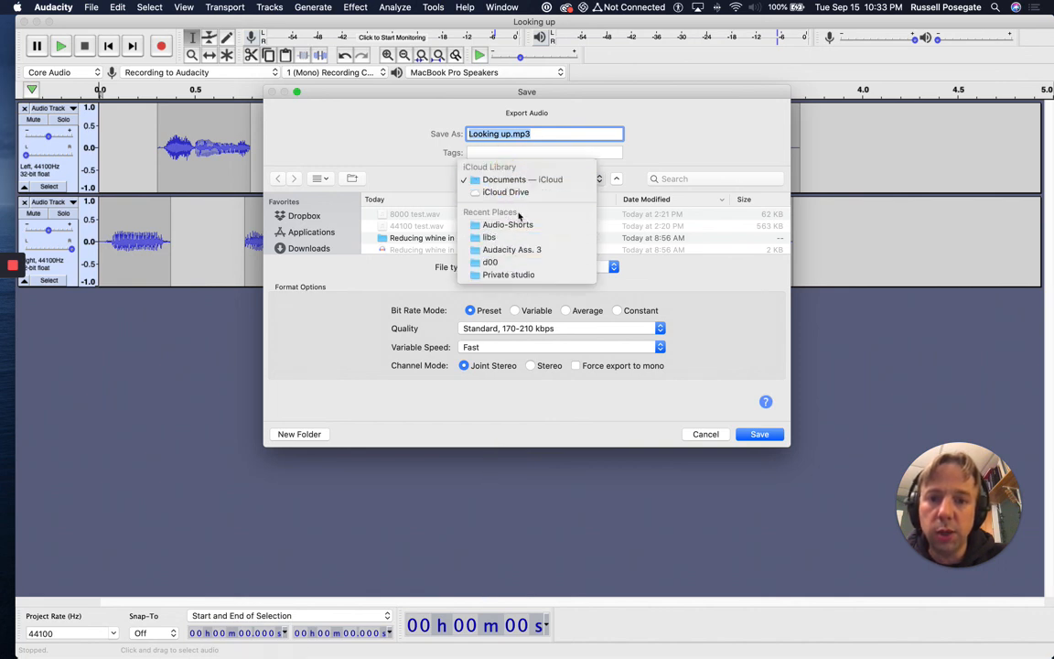
{"action": "left_click", "coordinate": [654, 141]}
{"action": "scroll", "coordinate": [325, 229], "scroll_direction": "down", "scroll_amount": 3}
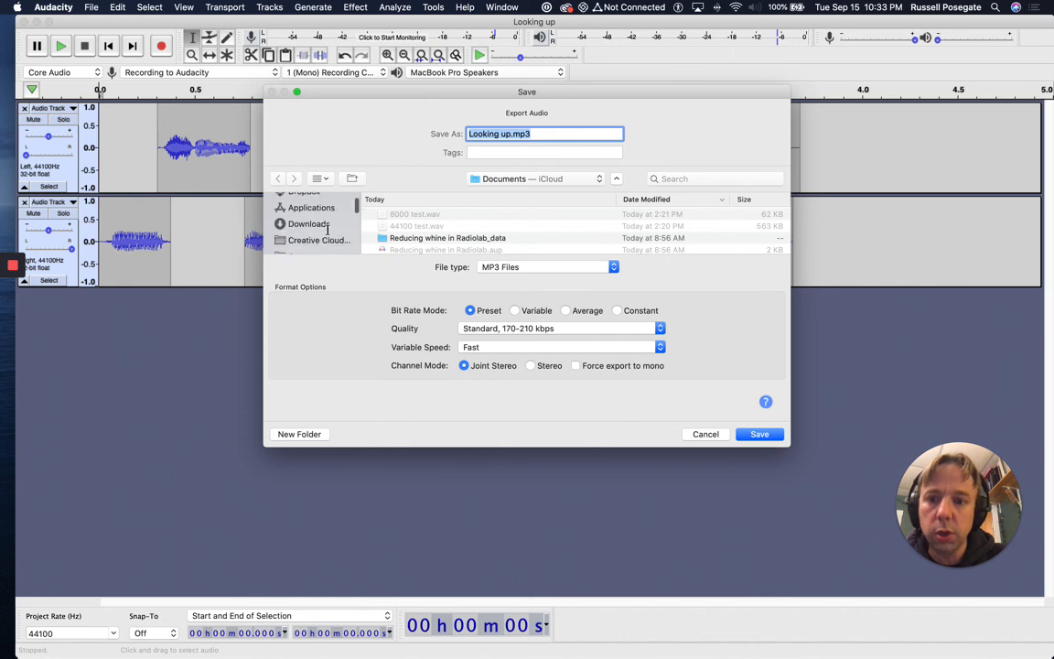
{"action": "left_click", "coordinate": [303, 211]}
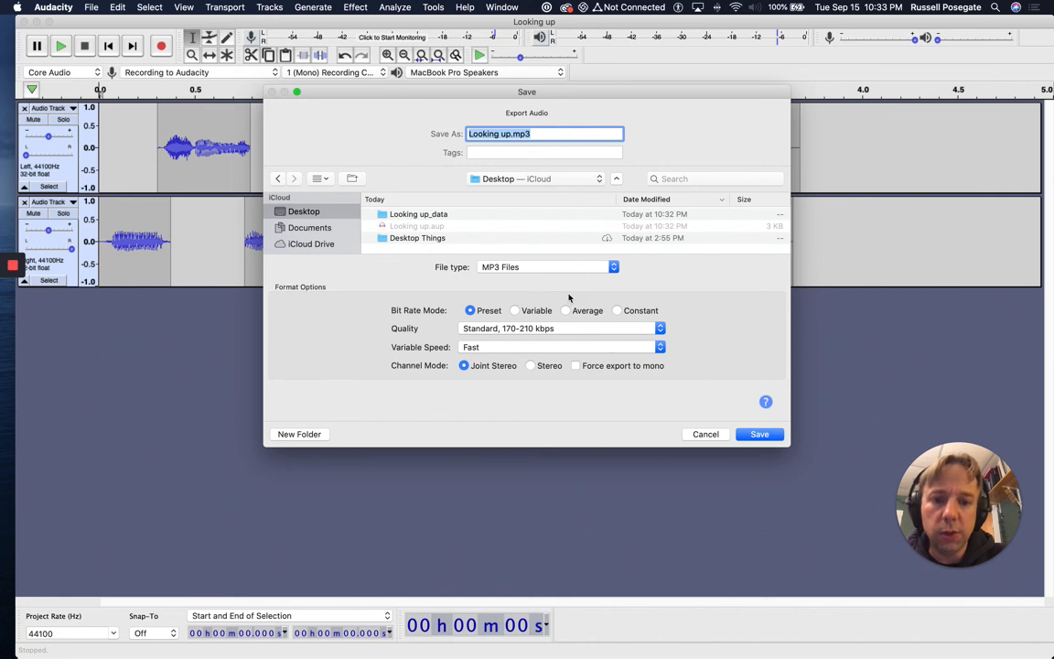
- Keep MP3 Files as the file type and complete the export with blank metadata tags
{"action": "left_click", "coordinate": [501, 266]}
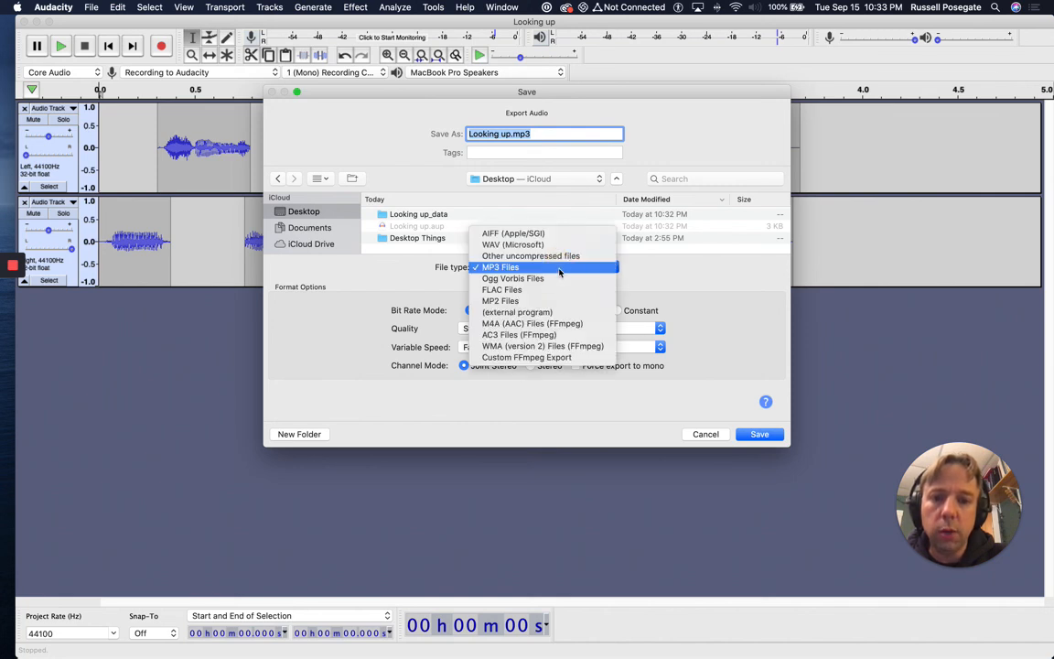
{"action": "left_click", "coordinate": [511, 271]}
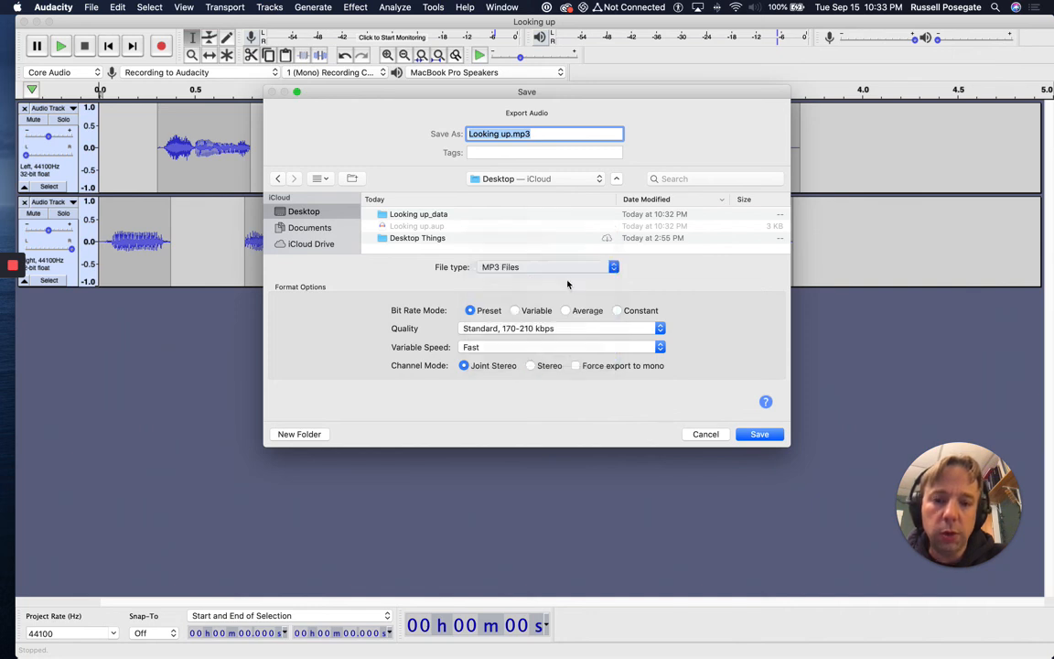
{"action": "left_click", "coordinate": [759, 434]}
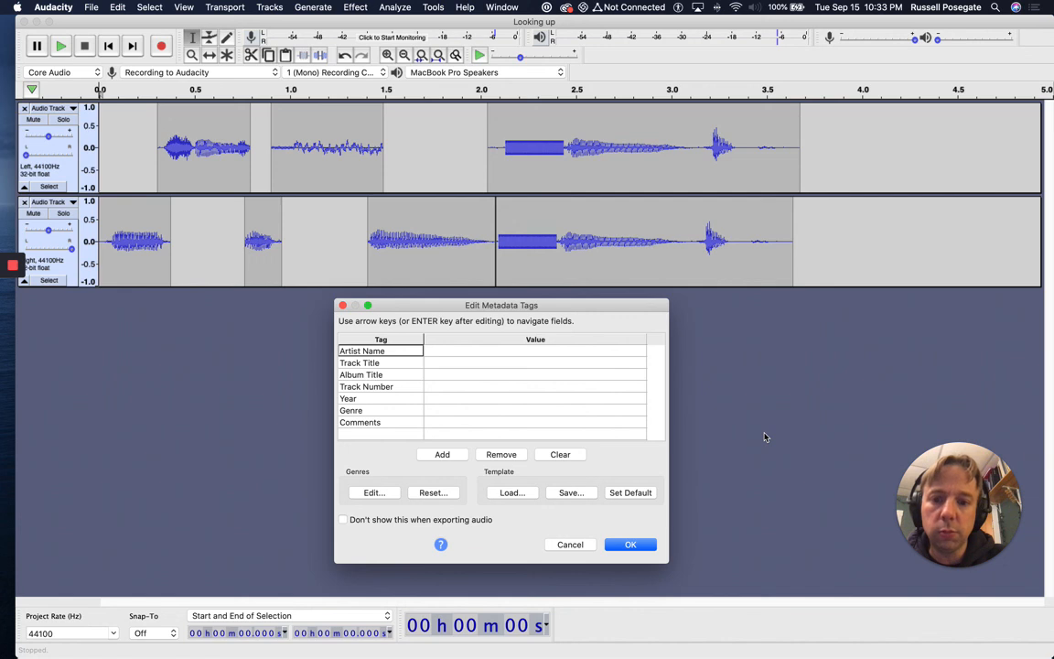
{"action": "left_click", "coordinate": [630, 544]}
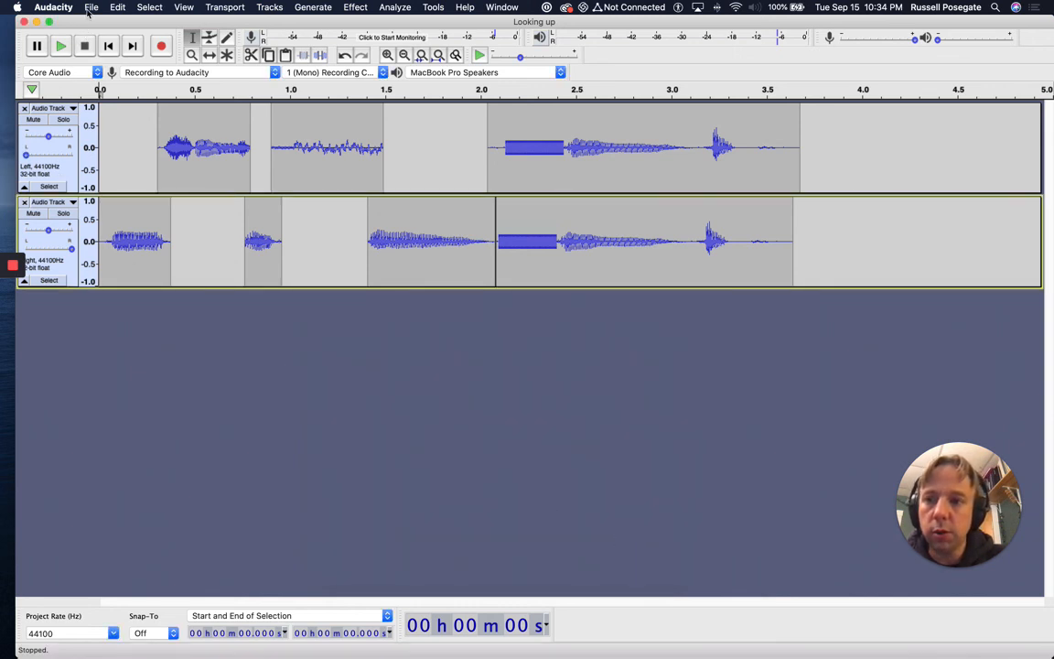
- Minimize the project window and play the exported Looking up.mp3 from the desktop
{"action": "left_click", "coordinate": [38, 20]}
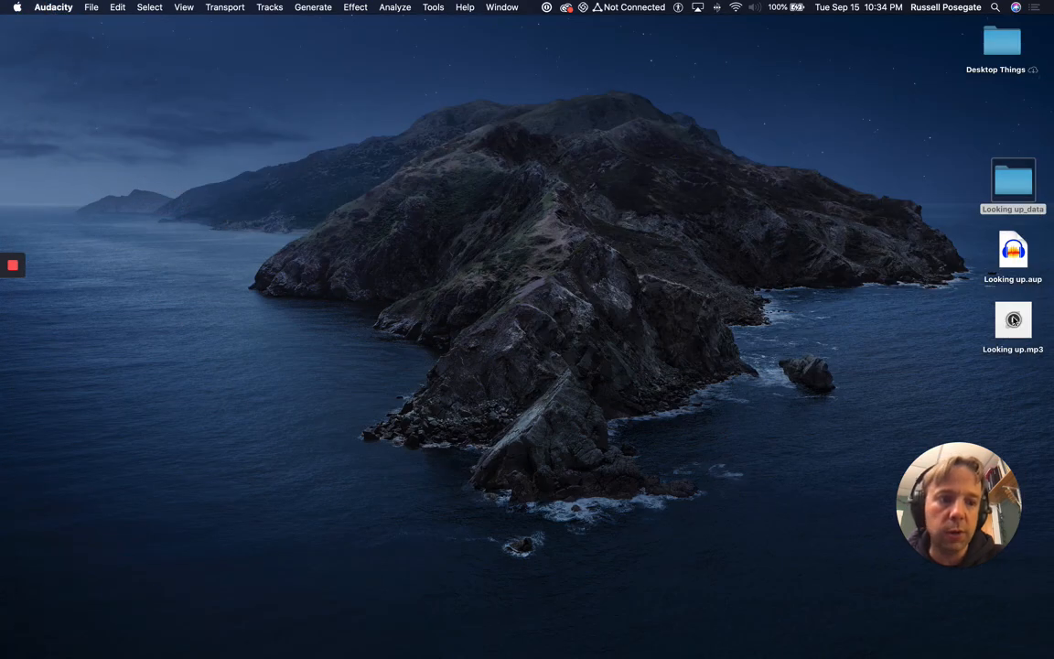
{"action": "left_click", "coordinate": [1013, 319]}
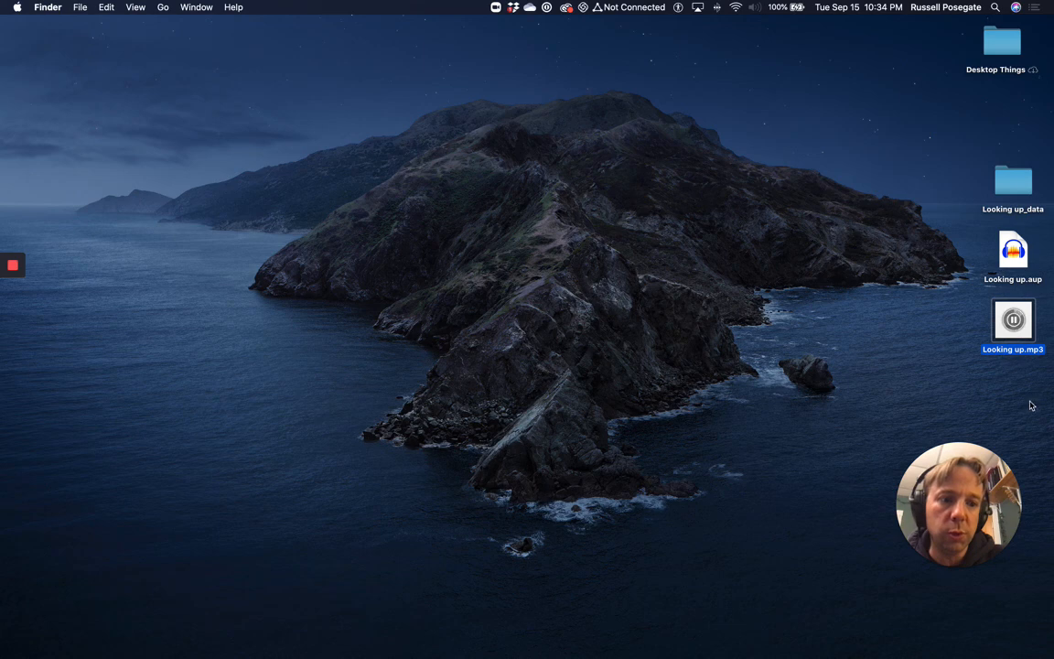